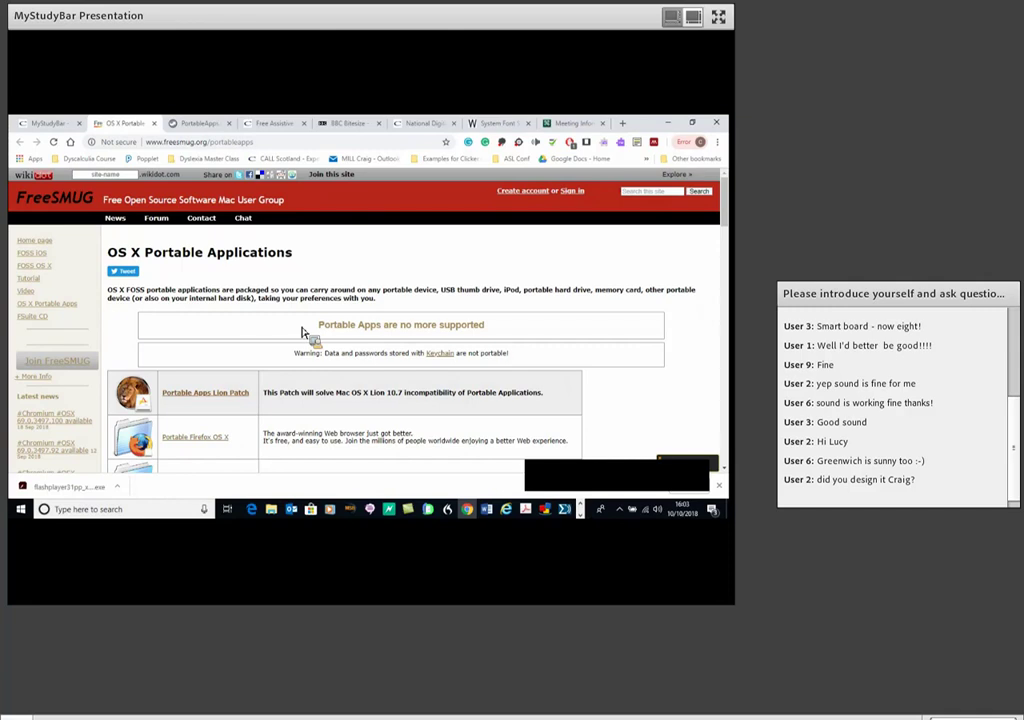
# Step: Examine the PortableApps.com home page, including the featured apps and the free download area
pyautogui.click(206, 123)
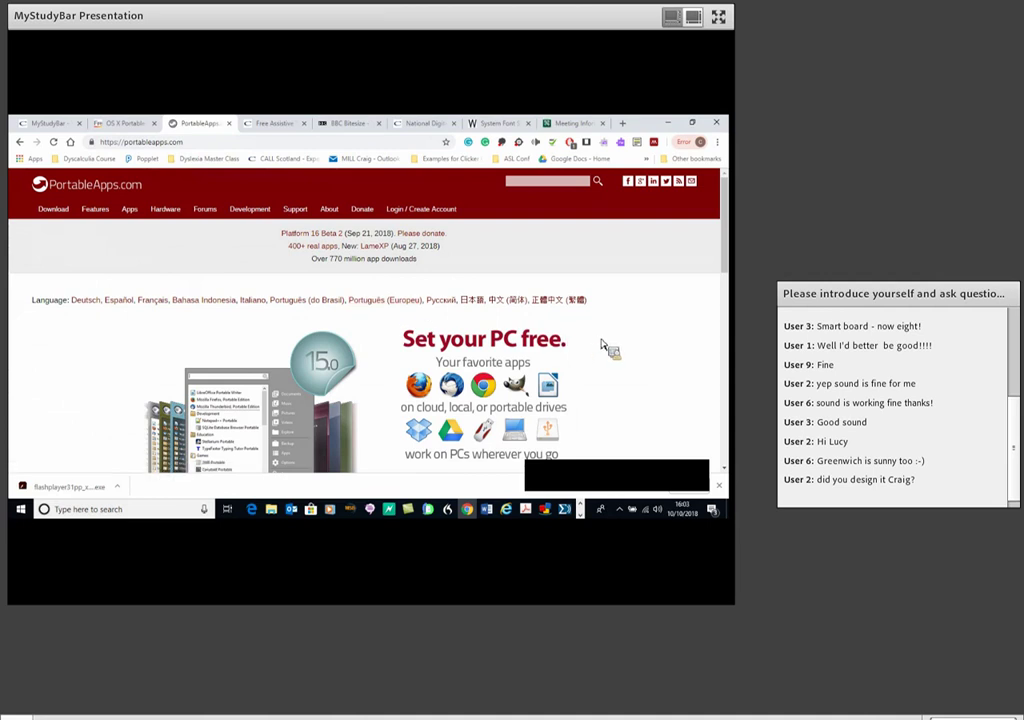
pyautogui.scroll(-2, 603, 346)
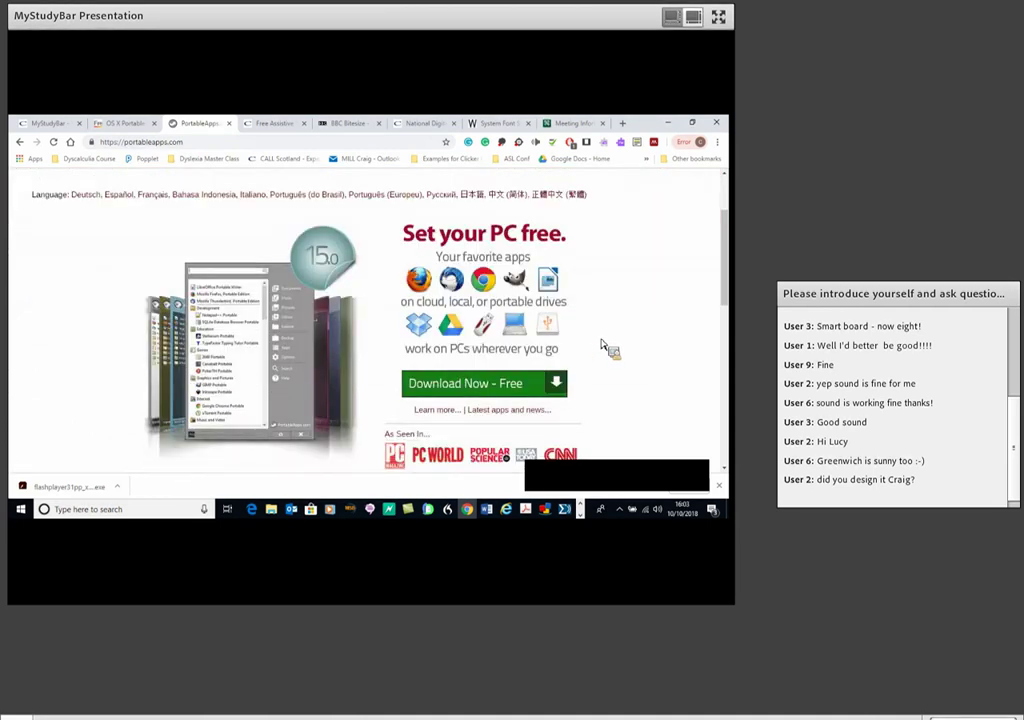
pyautogui.scroll(-1, 603, 346)
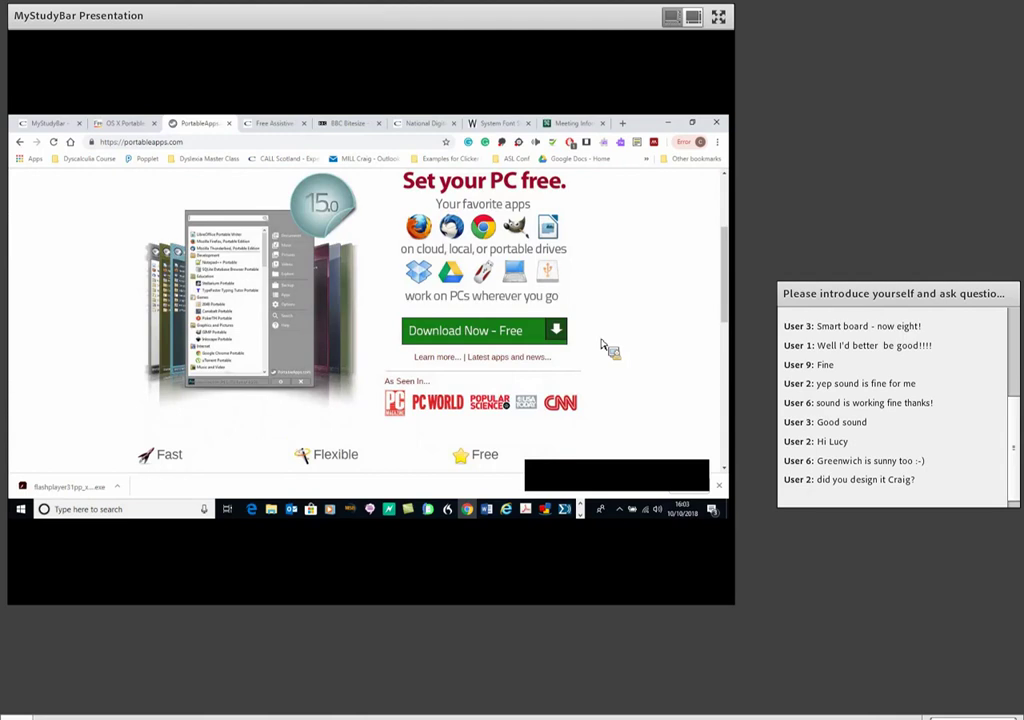
pyautogui.scroll(2, 603, 346)
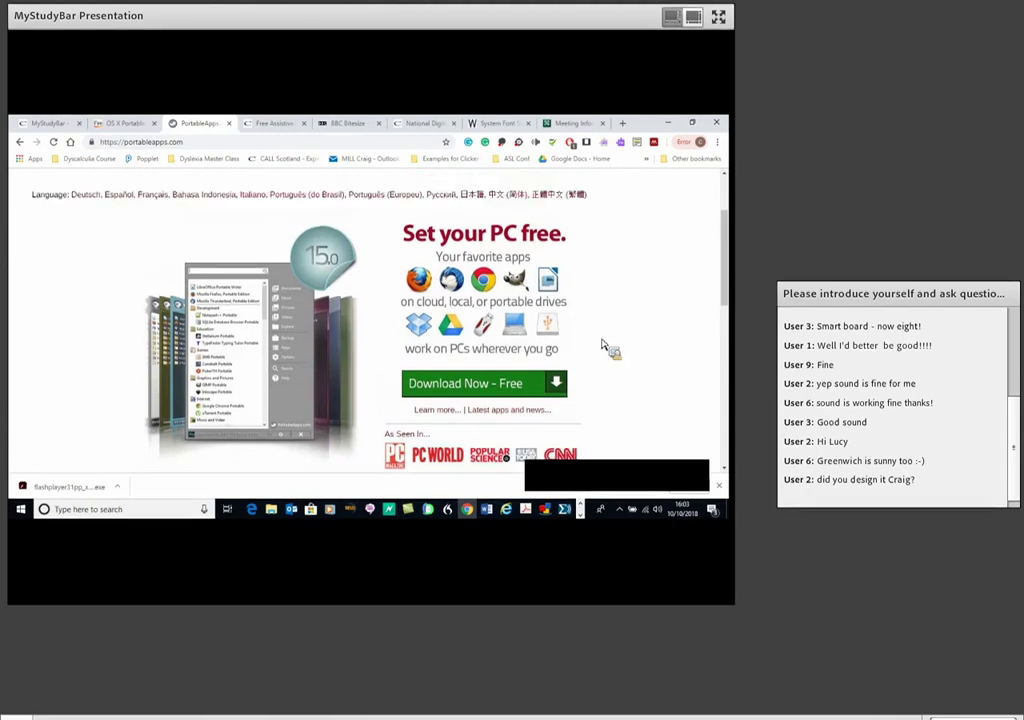
pyautogui.scroll(-1, 605, 347)
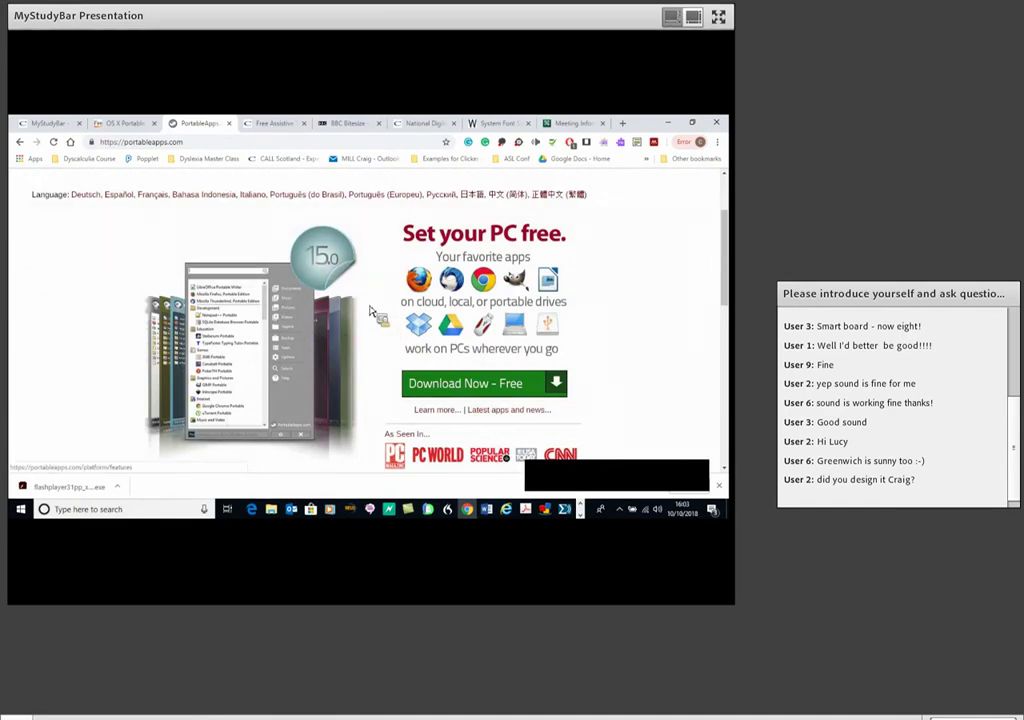
pyautogui.click(24, 124)
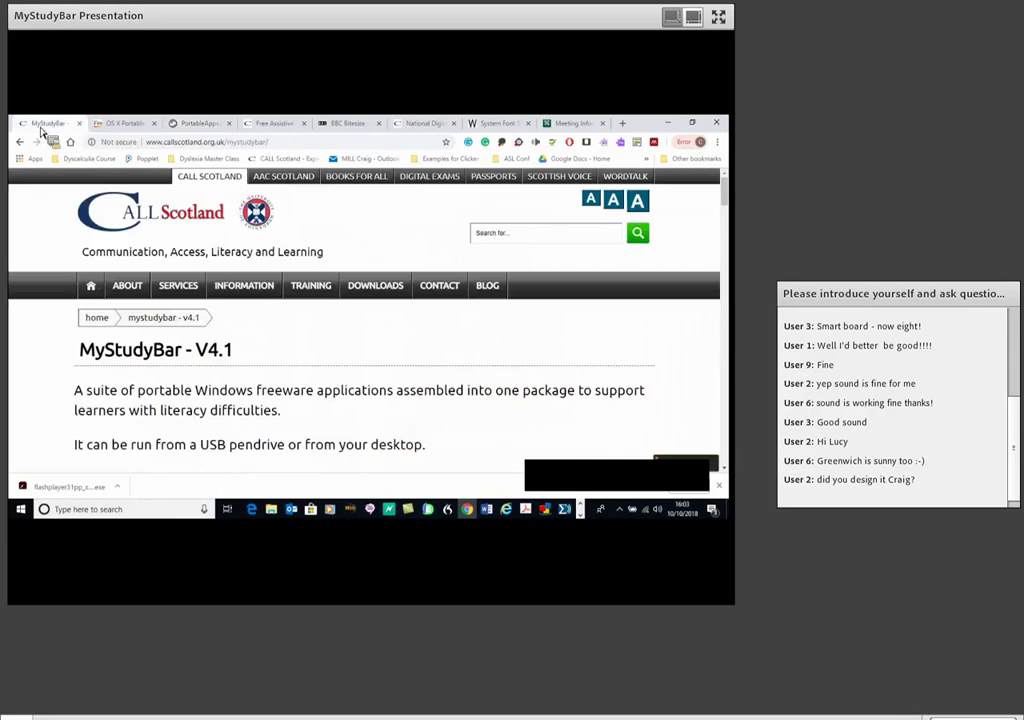
pyautogui.scroll(-3, 390, 348)
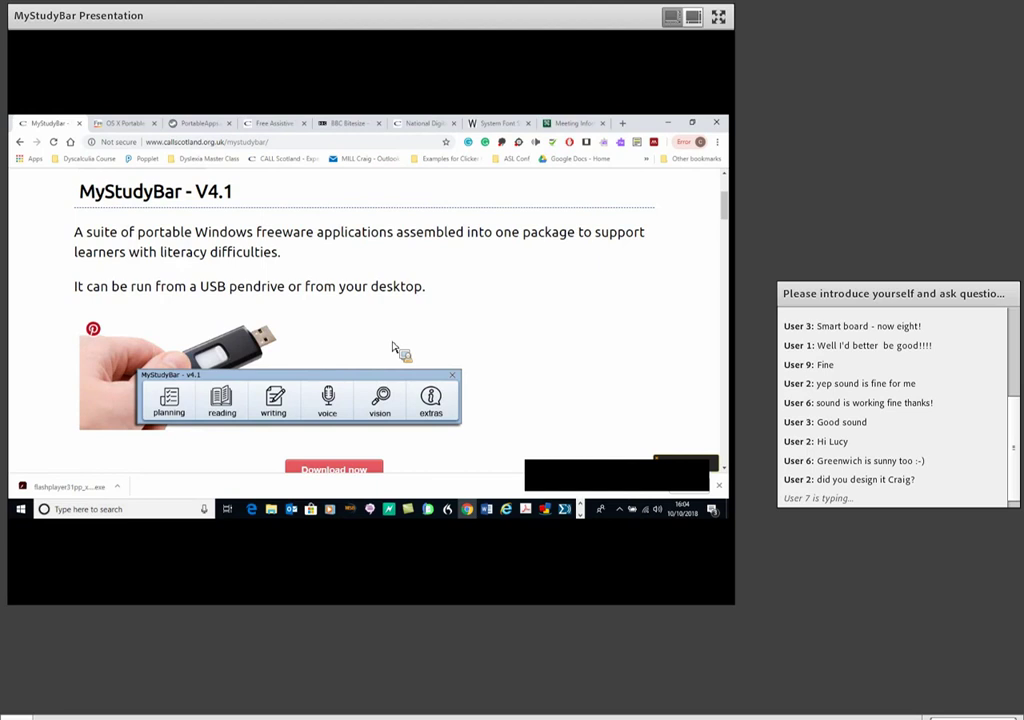
pyautogui.scroll(-1, 398, 348)
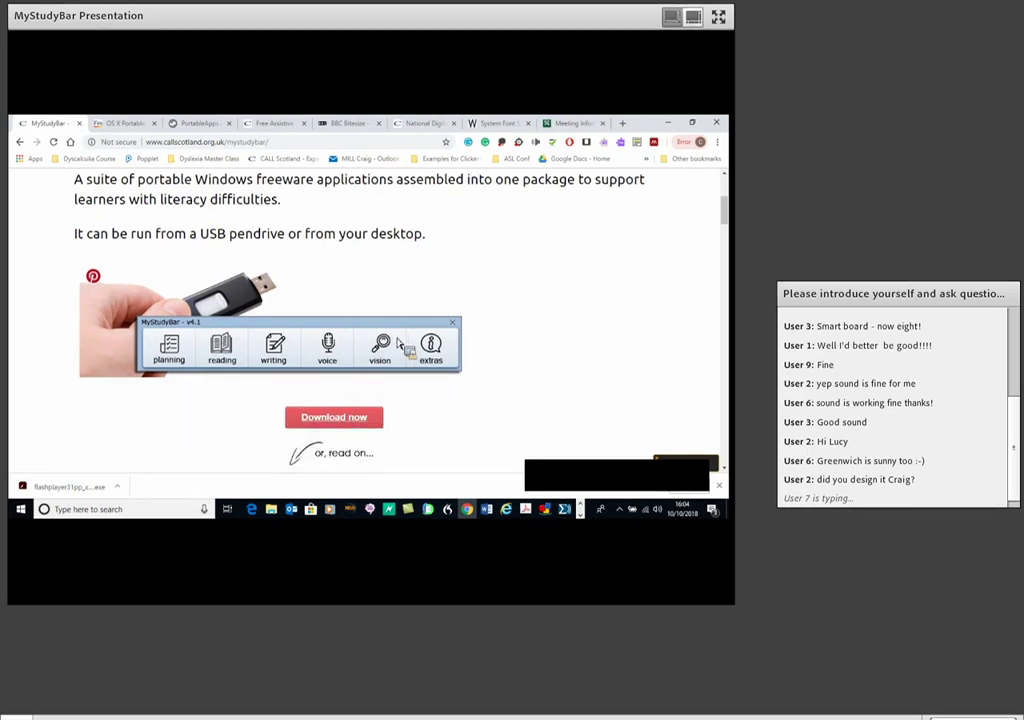
pyautogui.moveTo(283, 141); pyautogui.dragTo(144, 160)
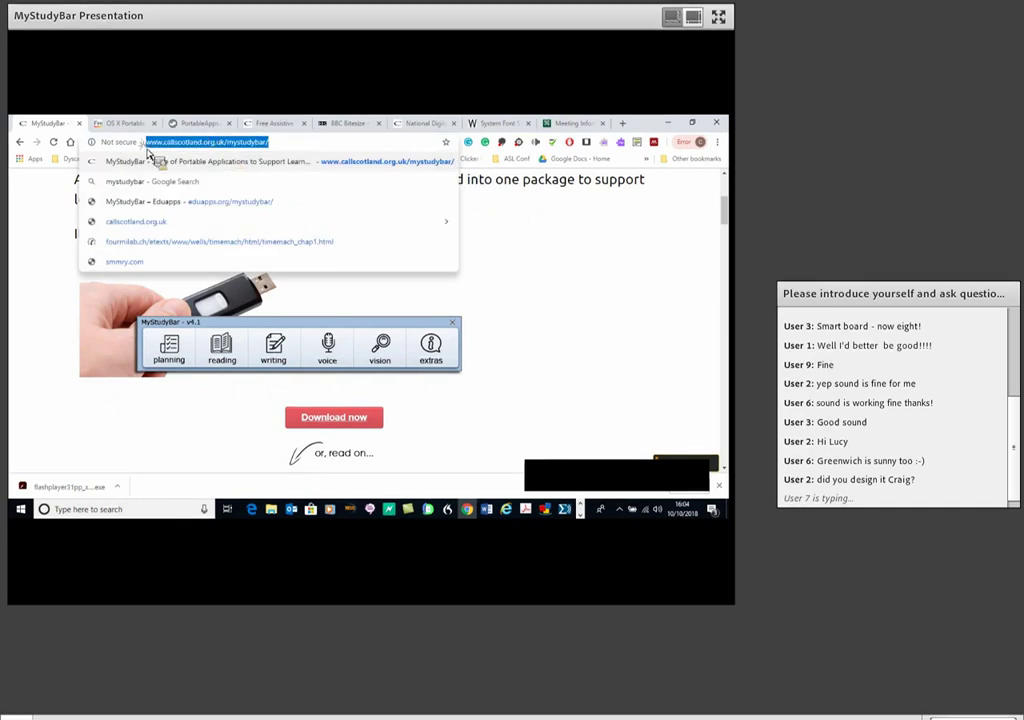
pyautogui.click(286, 148)
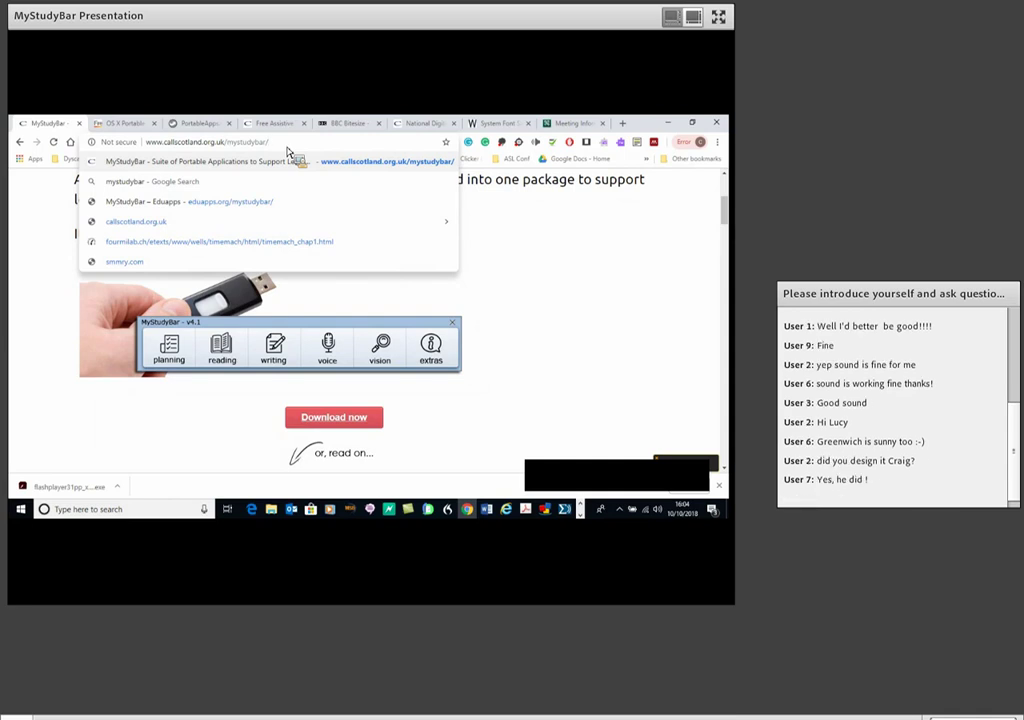
pyautogui.click(546, 249)
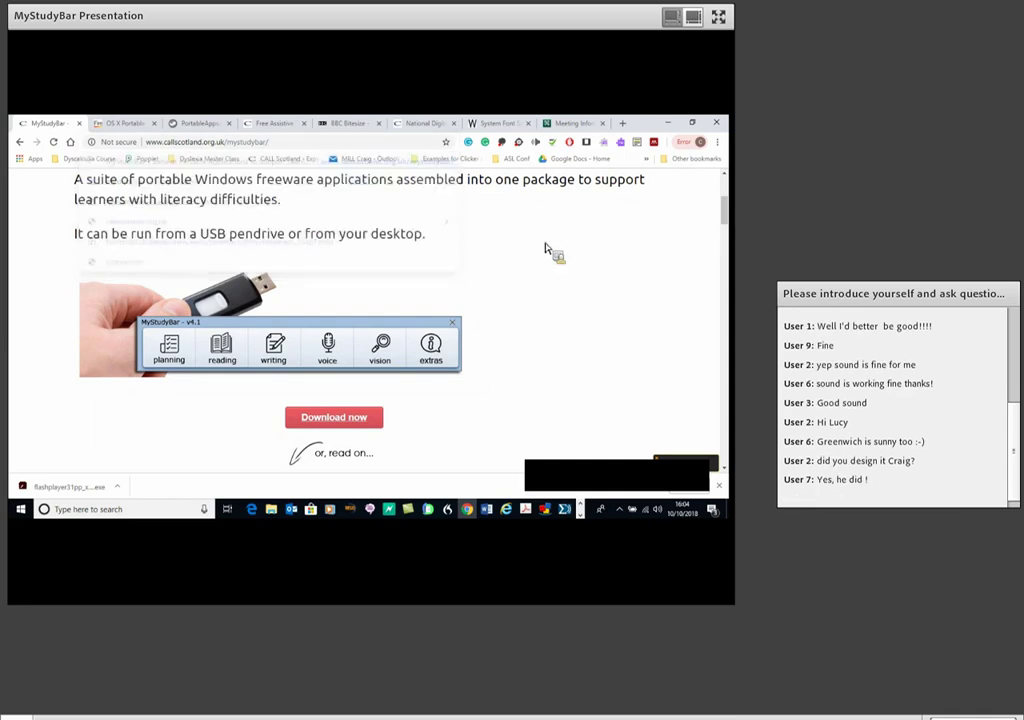
# Step: Read the About section of the MyStudyBar page, down to the testimonial and the Apple Mac note
pyautogui.scroll(-3, 546, 249)
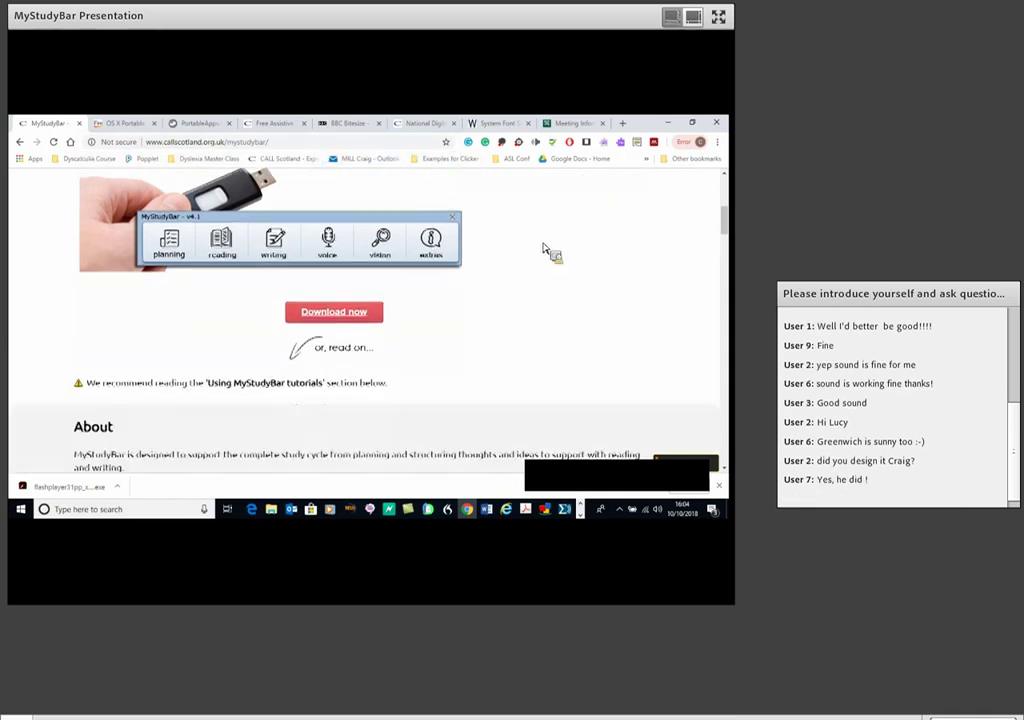
pyautogui.scroll(-2, 542, 249)
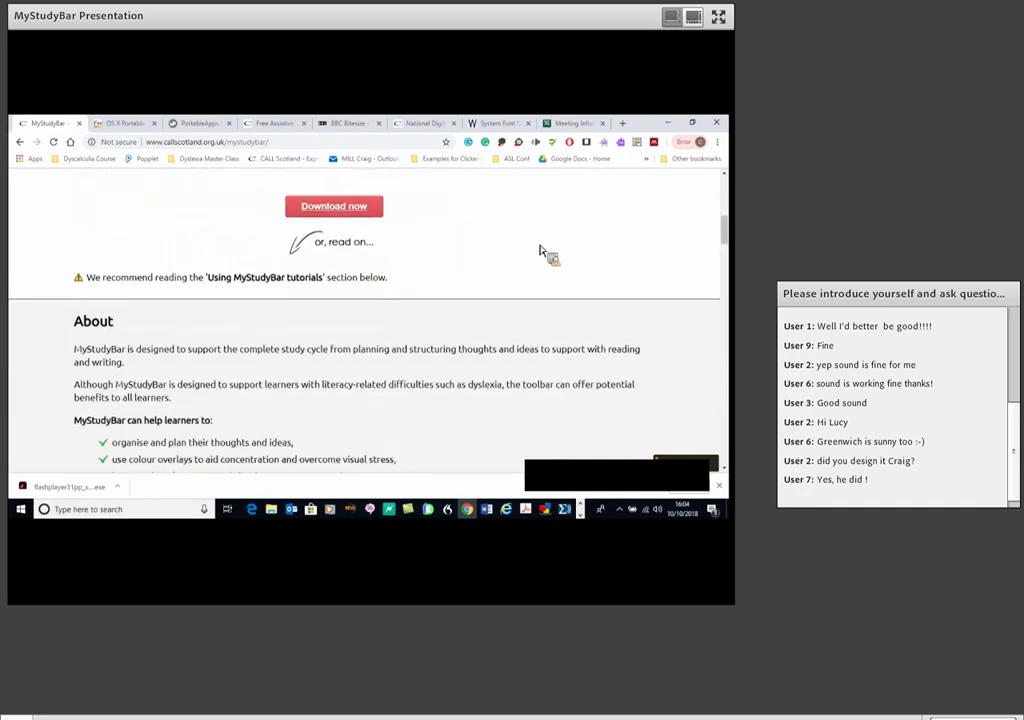
pyautogui.scroll(-3, 540, 250)
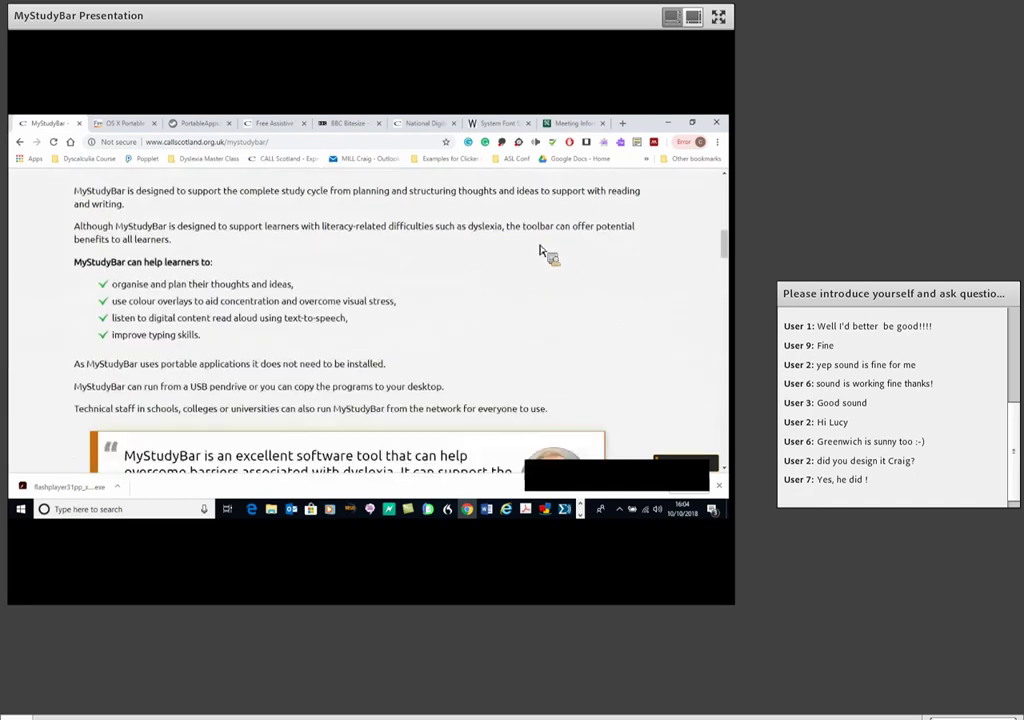
pyautogui.scroll(-2, 540, 251)
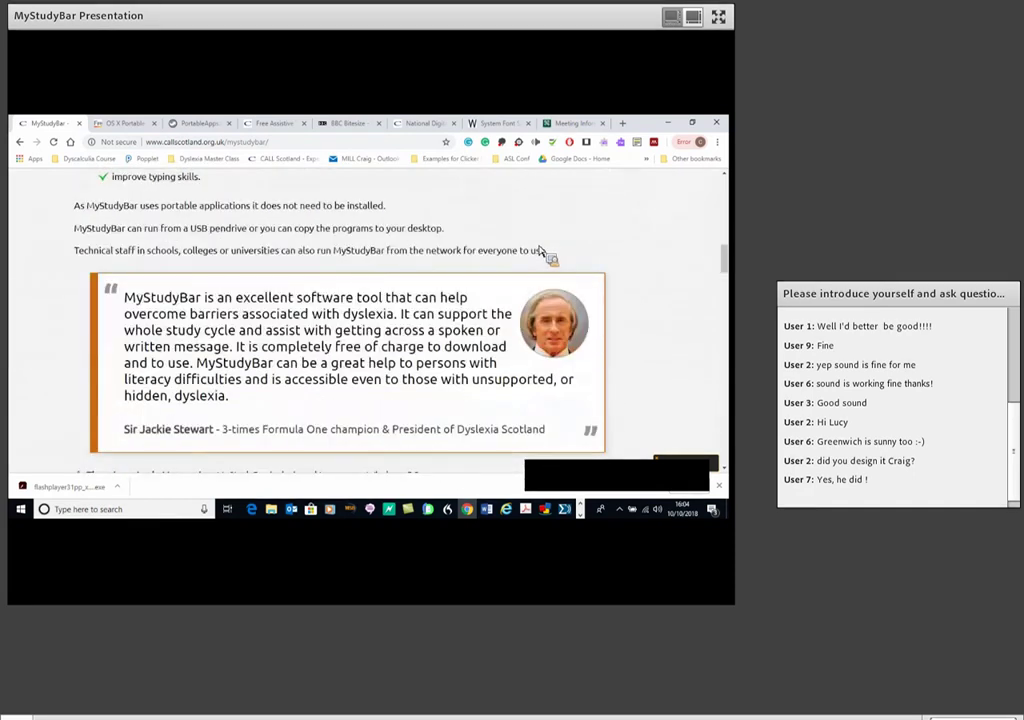
pyautogui.scroll(-1, 540, 251)
pyautogui.scroll(-1, 520, 250)
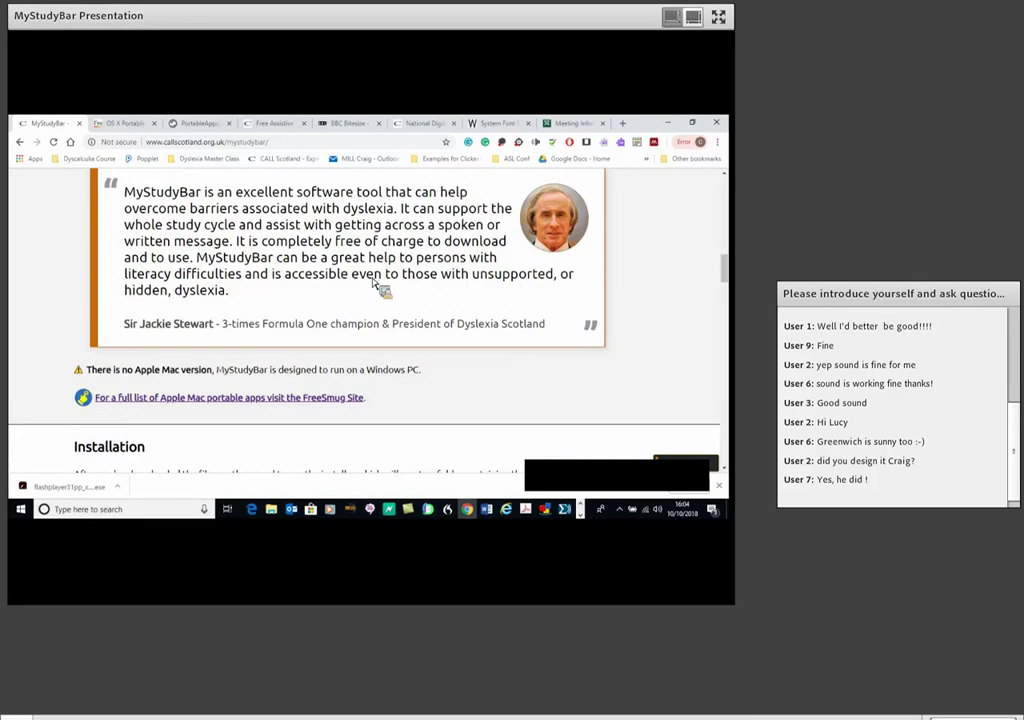
# Step: Review the Installation instructions for MyStudyBar
pyautogui.scroll(-3, 380, 283)
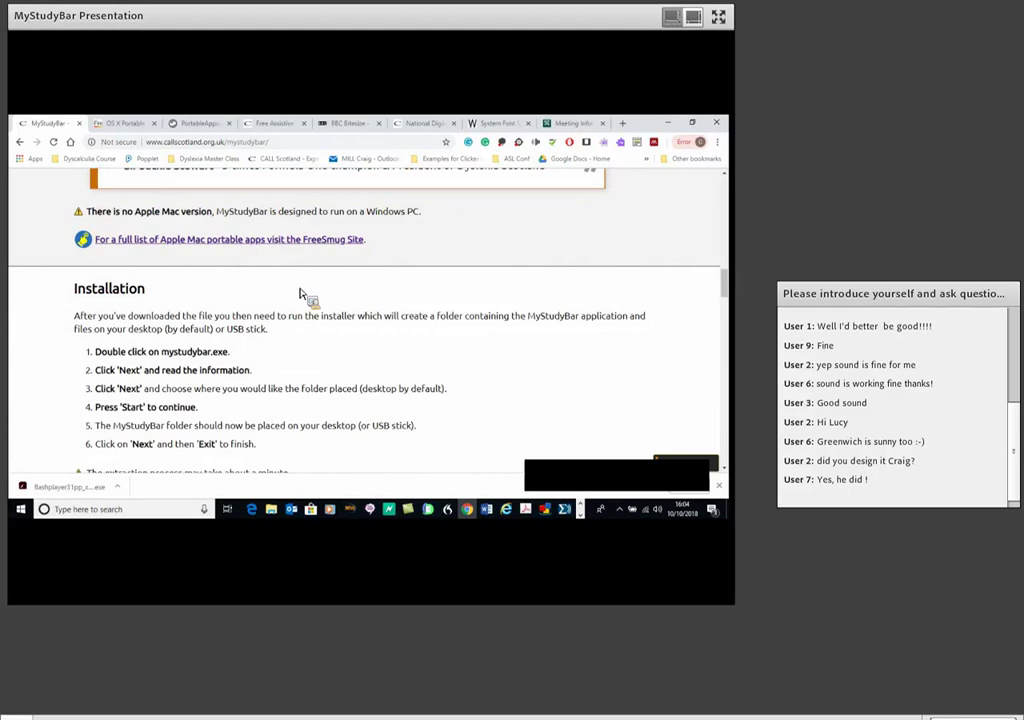
pyautogui.scroll(-2, 308, 295)
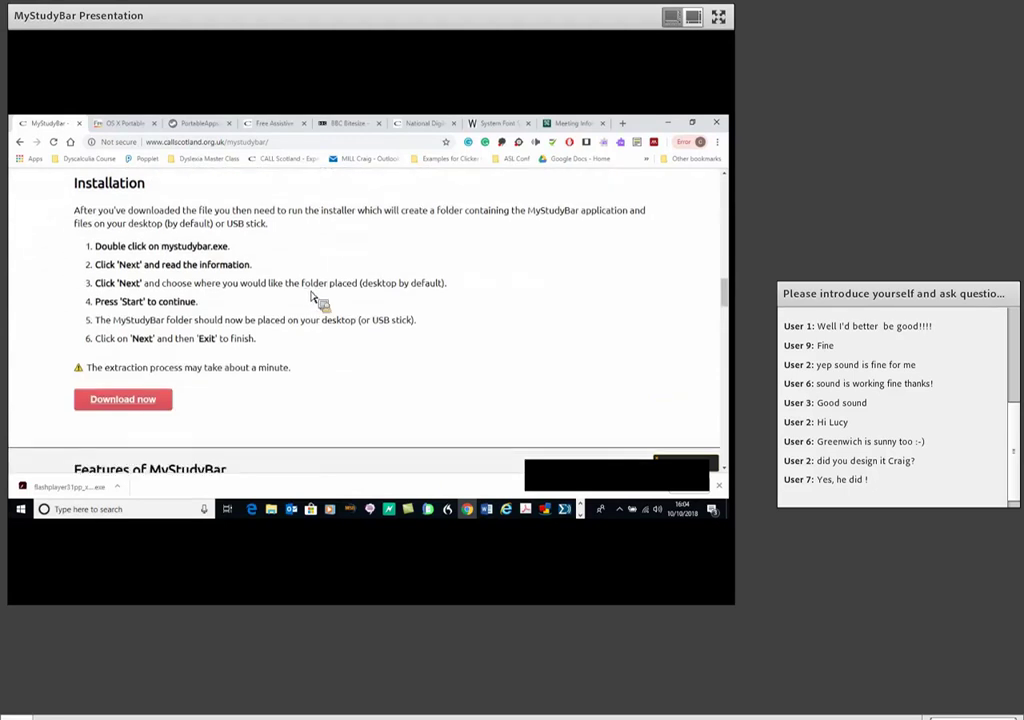
pyautogui.scroll(-1, 327, 302)
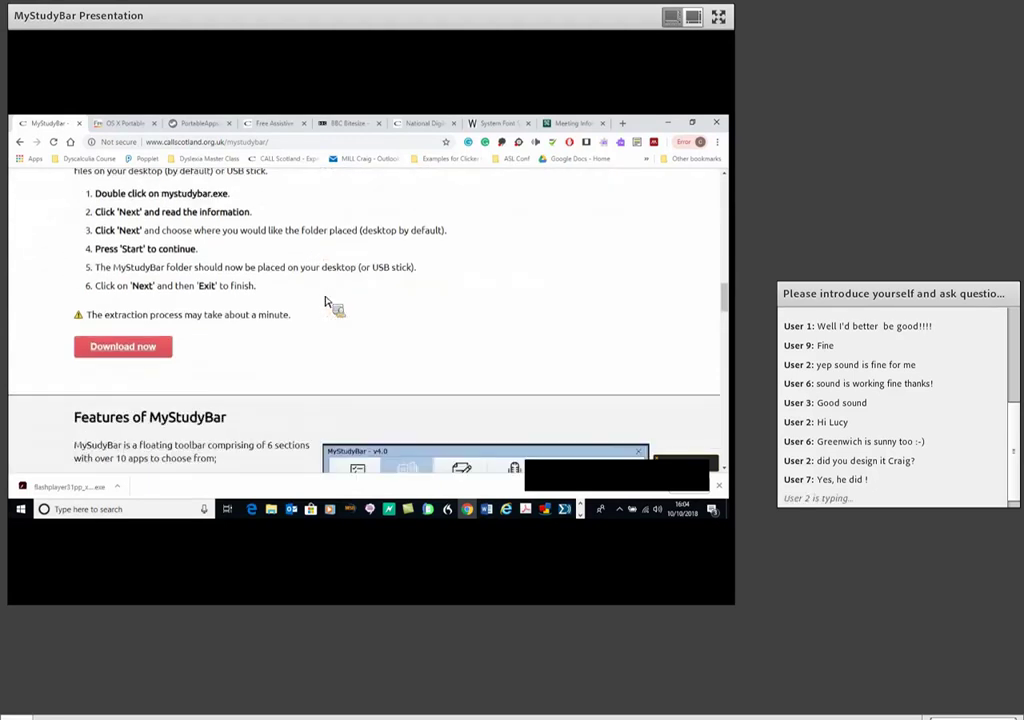
# Step: Look through the Features of MyStudyBar list, from the Planning and Reading apps to the Vision and Help entries
pyautogui.scroll(-3, 325, 301)
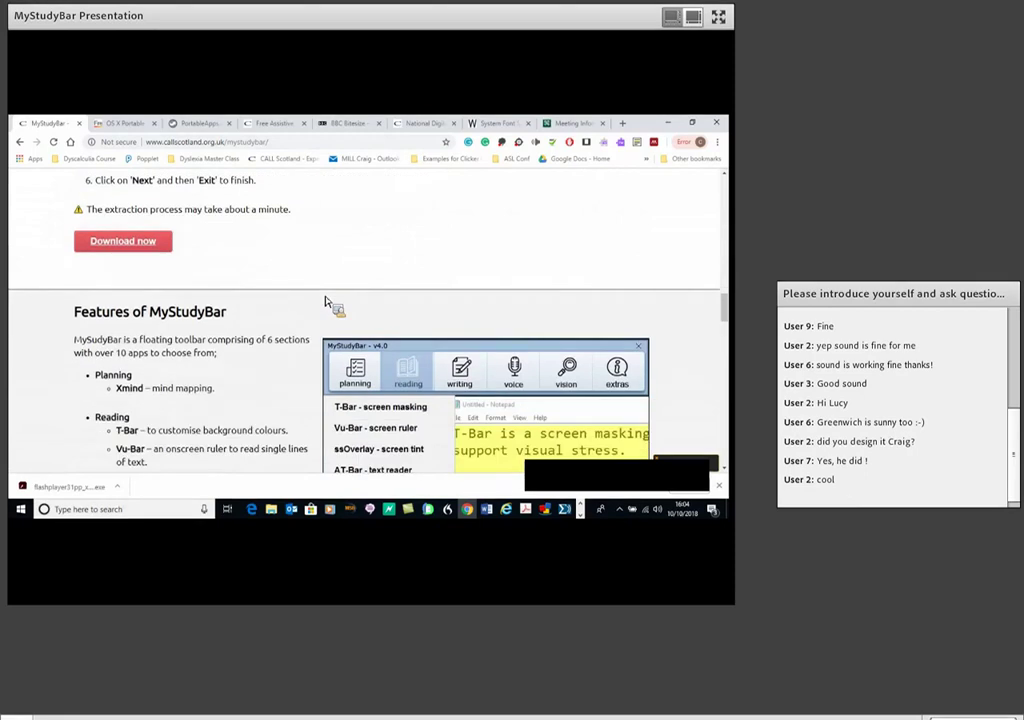
pyautogui.scroll(-3, 327, 299)
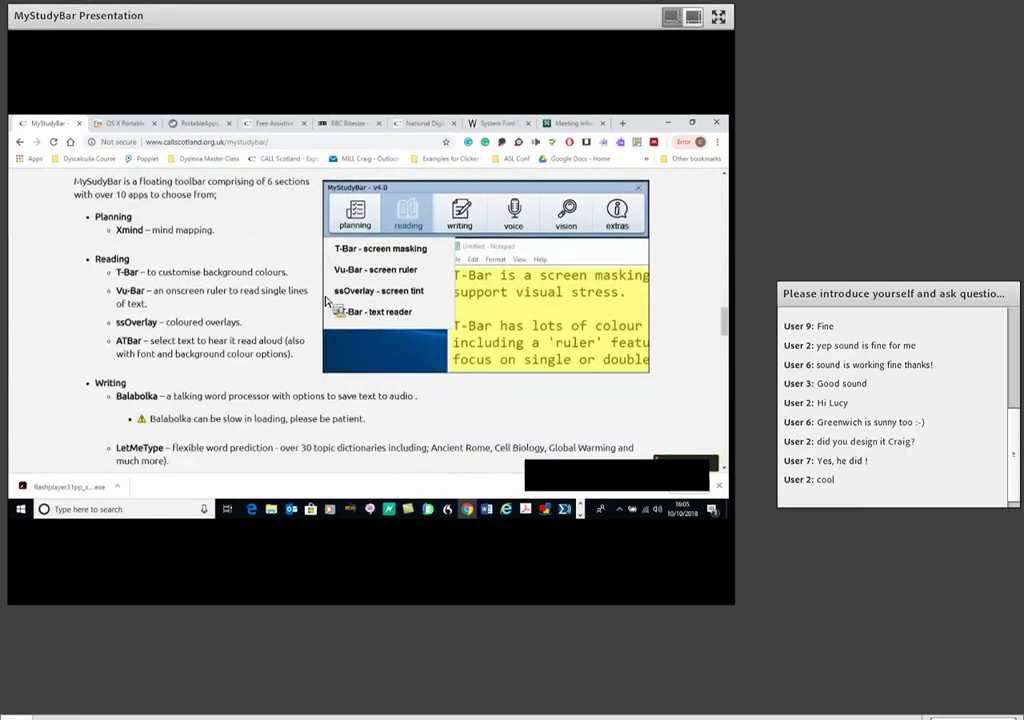
pyautogui.scroll(1, 262, 288)
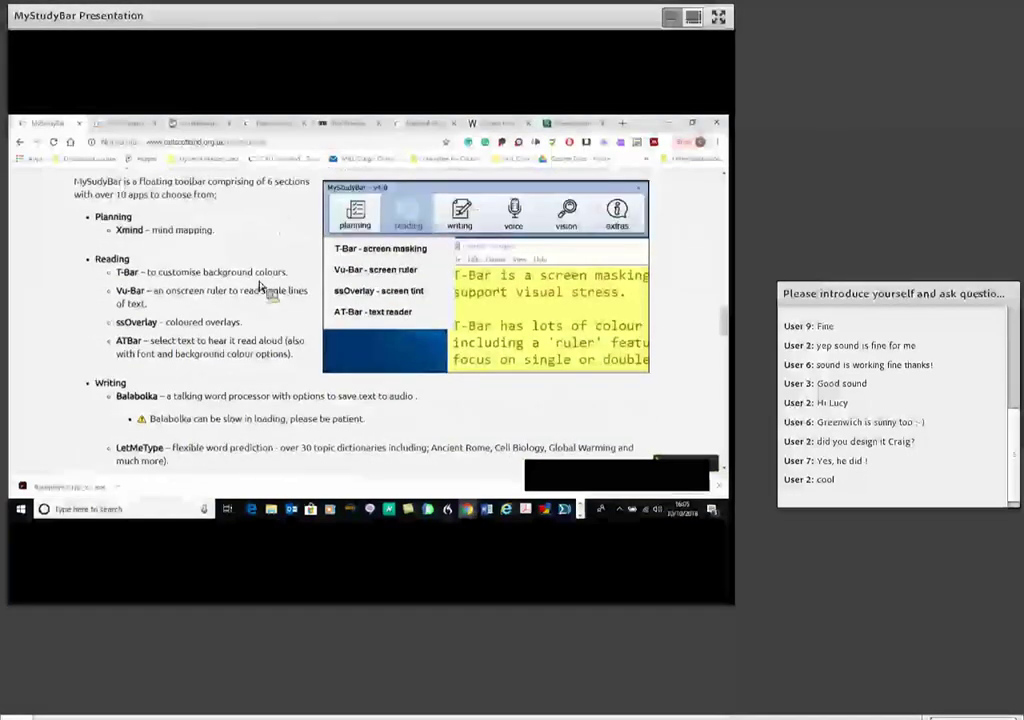
pyautogui.scroll(-1, 260, 287)
pyautogui.scroll(-1, 260, 287)
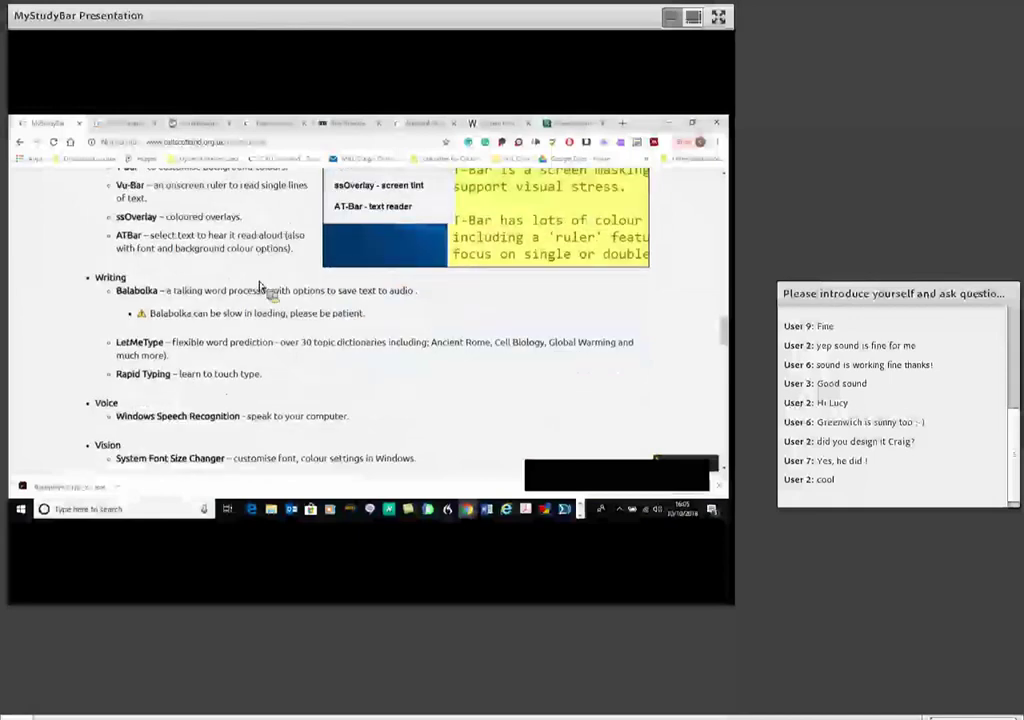
pyautogui.scroll(-4, 260, 287)
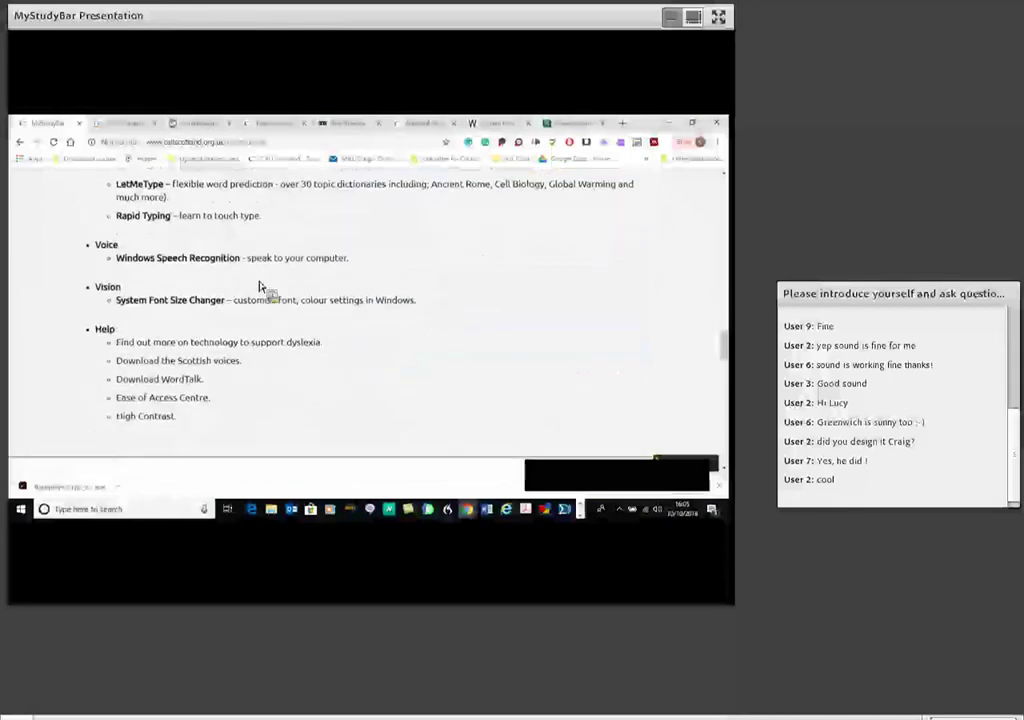
# Step: Look through the Using MyStudyBar tutorials for planning, reading and writing
pyautogui.scroll(-4, 260, 287)
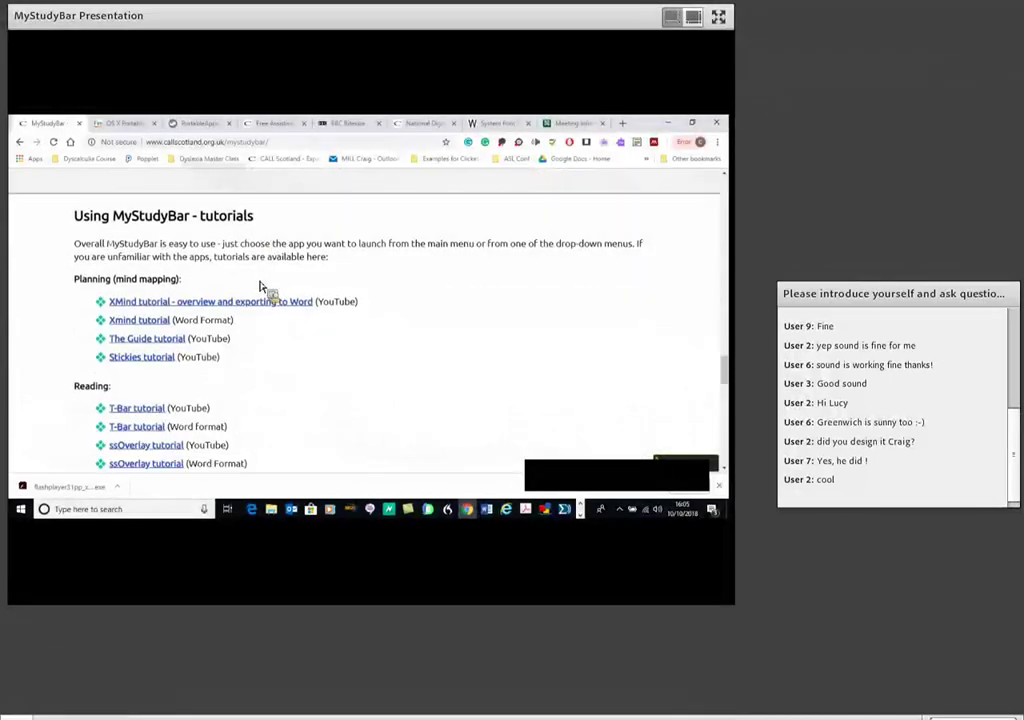
pyautogui.scroll(-1, 340, 305)
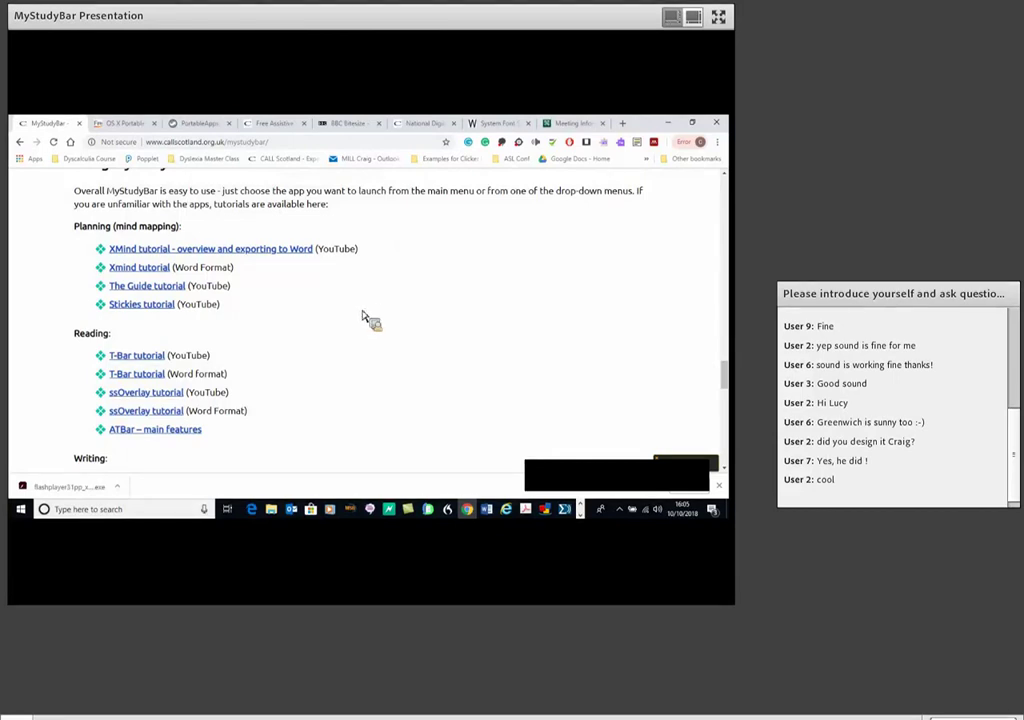
pyautogui.scroll(-1, 268, 289)
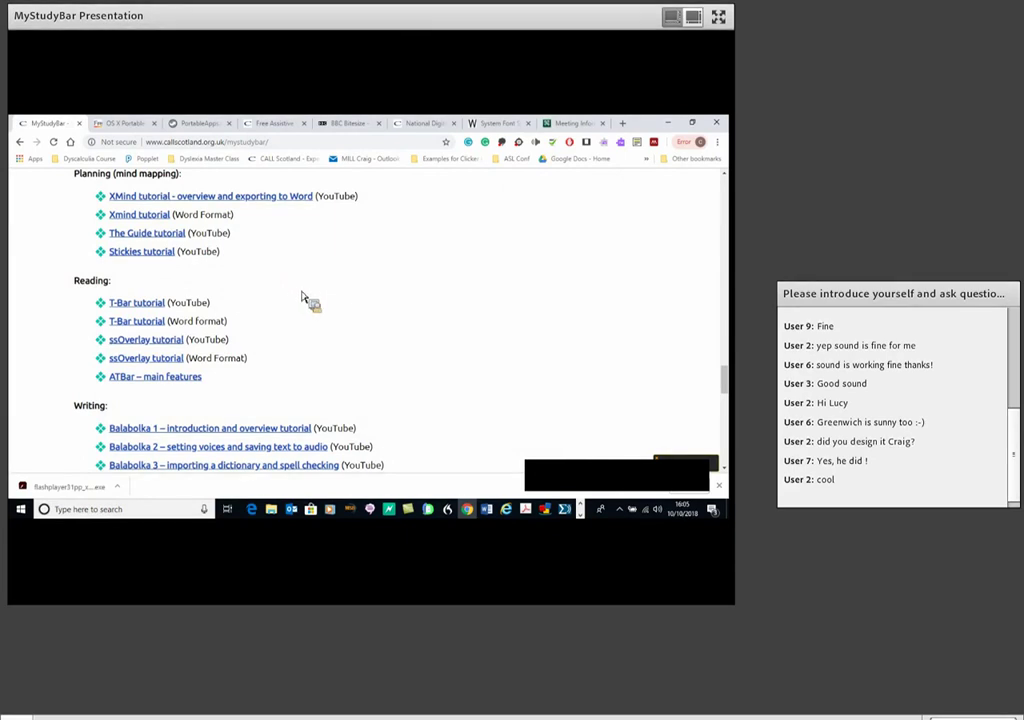
pyautogui.scroll(-3, 303, 296)
# Step: Go back to the Writing features and highlight the note about Balabolka being slow to load
pyautogui.scroll(8, 303, 293)
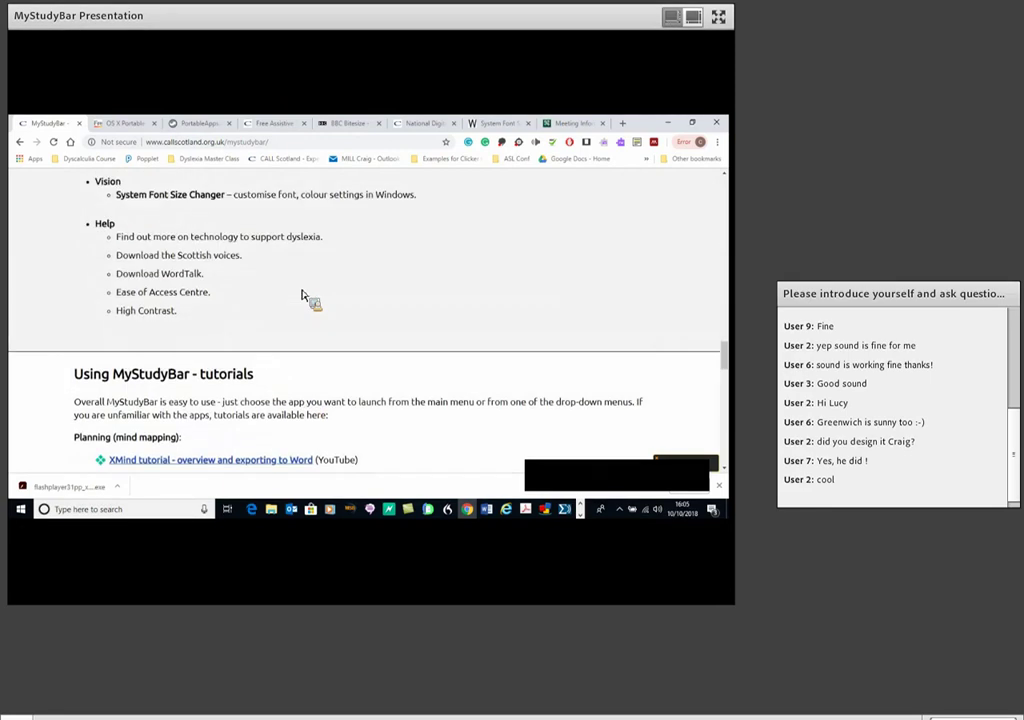
pyautogui.scroll(5, 302, 295)
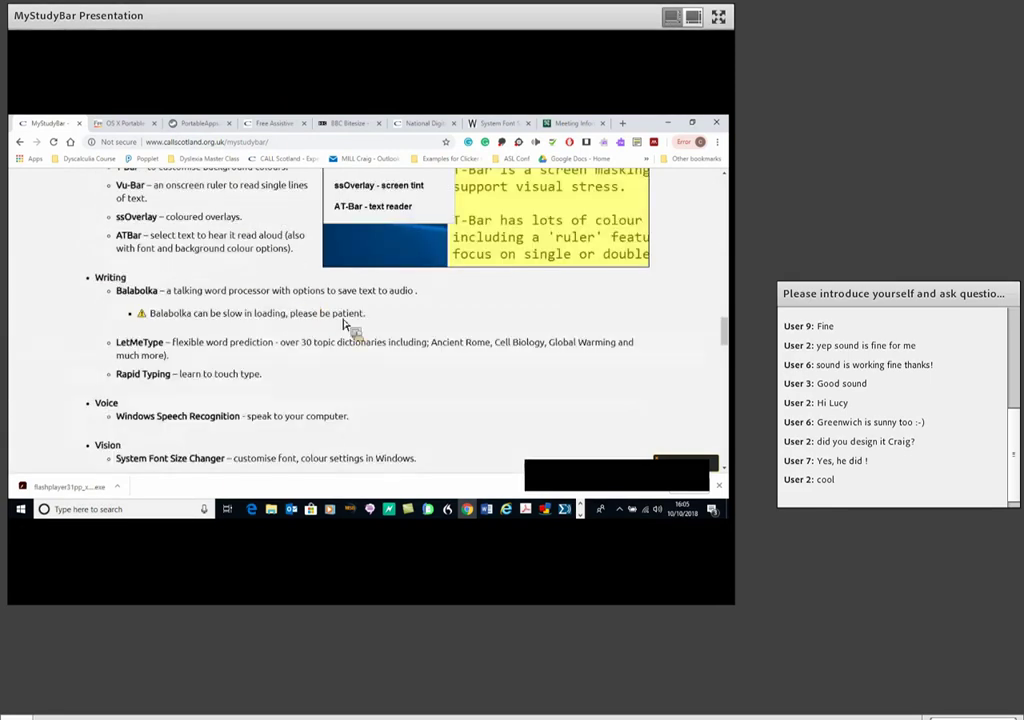
pyautogui.moveTo(368, 314); pyautogui.dragTo(142, 318)
# Step: Switch to the CALL Scotland Webinars page, highlight its web address, and view the upcoming and archived webinar lists
pyautogui.moveTo(418, 291); pyautogui.dragTo(152, 150)
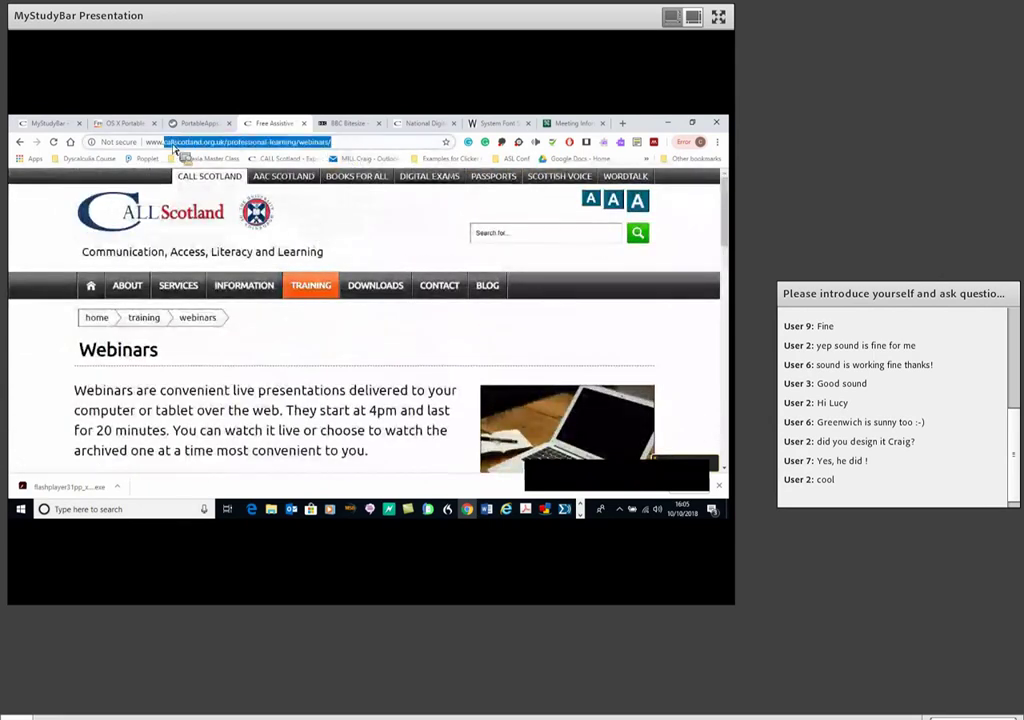
pyautogui.moveTo(352, 150); pyautogui.dragTo(389, 324)
pyautogui.scroll(-1, 391, 305)
pyautogui.scroll(-5, 389, 324)
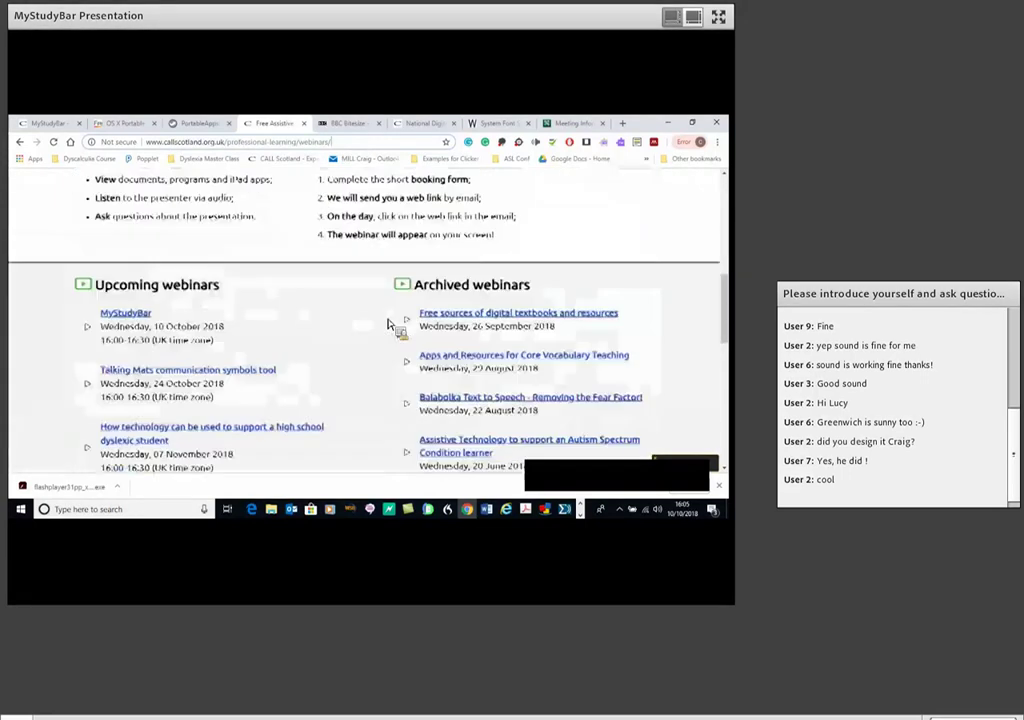
pyautogui.scroll(-2, 389, 324)
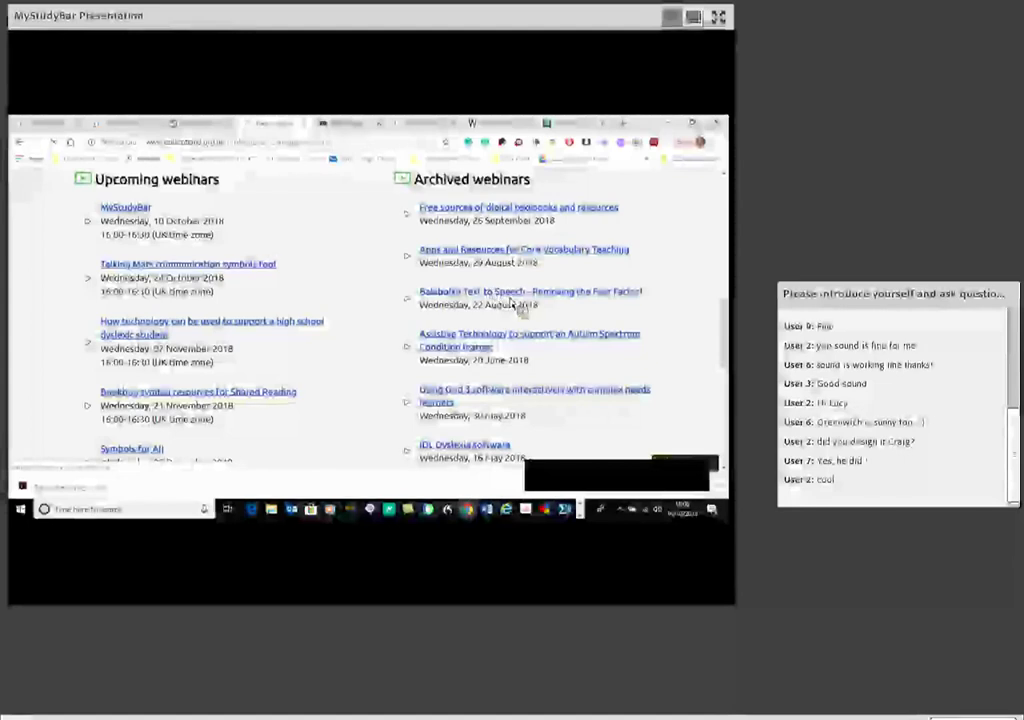
# Step: Open the archived webinar "Balabolka Text to Speech - Removing the Fear Factor!" and view its details and video link
pyautogui.click(511, 302)
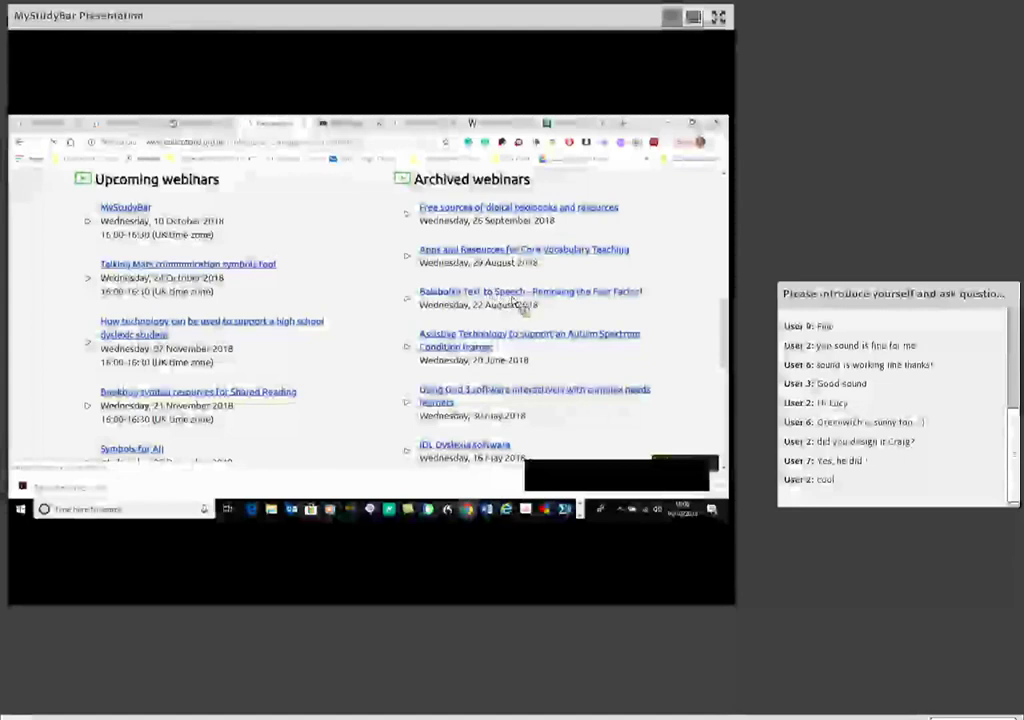
pyautogui.scroll(-3, 526, 336)
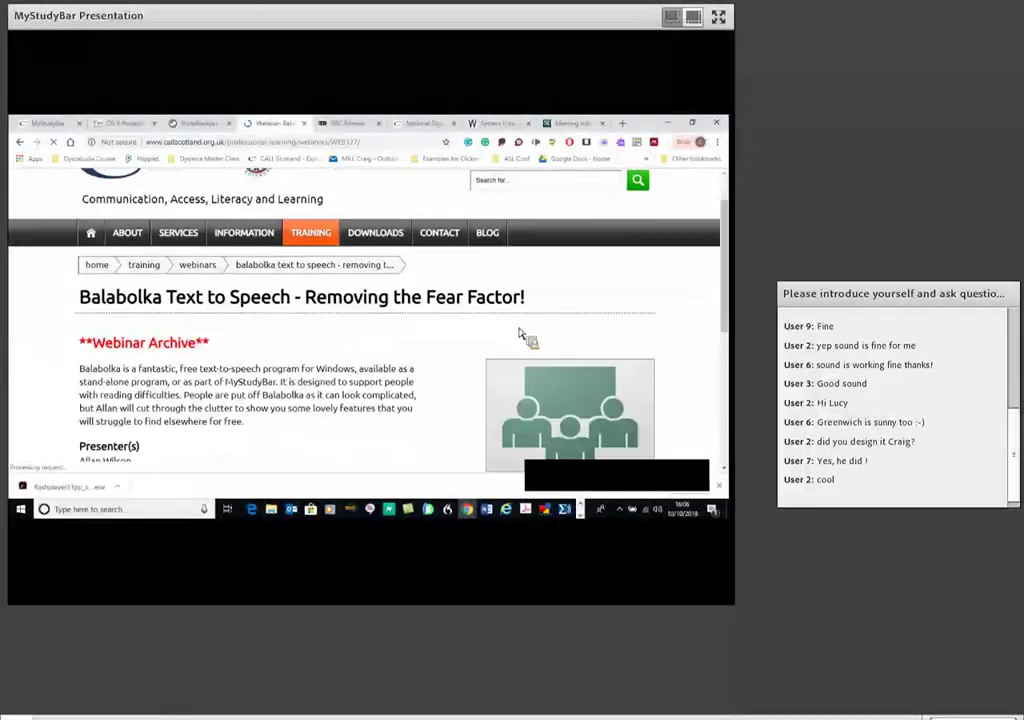
pyautogui.scroll(-1, 430, 331)
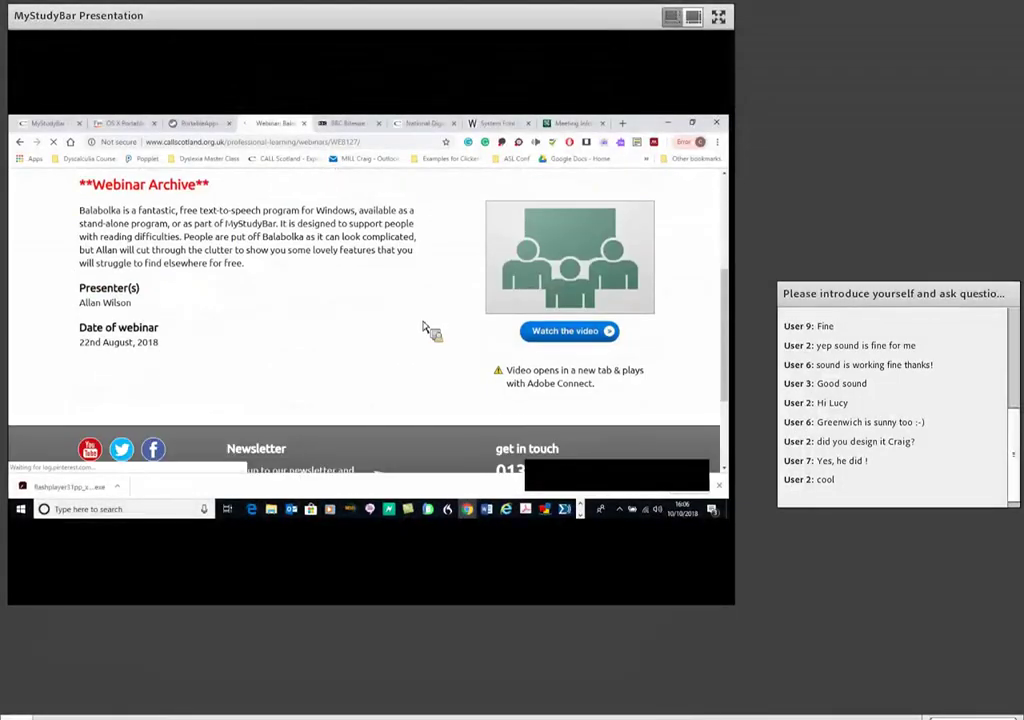
pyautogui.scroll(4, 422, 326)
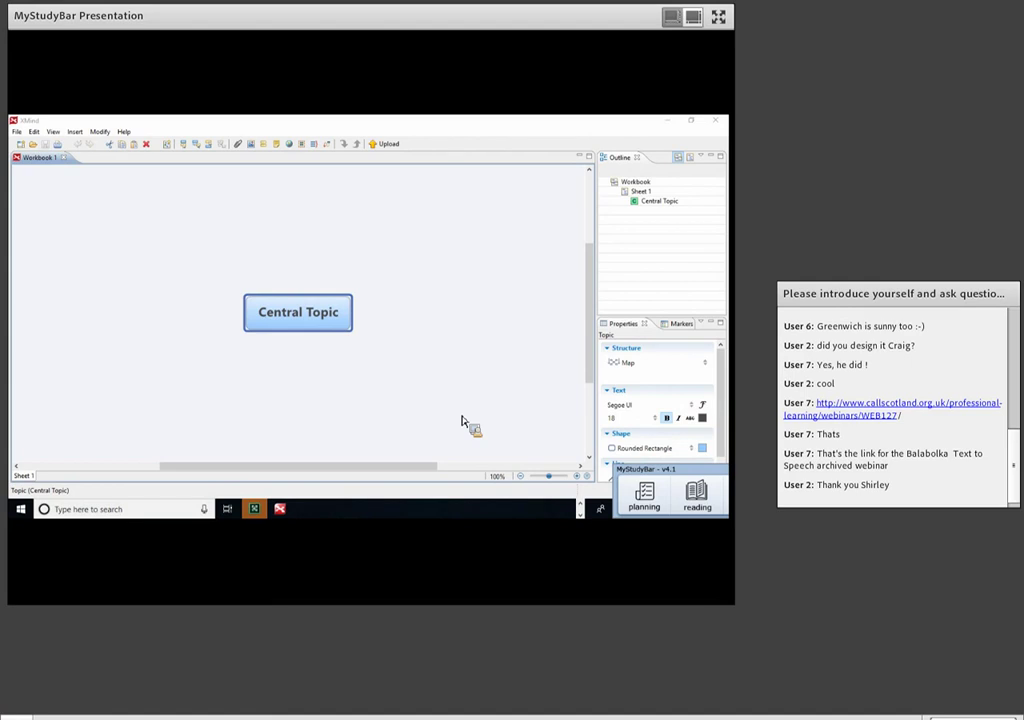
# Step: In XMind, add four main topics around the central topic of the blank workbook
pyautogui.click(321, 320)
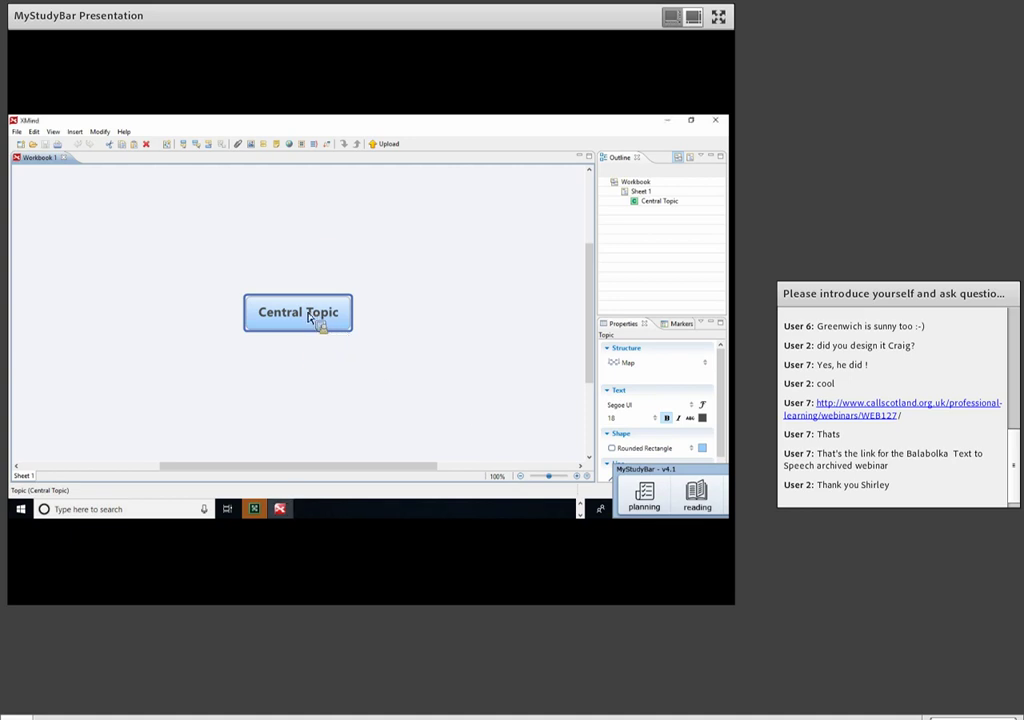
pyautogui.rightClick(307, 316)
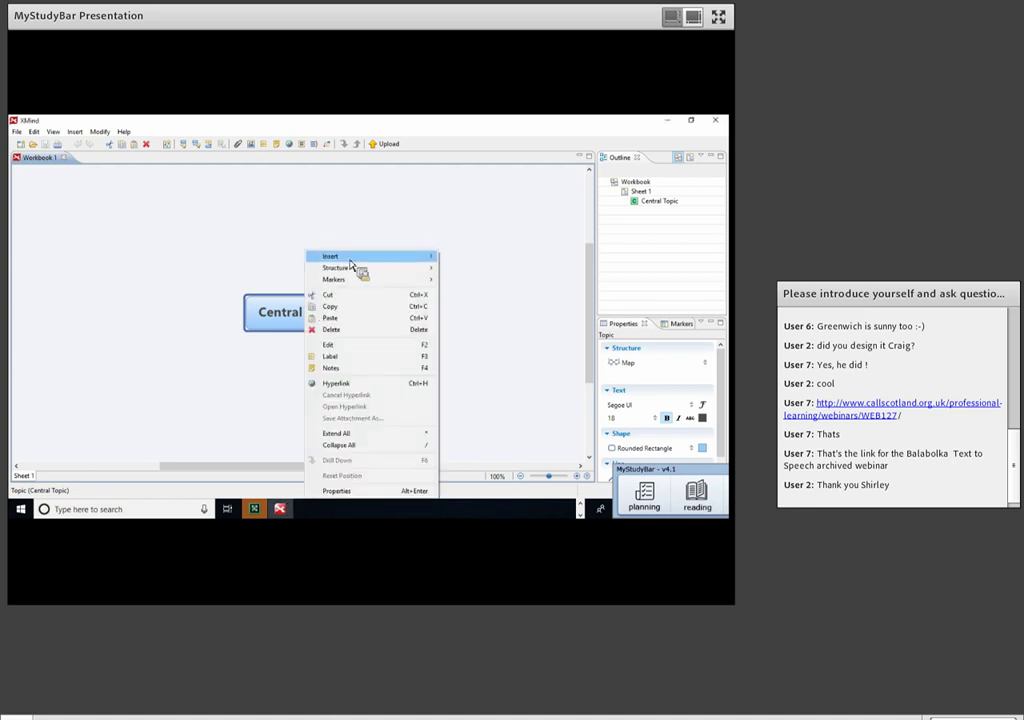
pyautogui.moveTo(350, 258)
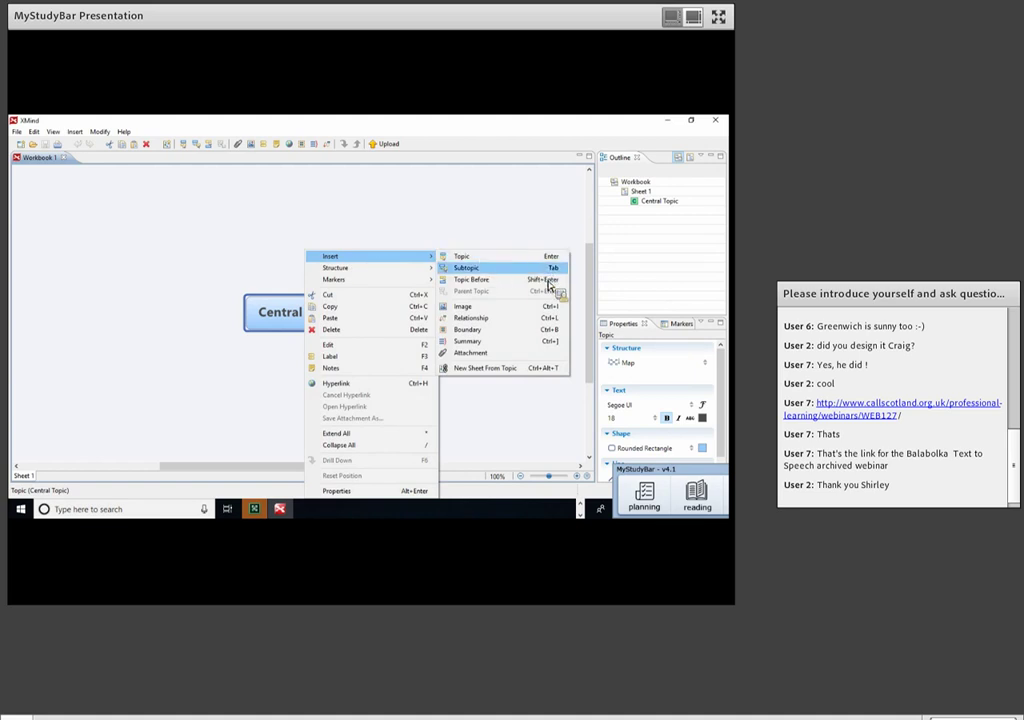
pyautogui.click(521, 257)
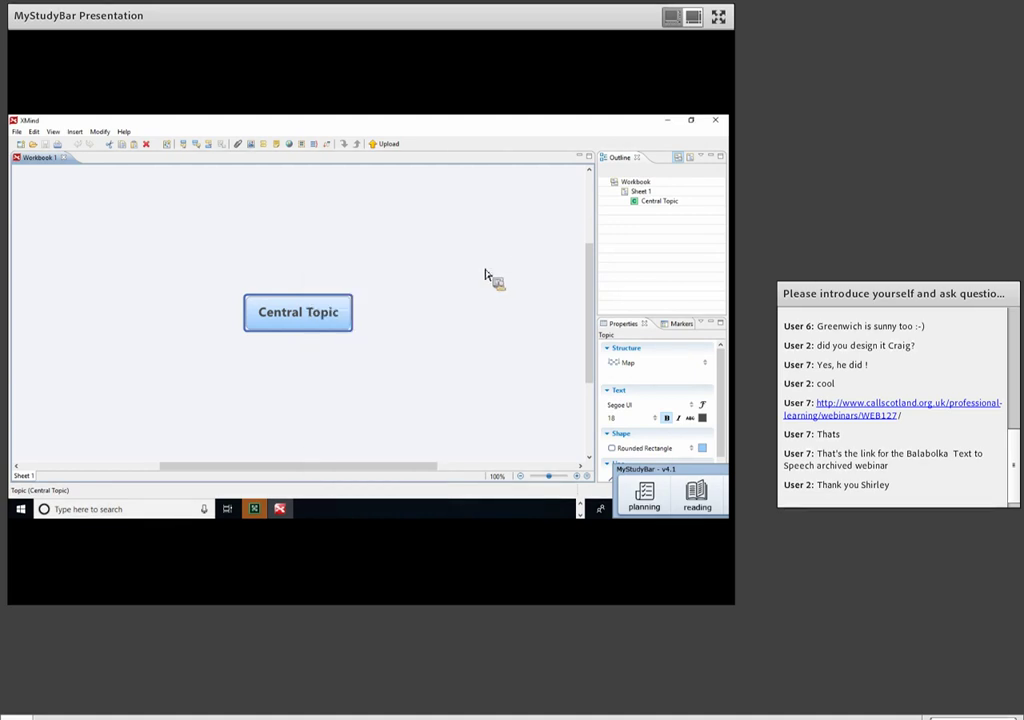
pyautogui.click(330, 318)
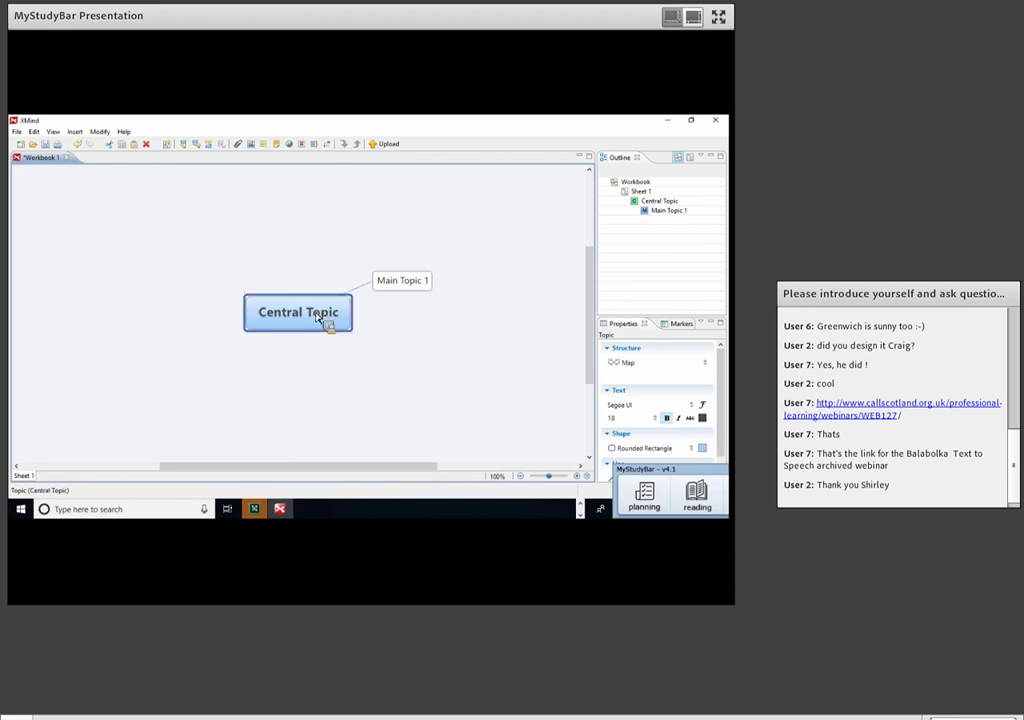
pyautogui.press('Tab')
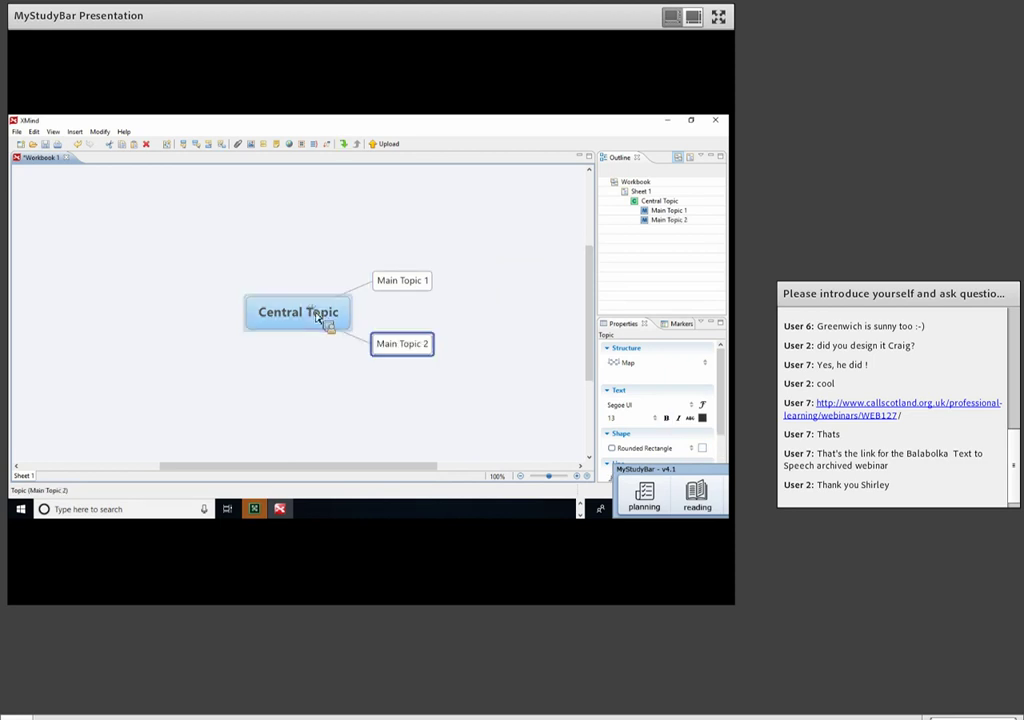
pyautogui.click(318, 317)
pyautogui.press('Tab')
pyautogui.click(318, 317)
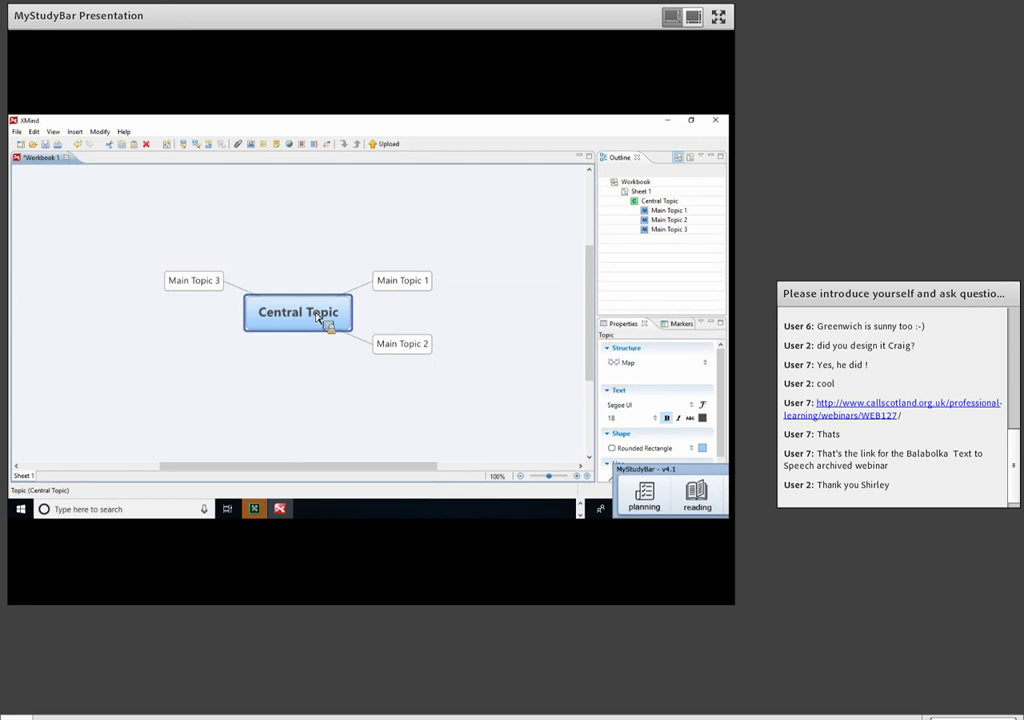
pyautogui.press('Tab')
# Step: Add two subtopics to Main Topic 1 and a further subtopic under its second subtopic
pyautogui.click(395, 289)
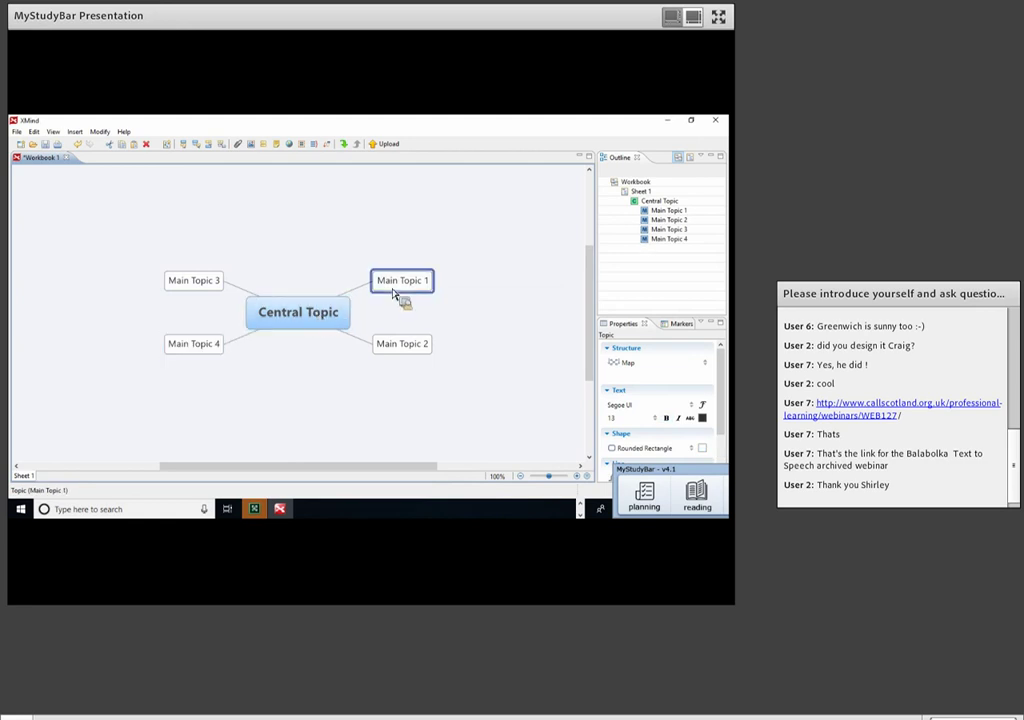
pyautogui.press('Tab')
pyautogui.click(402, 288)
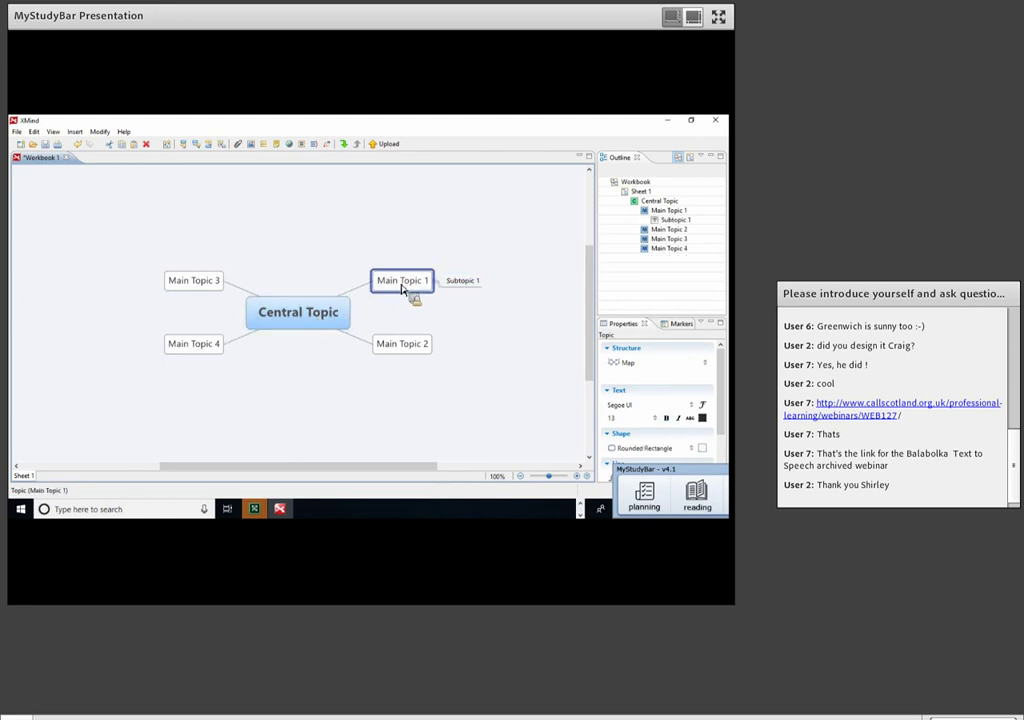
pyautogui.press('Tab')
pyautogui.press('Tab')
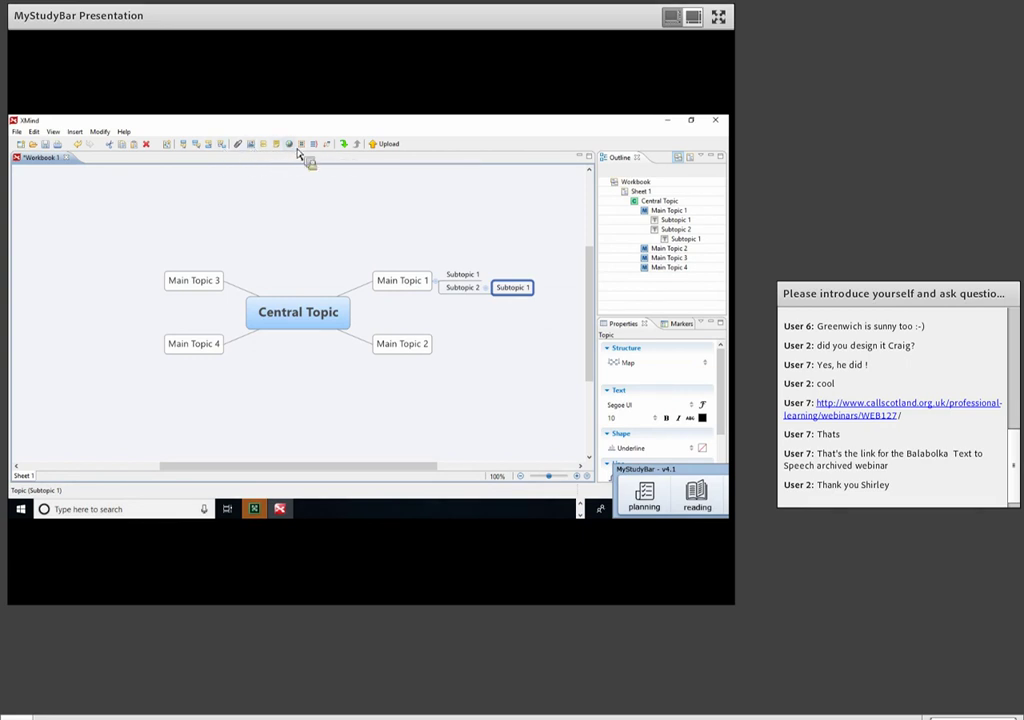
# Step: Open the recent mind map "What is dyslexia.xmind" and look over its branches
pyautogui.click(18, 133)
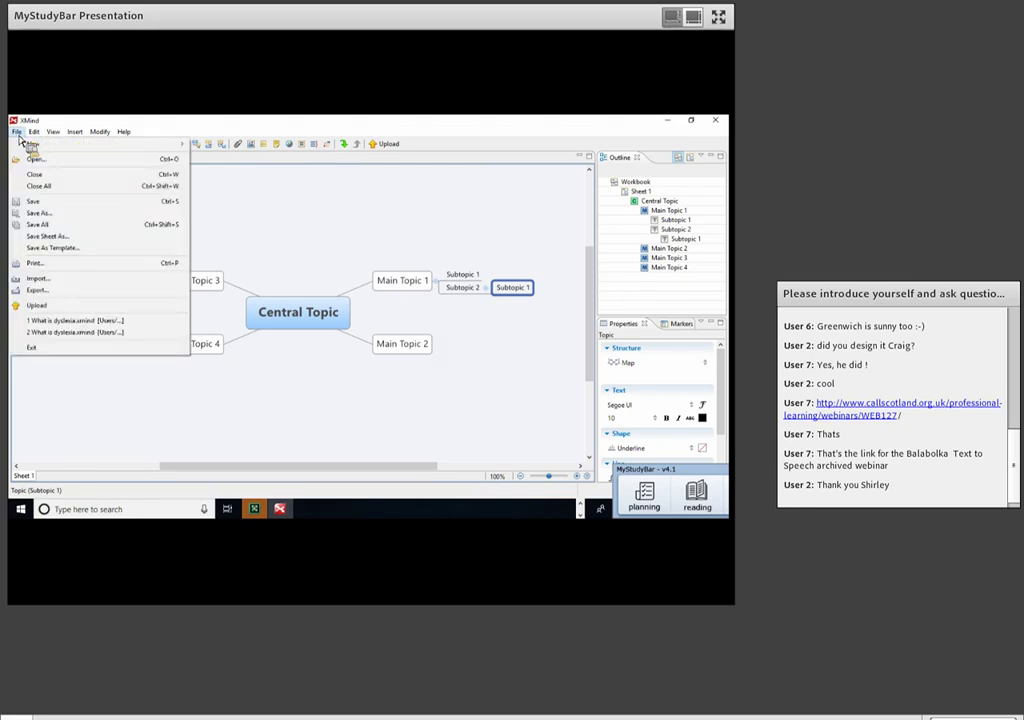
pyautogui.click(73, 321)
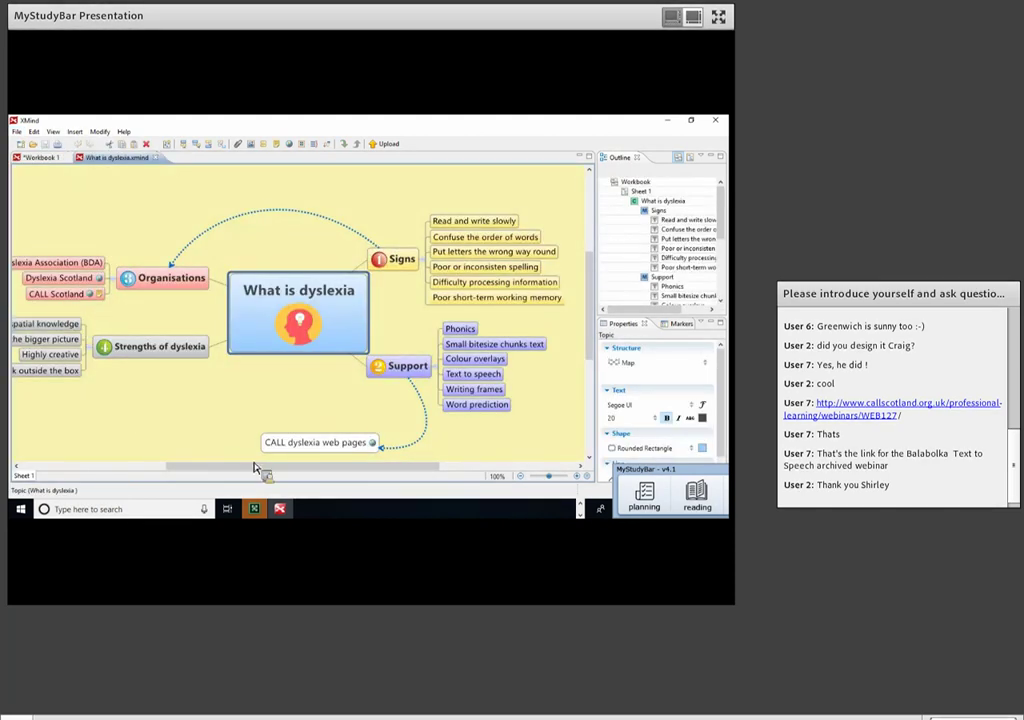
pyautogui.moveTo(252, 468); pyautogui.dragTo(240, 470)
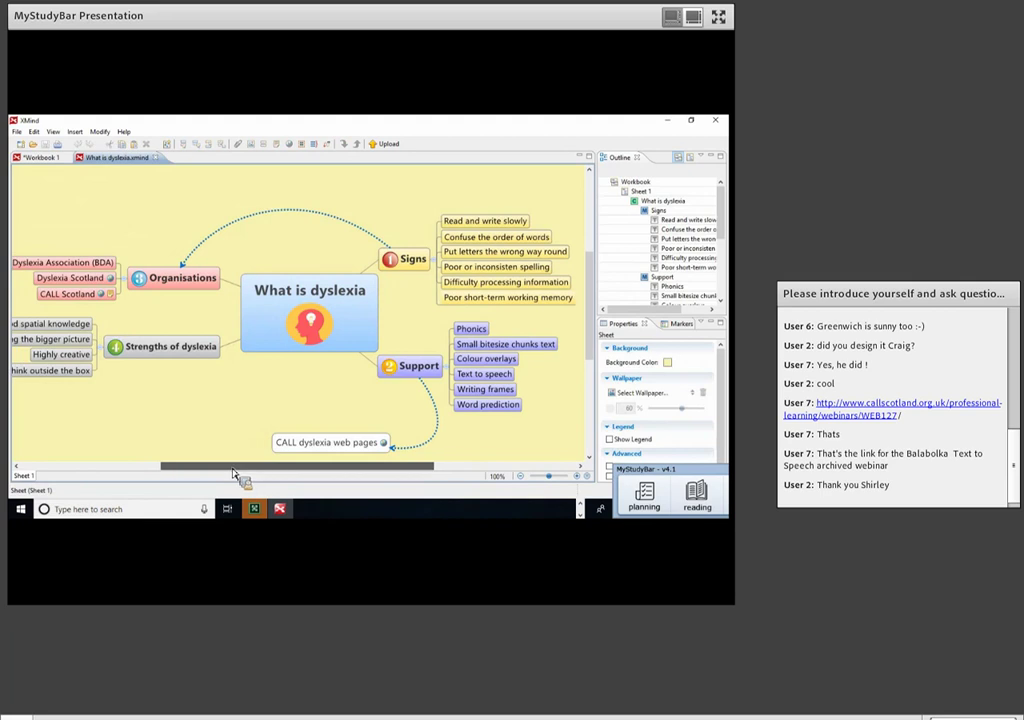
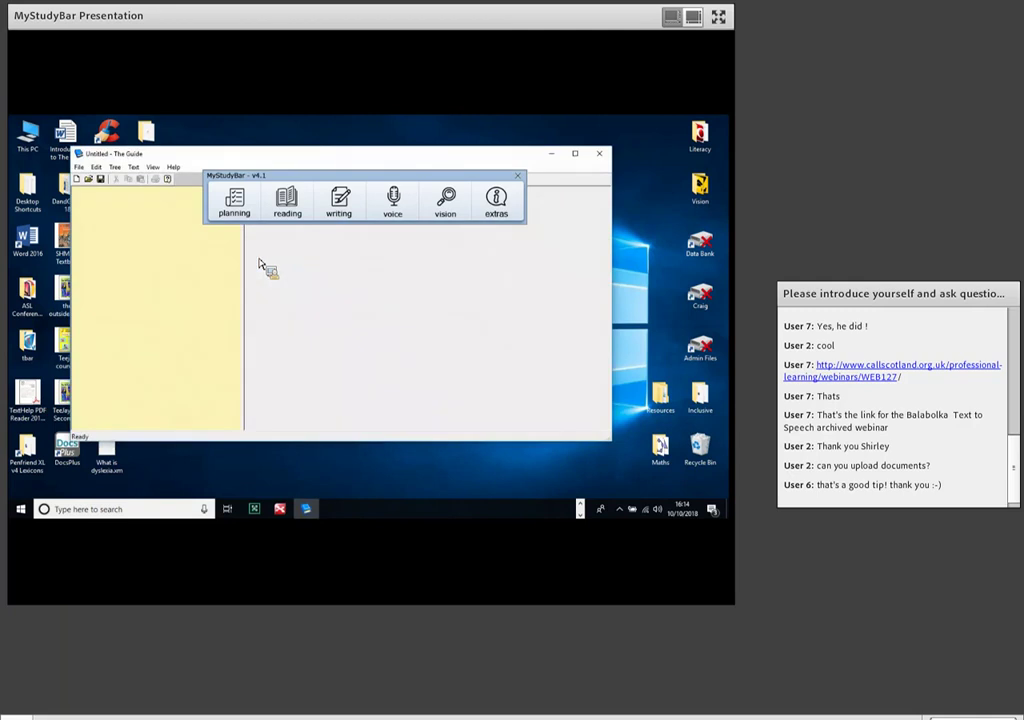
# Step: Move MyStudyBar clear of The Guide's window and add a top-level page named "Sociology" to the empty outline
pyautogui.moveTo(342, 175); pyautogui.dragTo(524, 103)
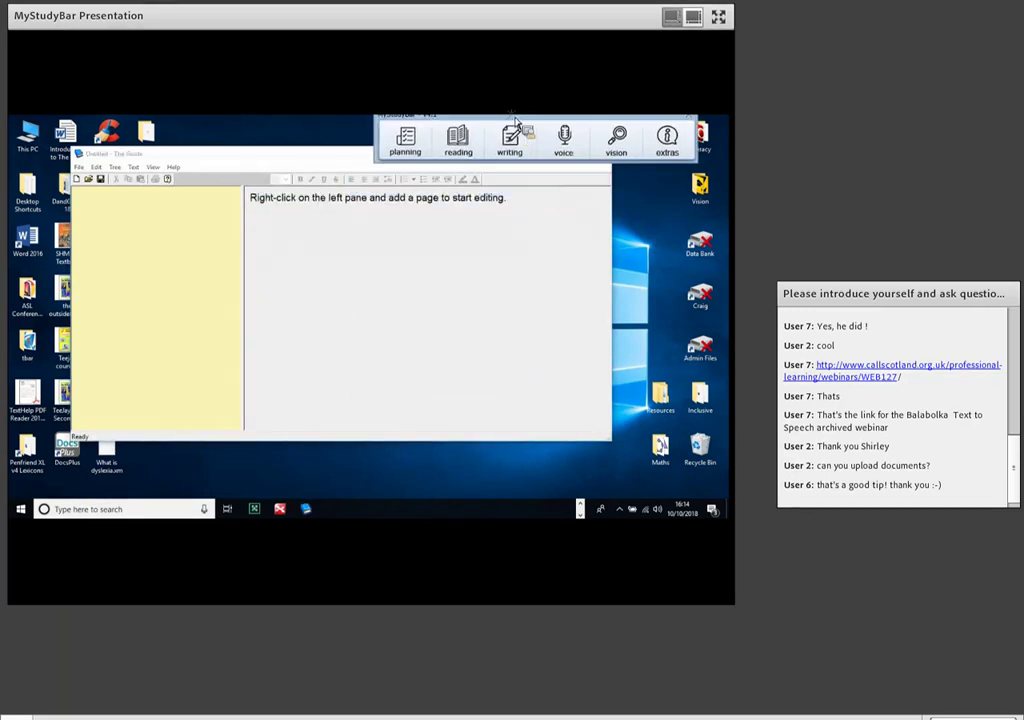
pyautogui.moveTo(277, 164); pyautogui.dragTo(296, 182)
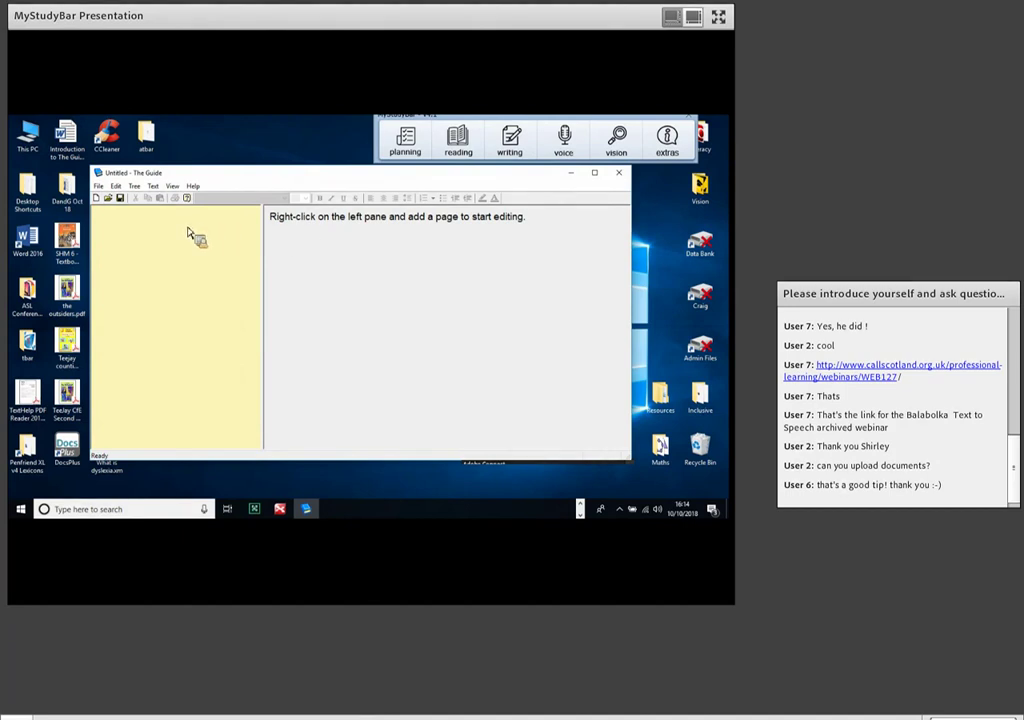
pyautogui.rightClick(150, 221)
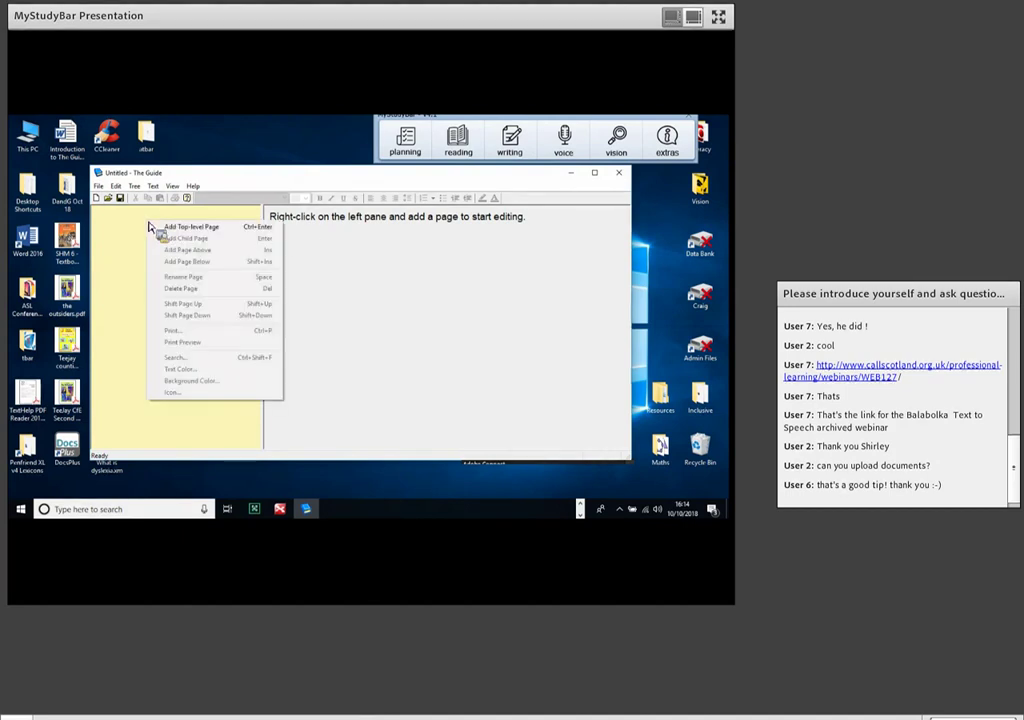
pyautogui.click(175, 228)
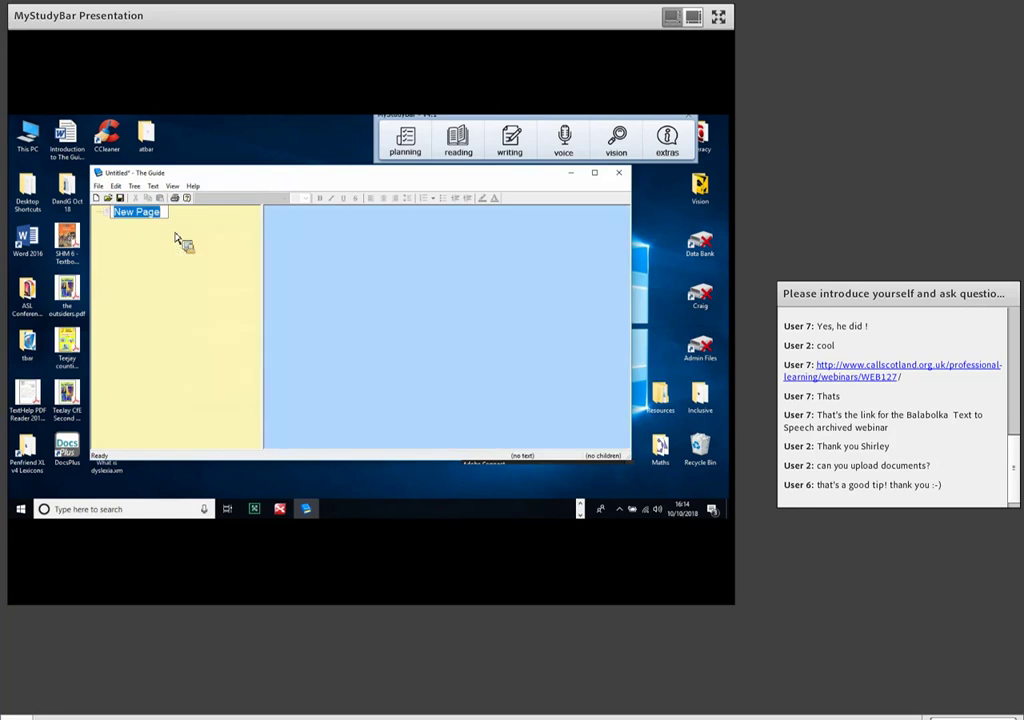
pyautogui.write('Socioo')
pyautogui.write('ogy')
pyautogui.press('Return')
# Step: Write "Sociology is about groups in society." as the text of the Sociology page
pyautogui.click(297, 225)
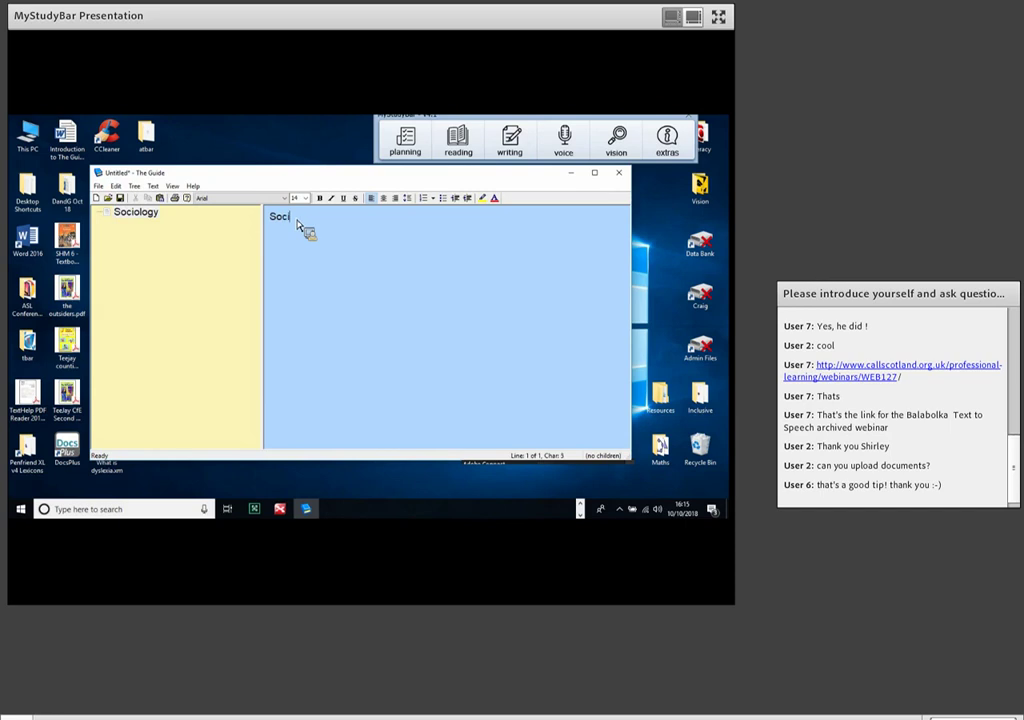
pyautogui.write('Sociology is the')
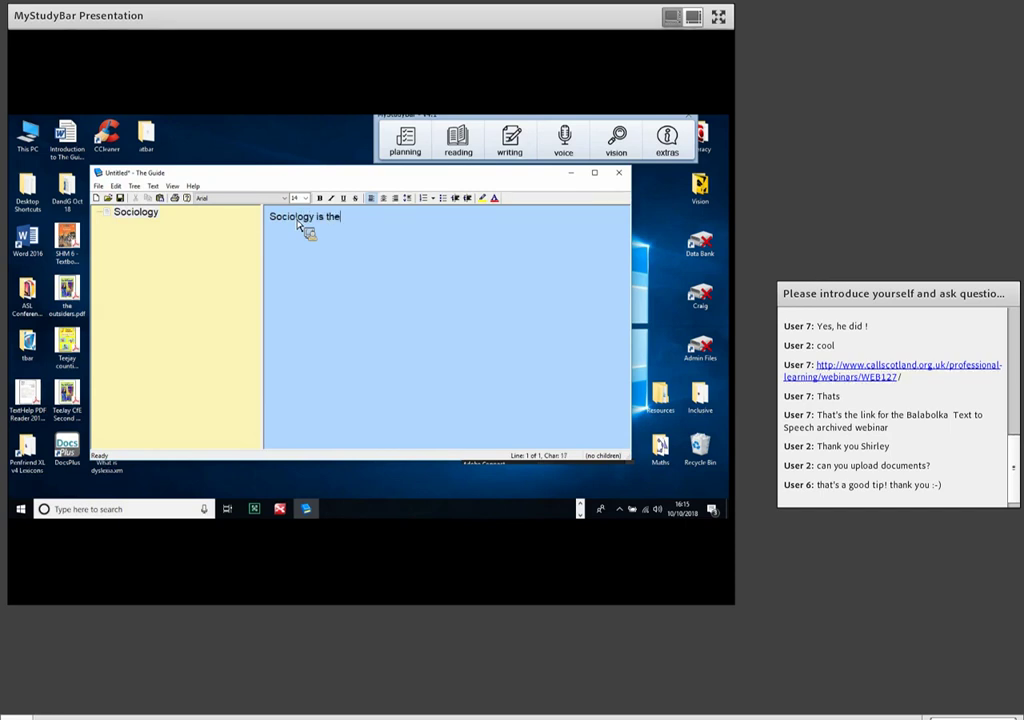
pyautogui.press('BackSpace')
pyautogui.press('BackSpace')
pyautogui.press('BackSpace')
pyautogui.write('about groups in s')
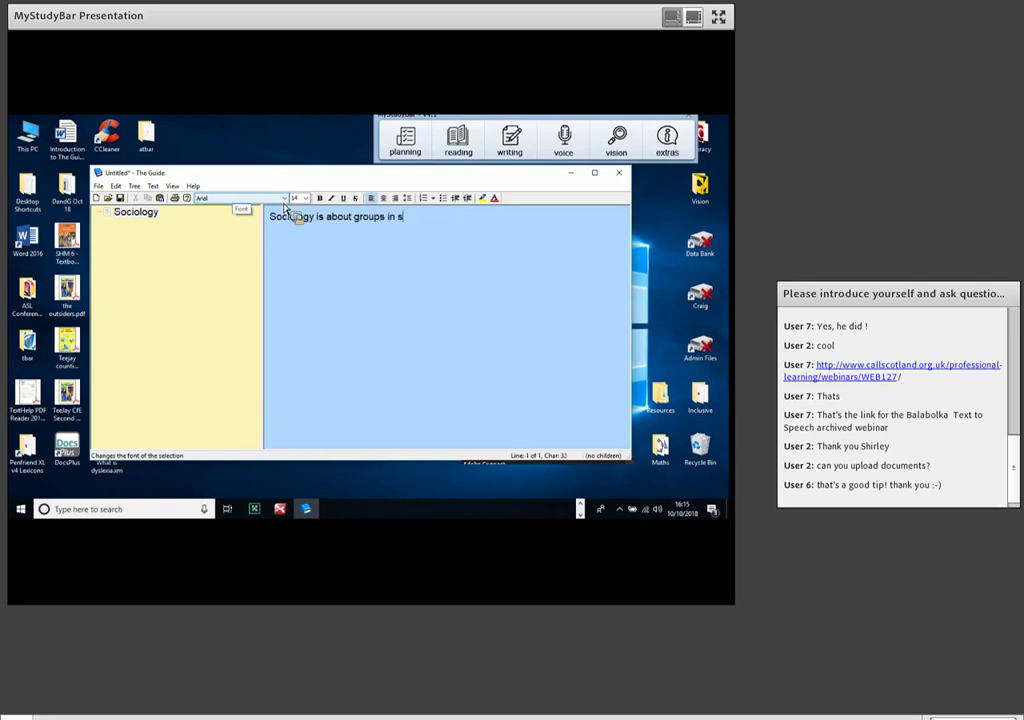
pyautogui.write('ociety.')
# Step: Add a child page named "Theories of soc" under Sociology and list Feminsim, Marxism and Interactionism in its text
pyautogui.rightClick(184, 216)
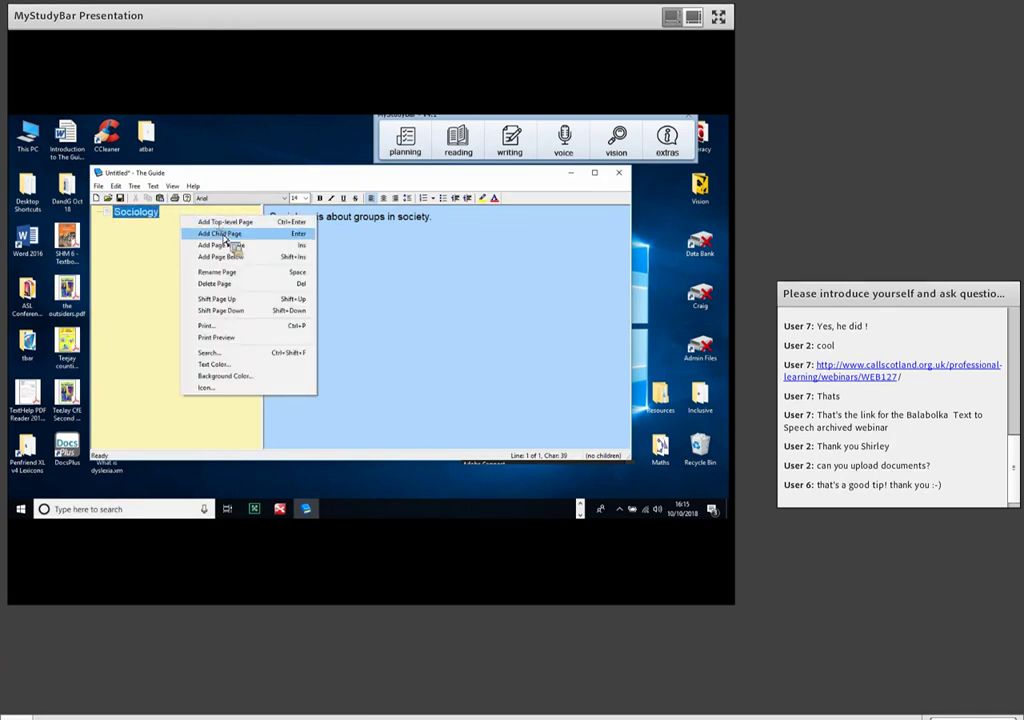
pyautogui.click(228, 234)
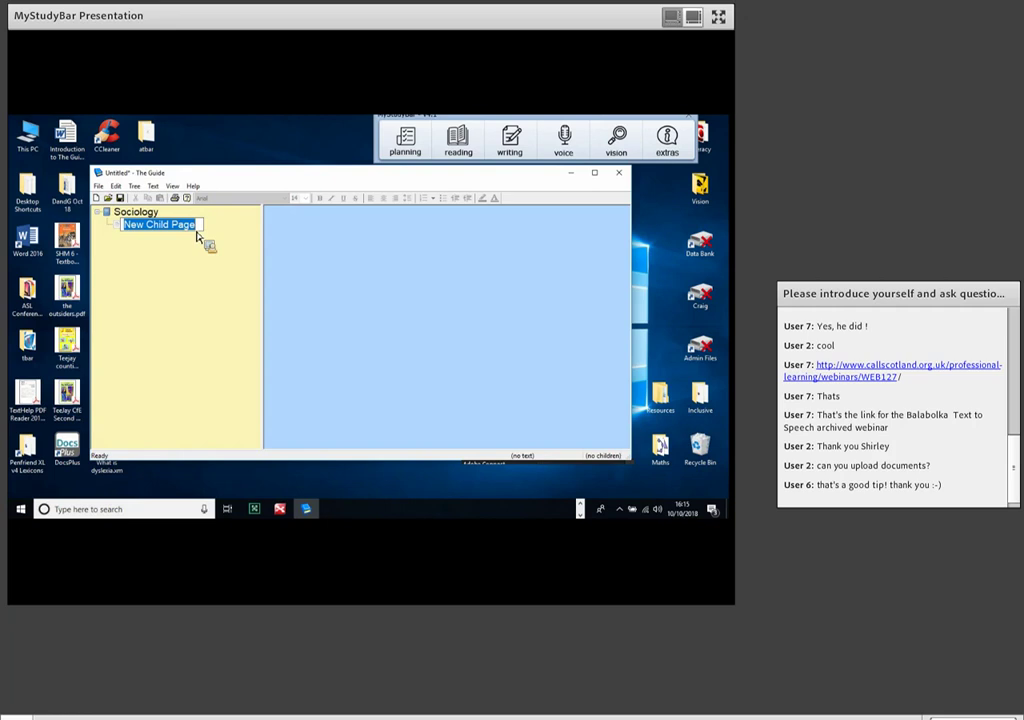
pyautogui.write('th')
pyautogui.press('BackSpace')
pyautogui.press('BackSpace')
pyautogui.write('Teh')
pyautogui.press('BackSpace')
pyautogui.press('BackSpace')
pyautogui.write('he')
pyautogui.write('ir')
pyautogui.press('BackSpace')
pyautogui.press('BackSpace')
pyautogui.write('r')
pyautogui.write('ories of')
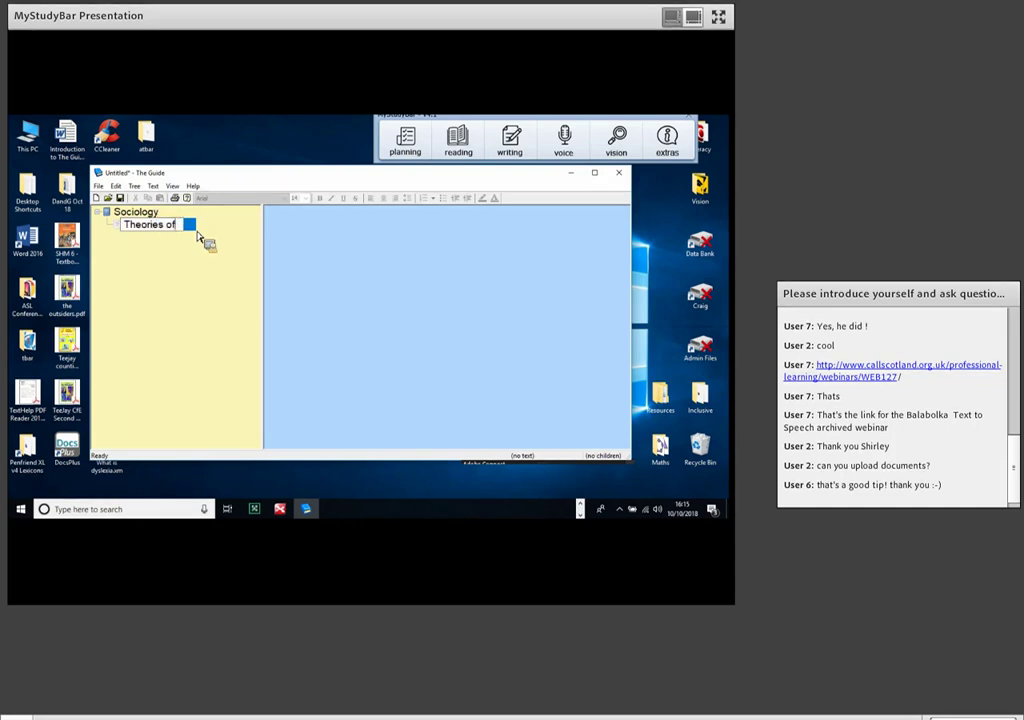
pyautogui.write(' soc')
pyautogui.click(276, 234)
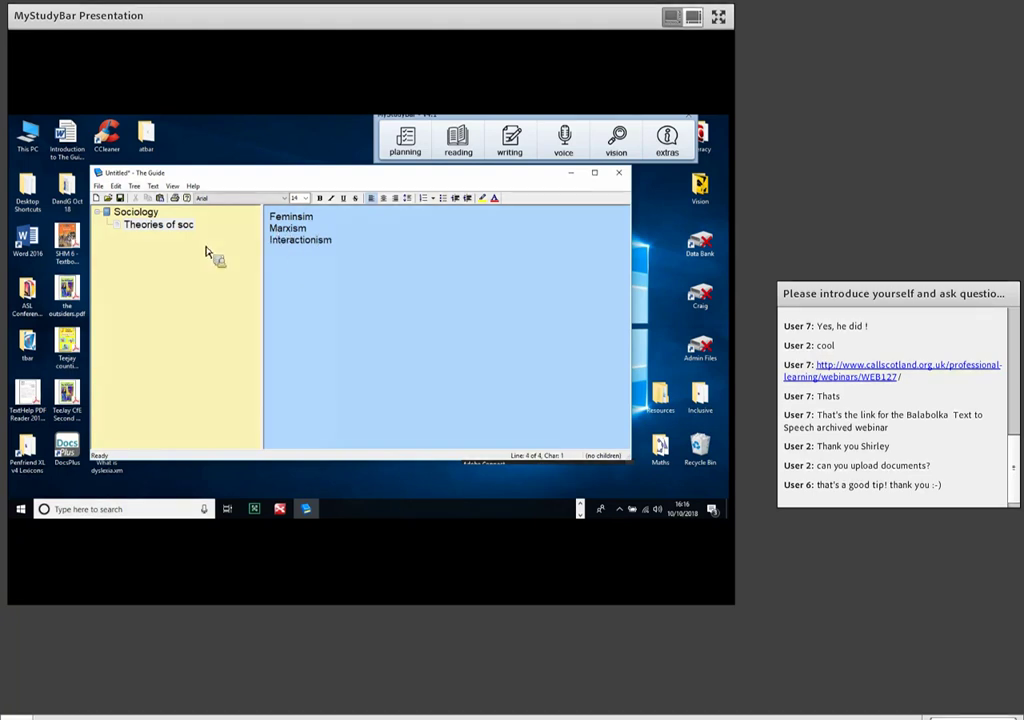
# Step: Open the recent file "Introduction to The Guide.gde" without saving the untitled Sociology outline
pyautogui.click(99, 187)
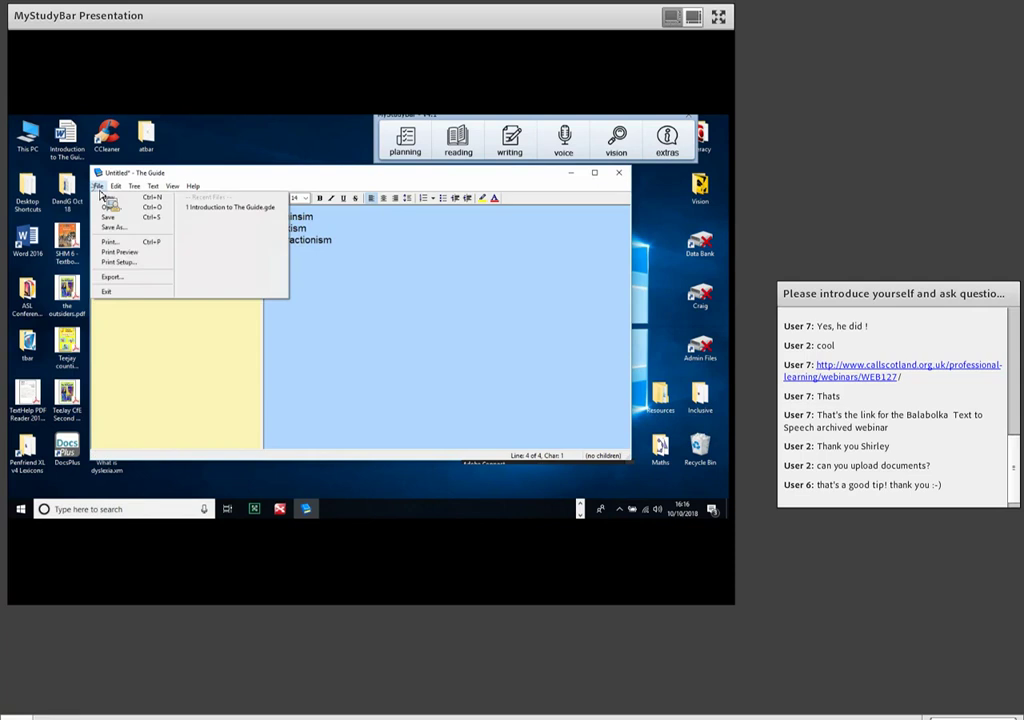
pyautogui.click(200, 212)
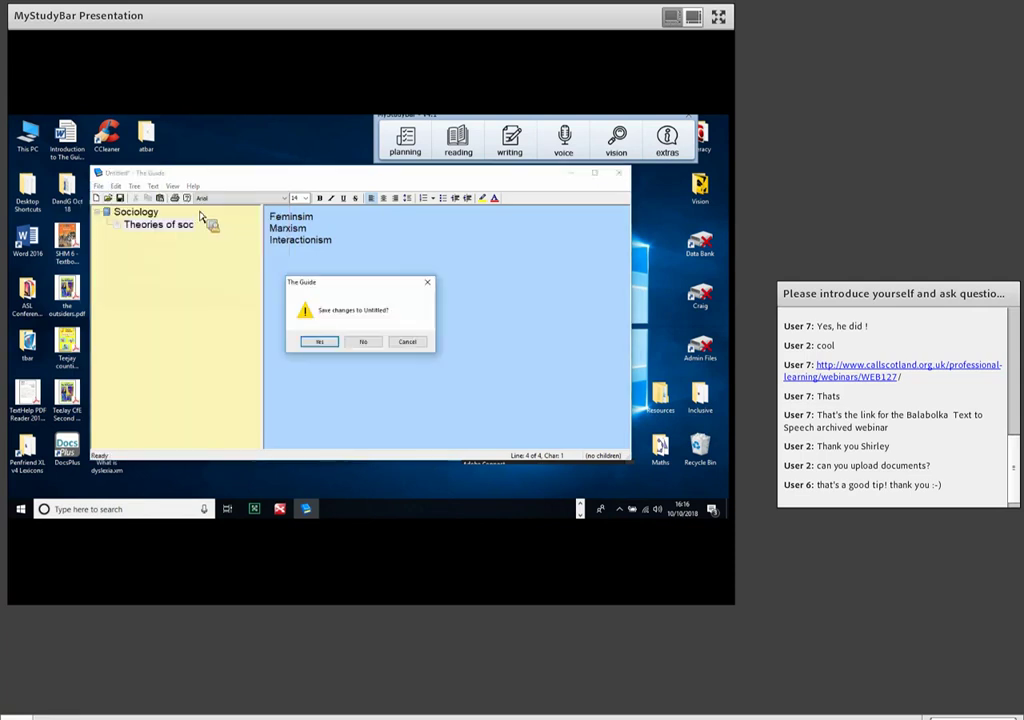
pyautogui.click(361, 343)
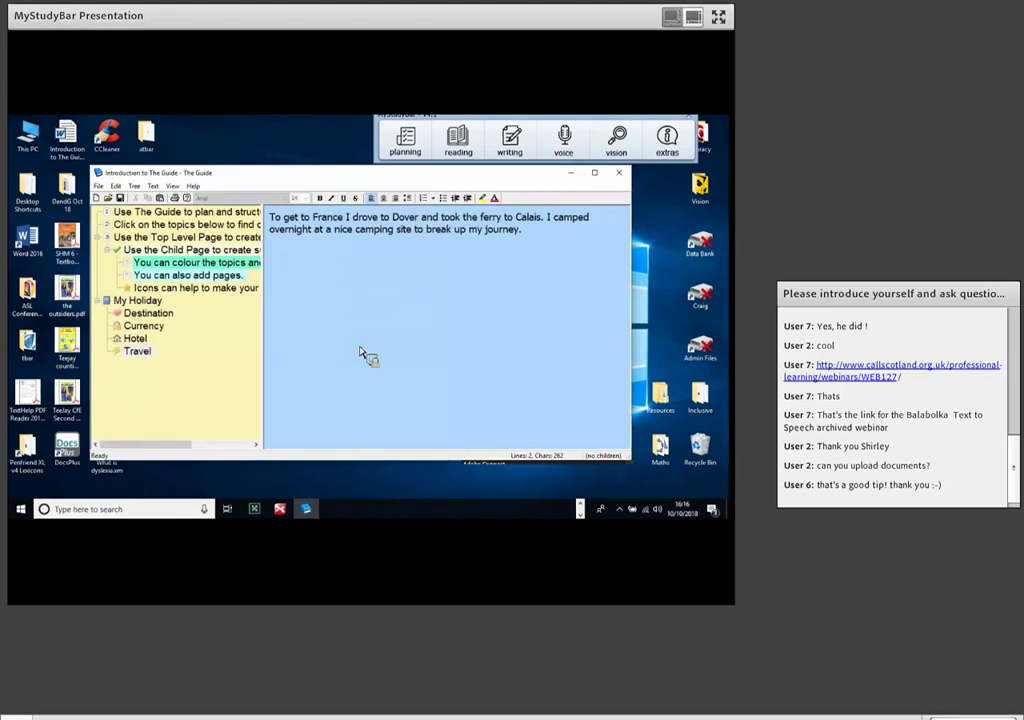
# Step: Look through the pages of the introduction outline, including the usage tips, the child page explanation and the My Holiday topics
pyautogui.click(185, 225)
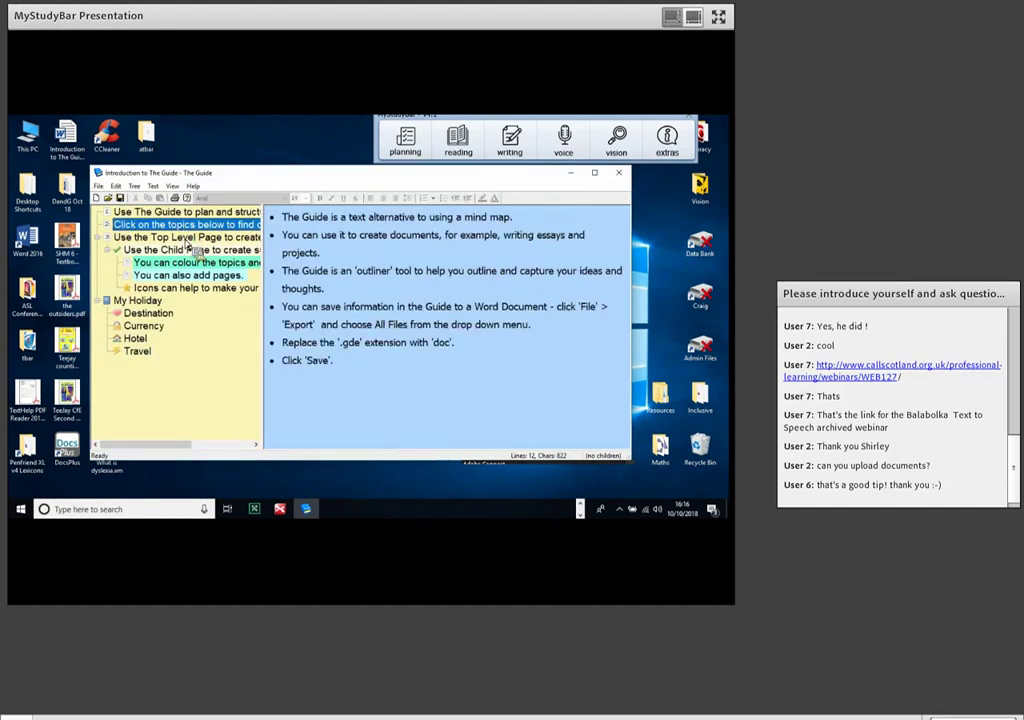
pyautogui.click(186, 237)
pyautogui.click(188, 249)
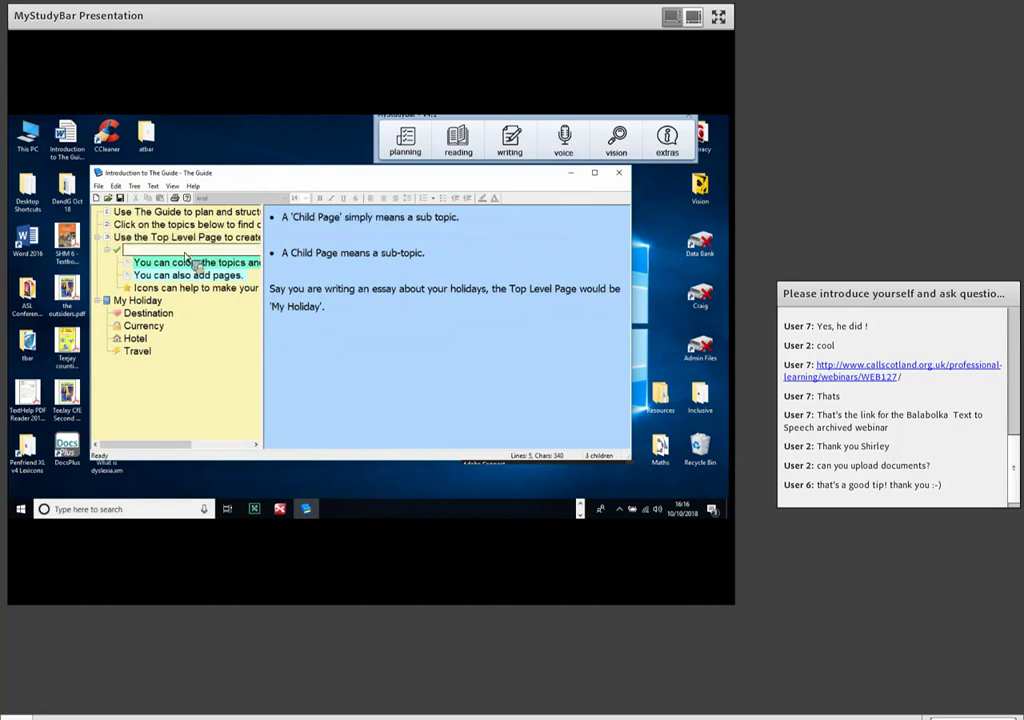
pyautogui.moveTo(188, 276); pyautogui.dragTo(150, 330)
pyautogui.click(148, 328)
pyautogui.click(145, 339)
pyautogui.click(142, 352)
pyautogui.click(180, 212)
pyautogui.click(183, 225)
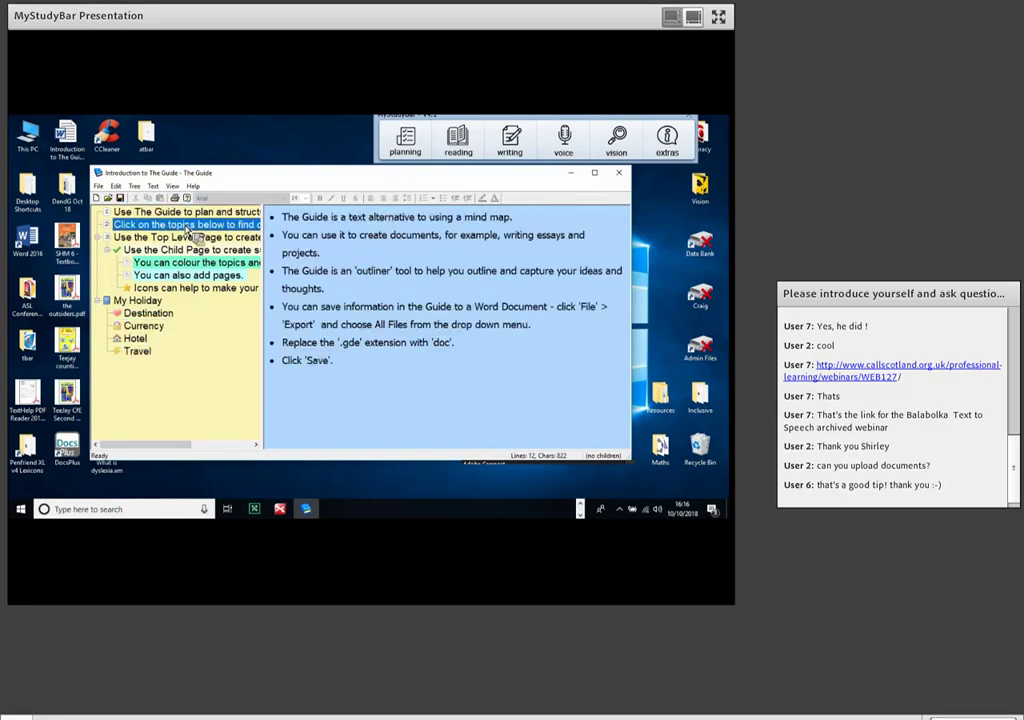
pyautogui.click(165, 212)
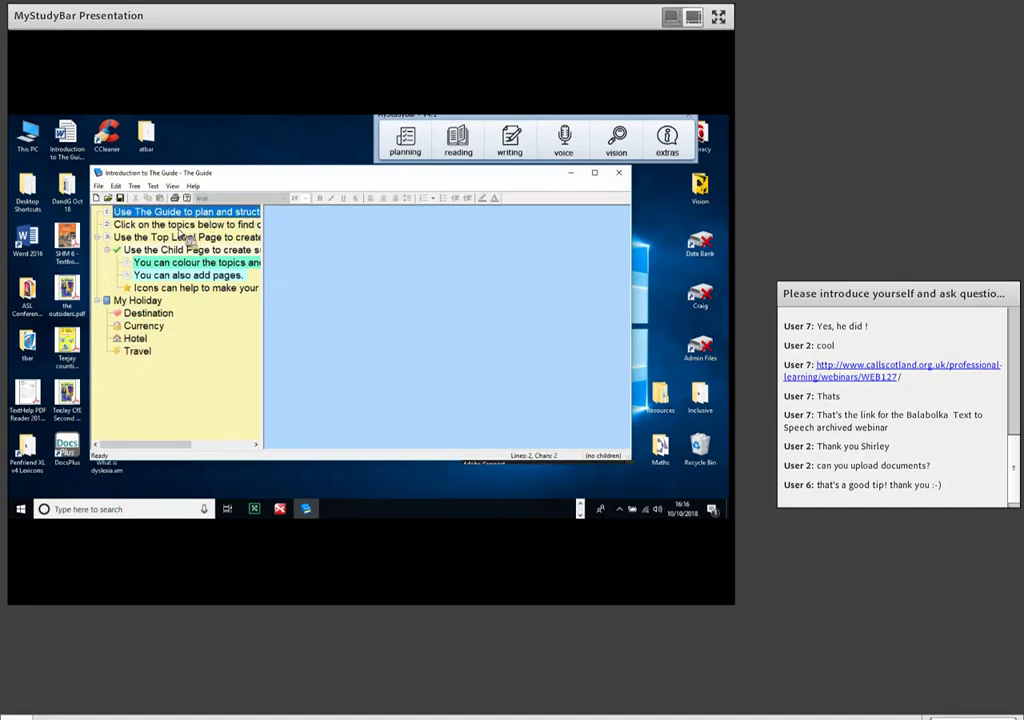
# Step: Export the entire outline to the Desktop as "Introduction to The Guide.rtf" in Rich Text Format, replacing the existing file
pyautogui.click(98, 186)
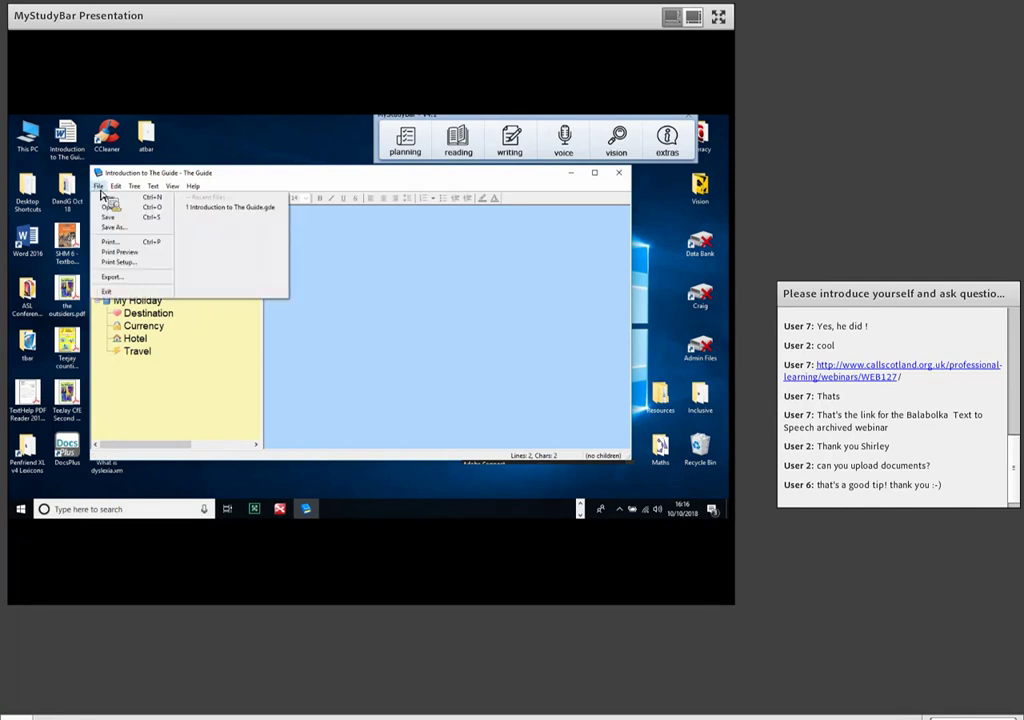
pyautogui.click(113, 280)
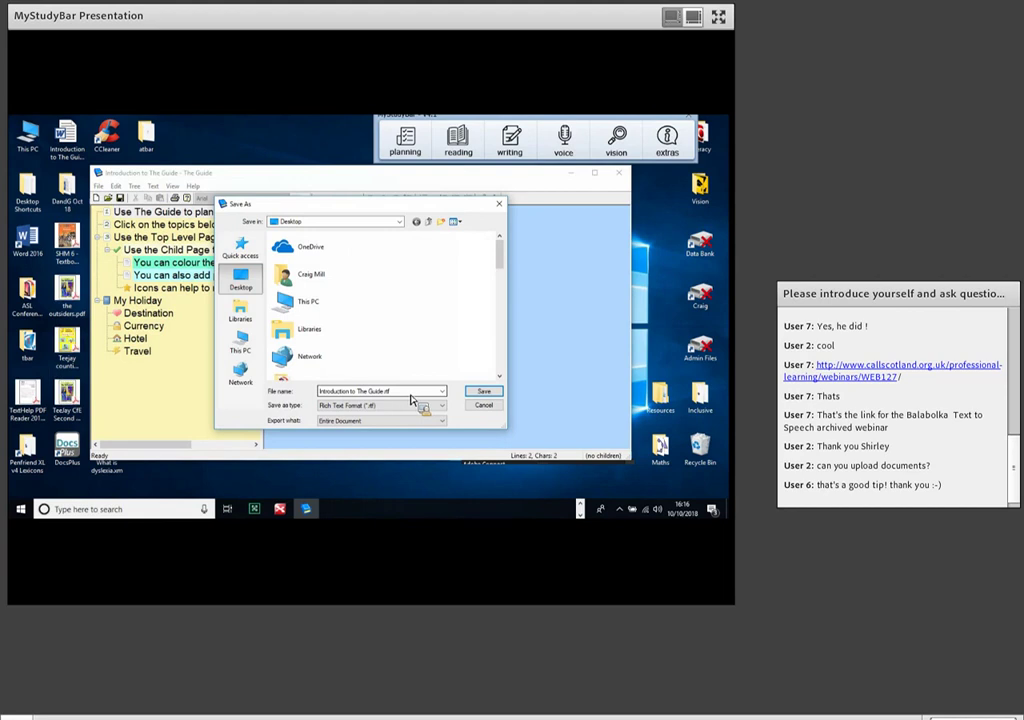
pyautogui.click(473, 395)
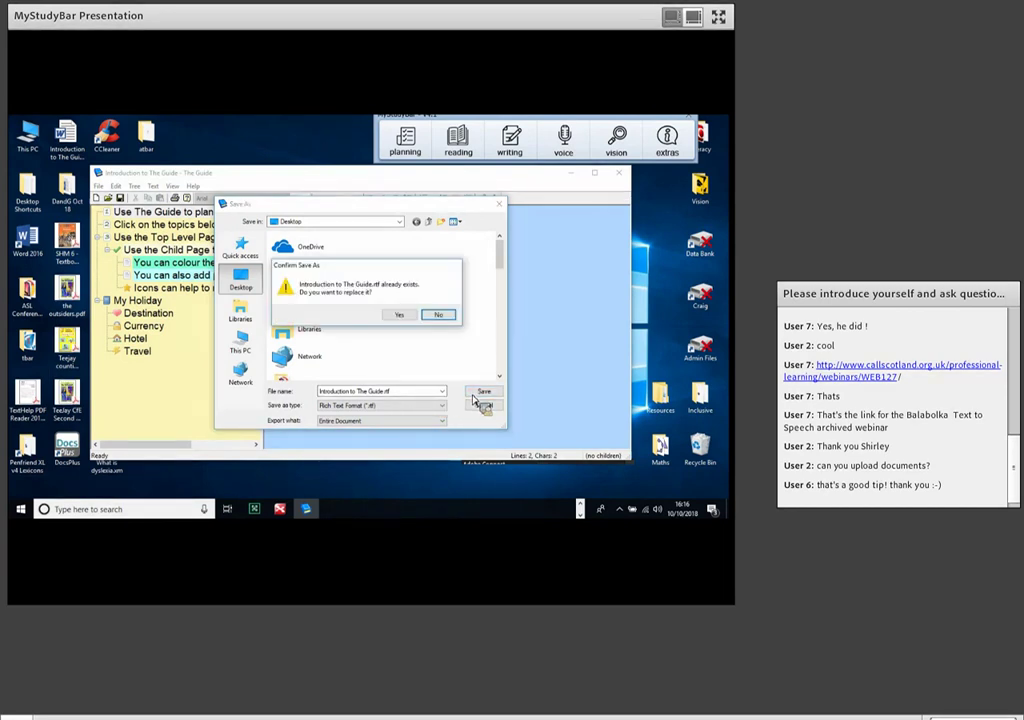
pyautogui.click(403, 316)
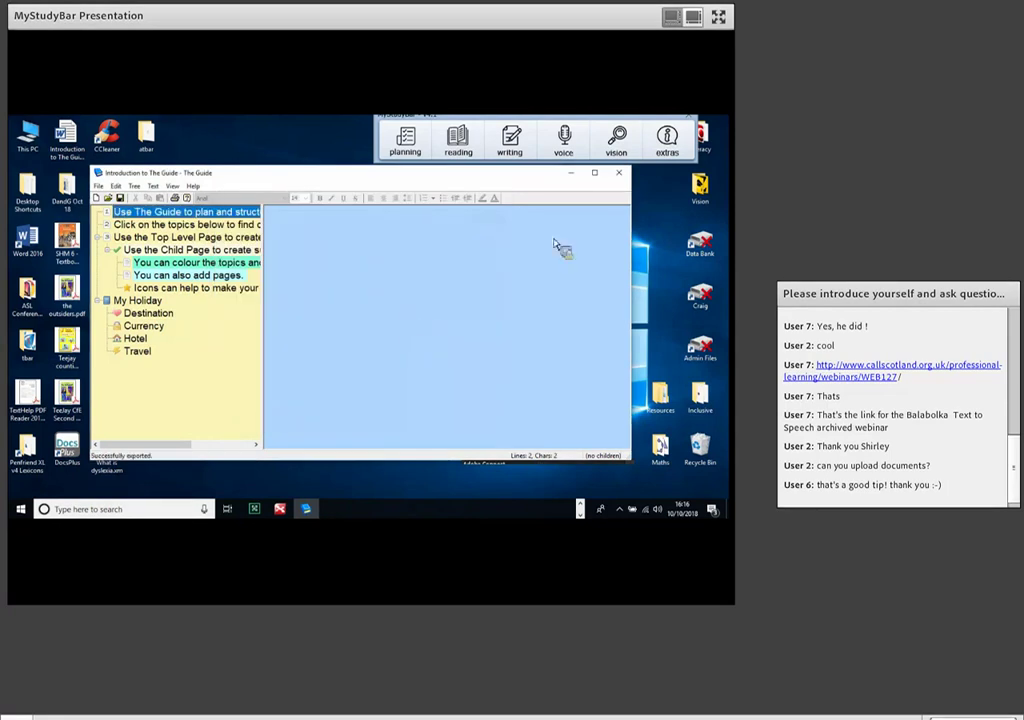
# Step: Close The Guide, place the exported Introduction to The Guide file in the open desktop area and open it in Word
pyautogui.click(618, 173)
pyautogui.moveTo(66, 138); pyautogui.dragTo(272, 245)
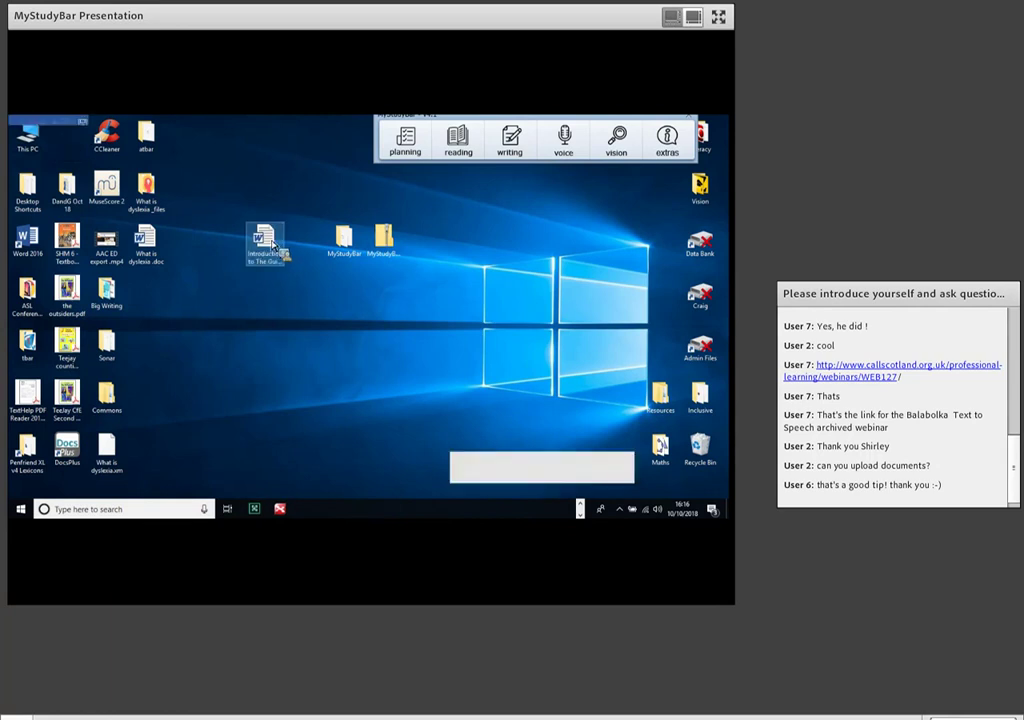
pyautogui.doubleClick(272, 245)
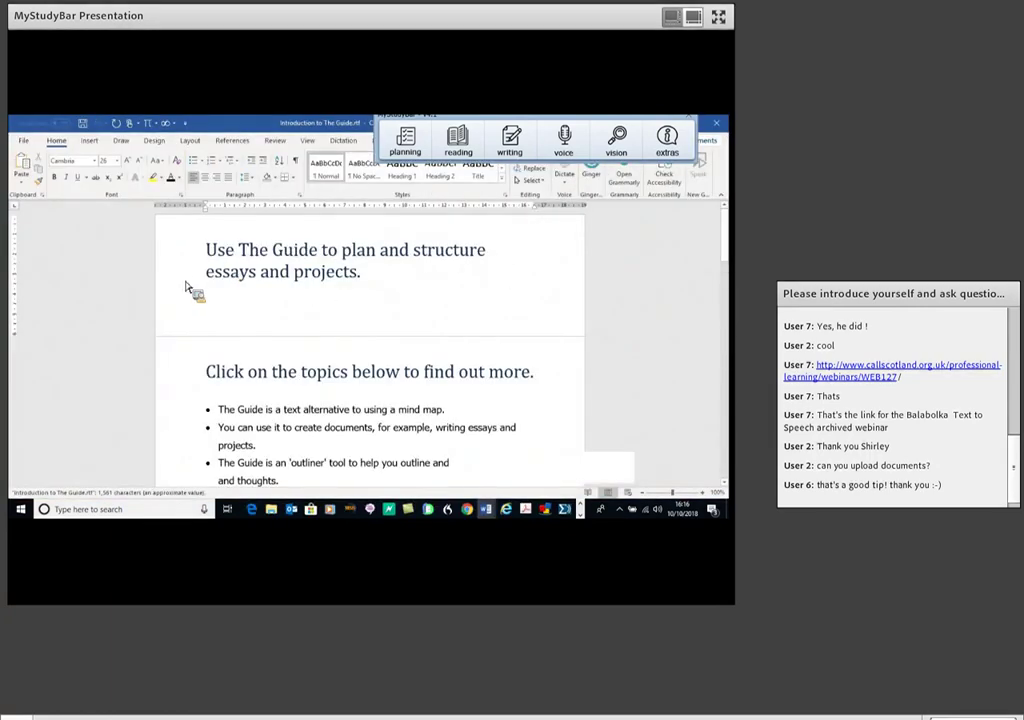
# Step: Look through the exported document from the usage tips to the My Holiday sections, and close it
pyautogui.scroll(-6, 186, 288)
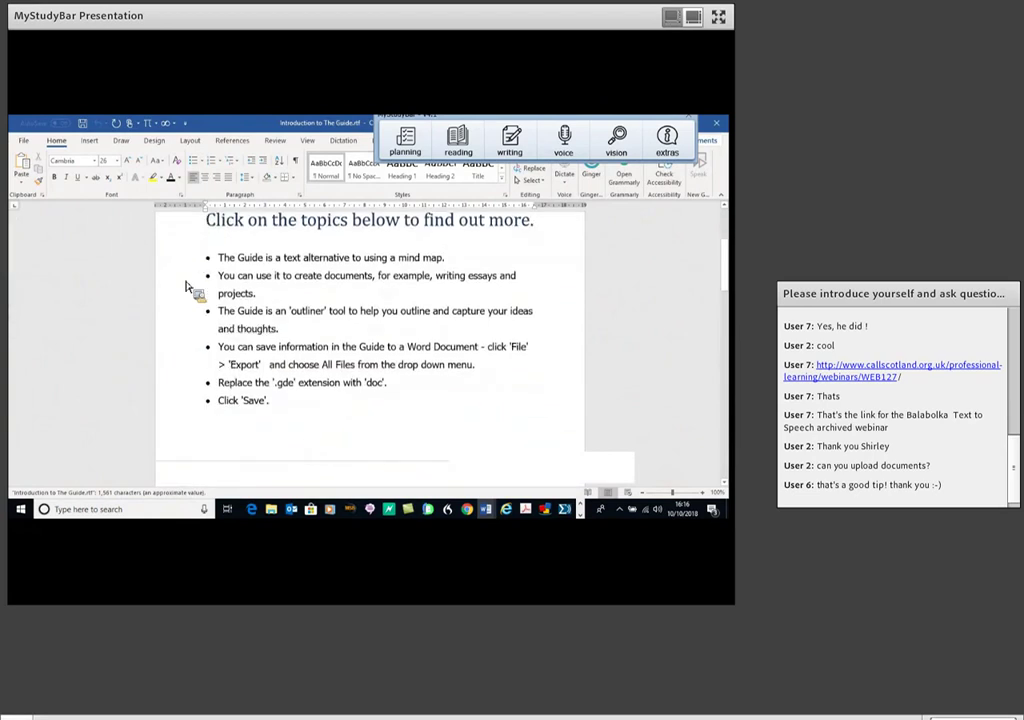
pyautogui.scroll(-1, 195, 290)
pyautogui.click(237, 294)
pyautogui.scroll(-1, 238, 302)
pyautogui.scroll(-1, 237, 300)
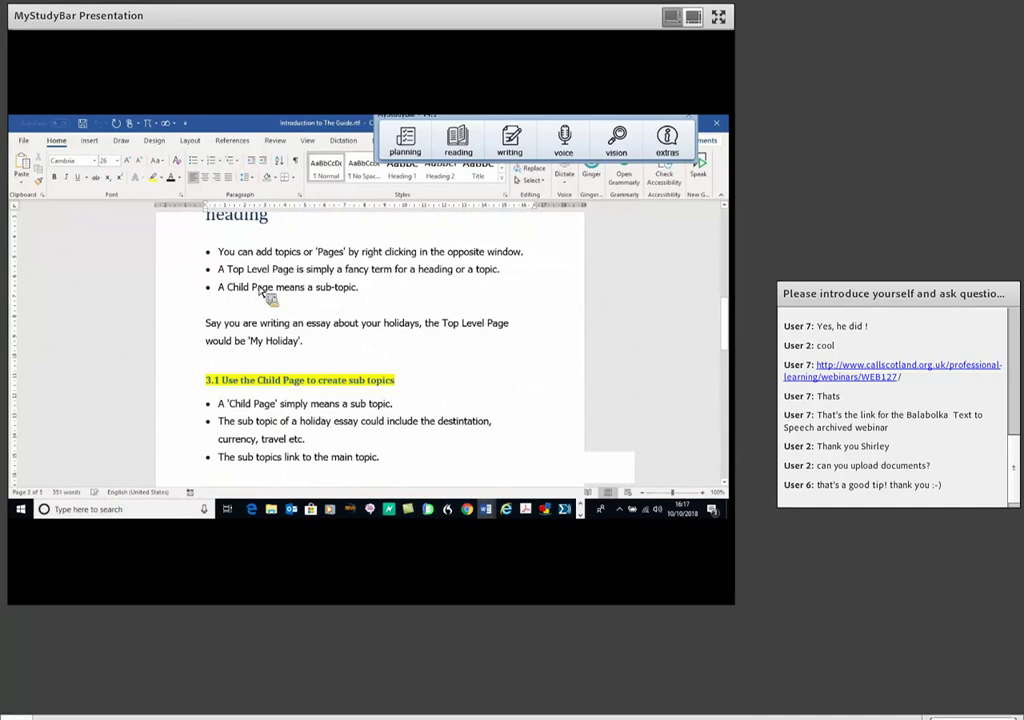
pyautogui.scroll(-3, 258, 290)
pyautogui.scroll(-3, 259, 290)
pyautogui.scroll(-9, 259, 290)
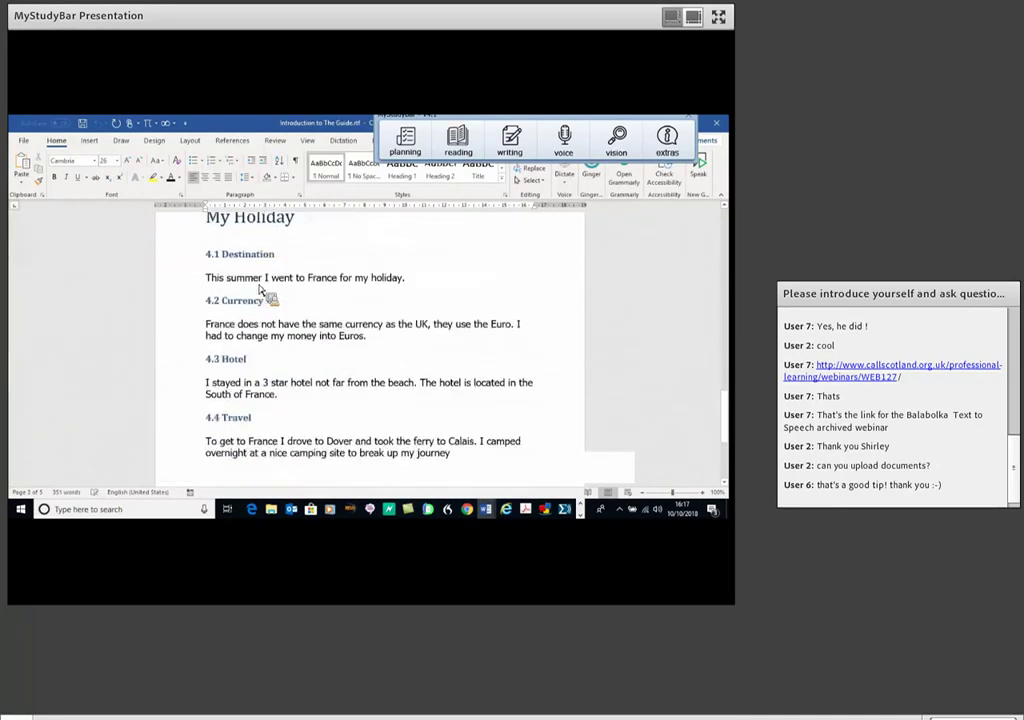
pyautogui.write('.')
pyautogui.scroll(-5, 259, 290)
pyautogui.scroll(5, 261, 290)
pyautogui.scroll(15, 261, 290)
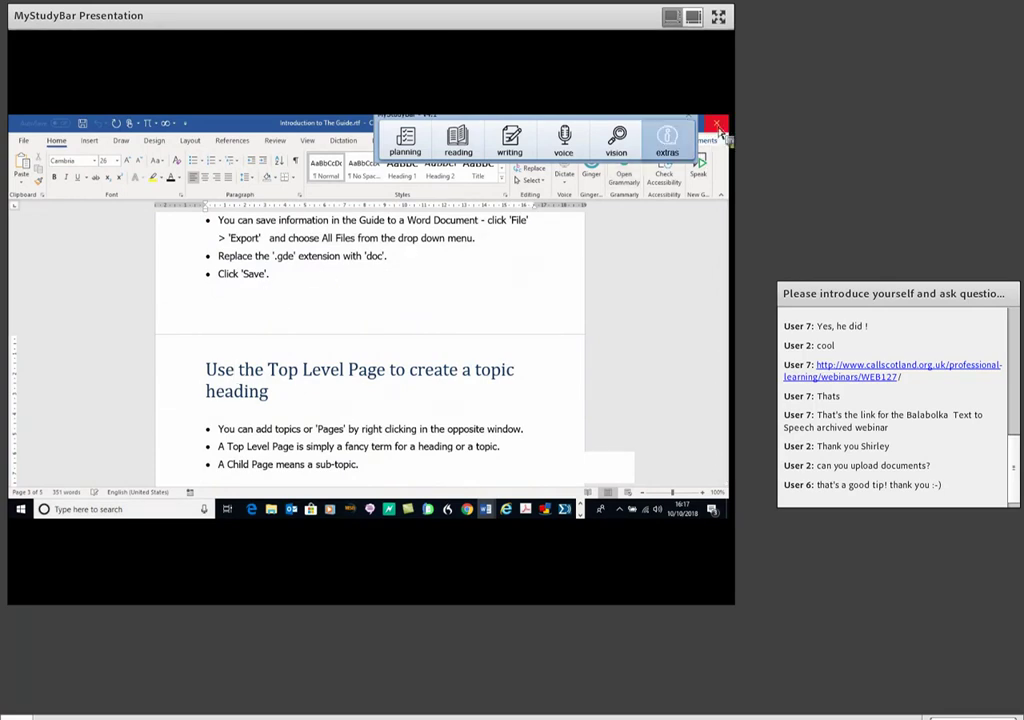
pyautogui.hotkey('alt', 'Tab')
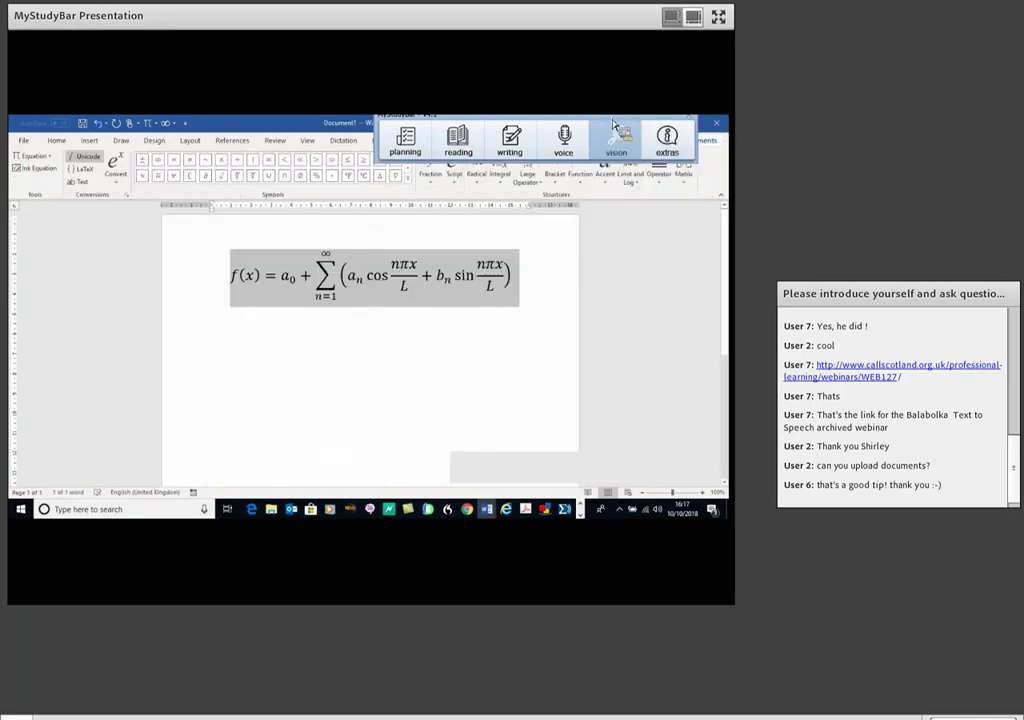
# Step: Minimise the Word document containing the equation and move the MyStudyBar toolbar to a clear area of the desktop
pyautogui.click(678, 123)
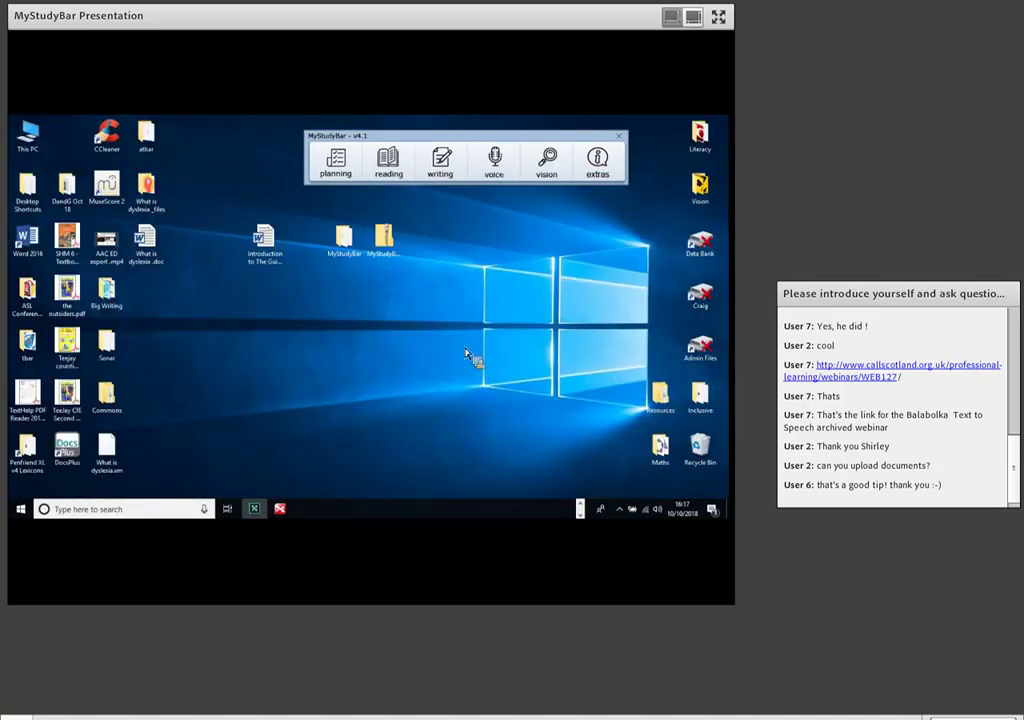
pyautogui.click(439, 162)
pyautogui.moveTo(426, 140); pyautogui.dragTo(391, 141)
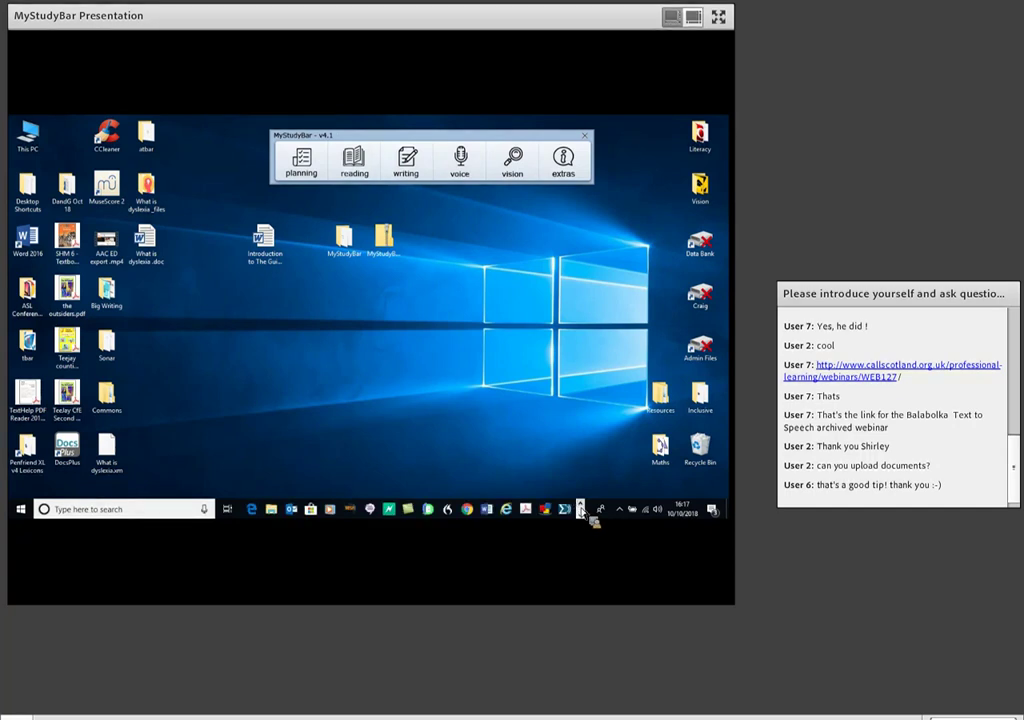
pyautogui.click(487, 509)
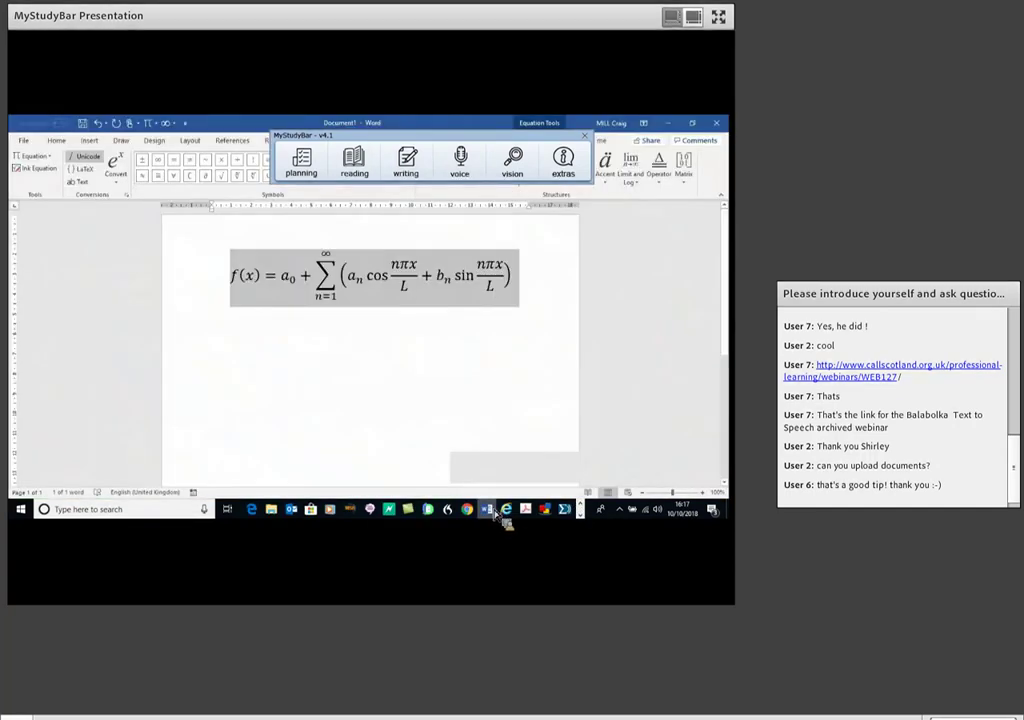
pyautogui.click(675, 124)
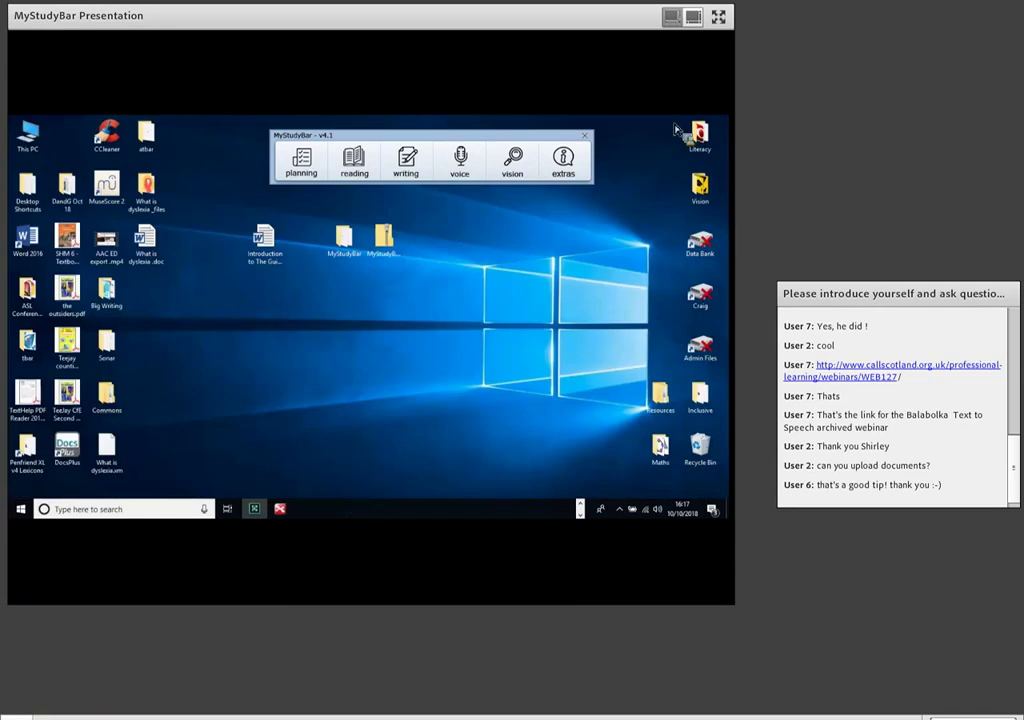
# Step: Switch to Chrome, show the BBC Bitesize Cell structure page and move the MyStudyBar toolbar away from its heading
pyautogui.click(580, 509)
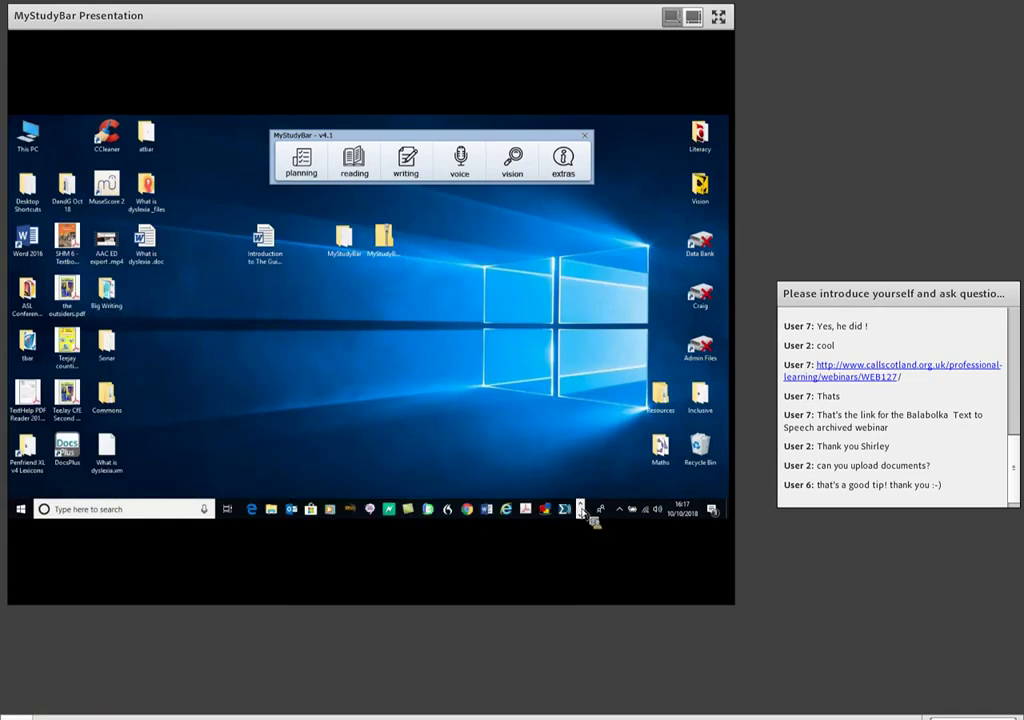
pyautogui.click(463, 511)
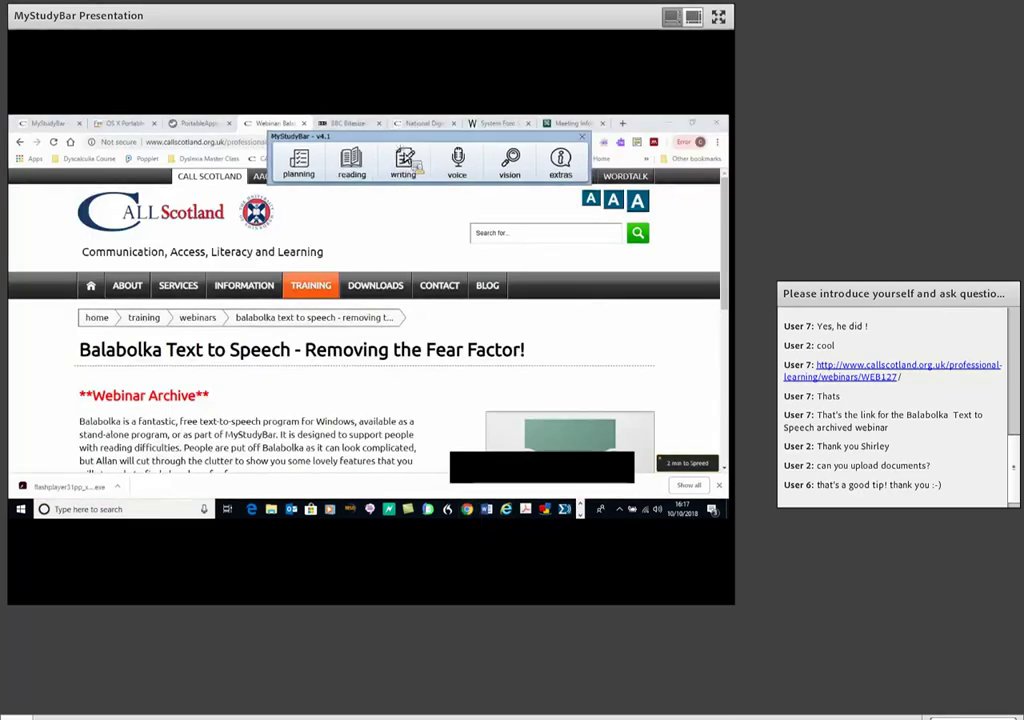
pyautogui.click(357, 127)
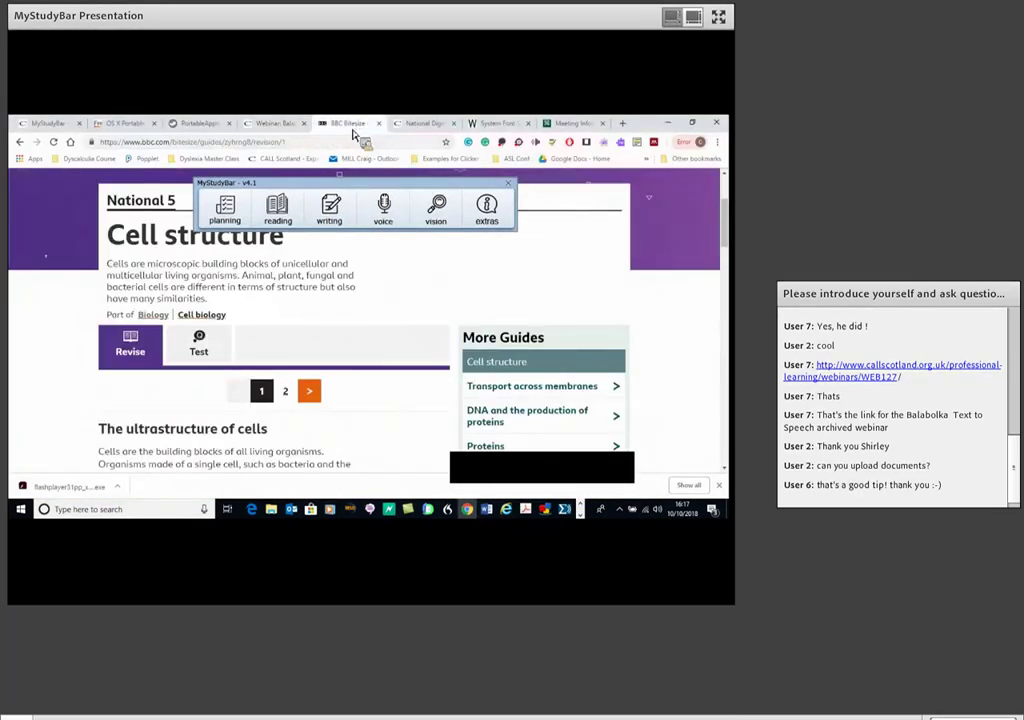
pyautogui.moveTo(315, 183); pyautogui.dragTo(419, 179)
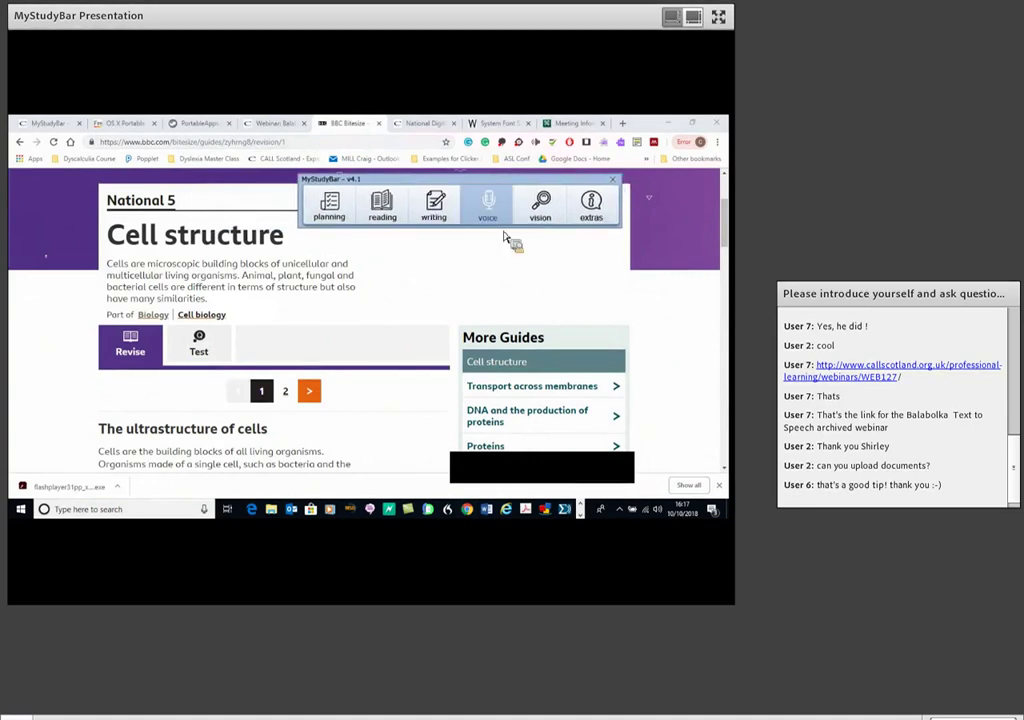
# Step: Start MyStudyBar's T-Bar screen masking tool over the text about the ultrastructure of cells
pyautogui.scroll(-3, 505, 236)
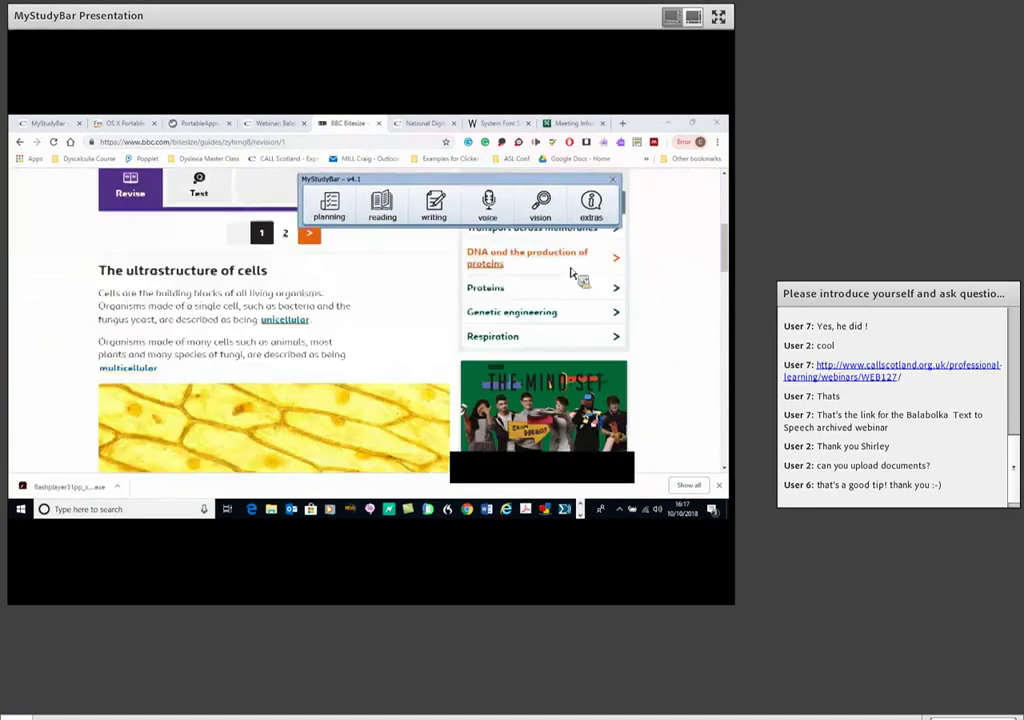
pyautogui.click(386, 214)
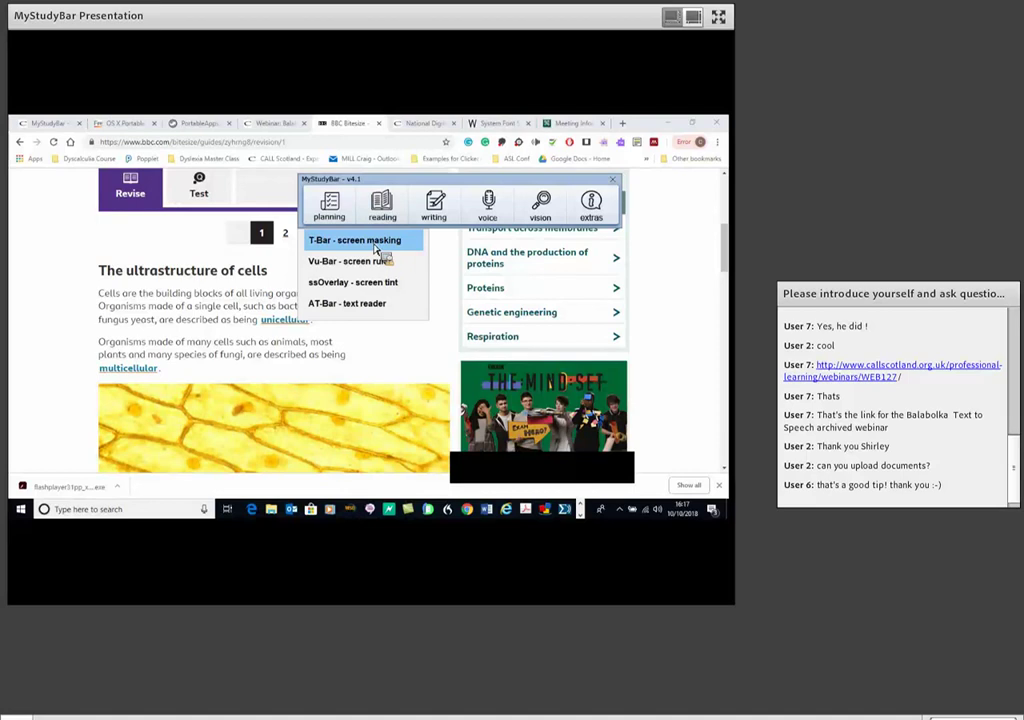
pyautogui.click(377, 247)
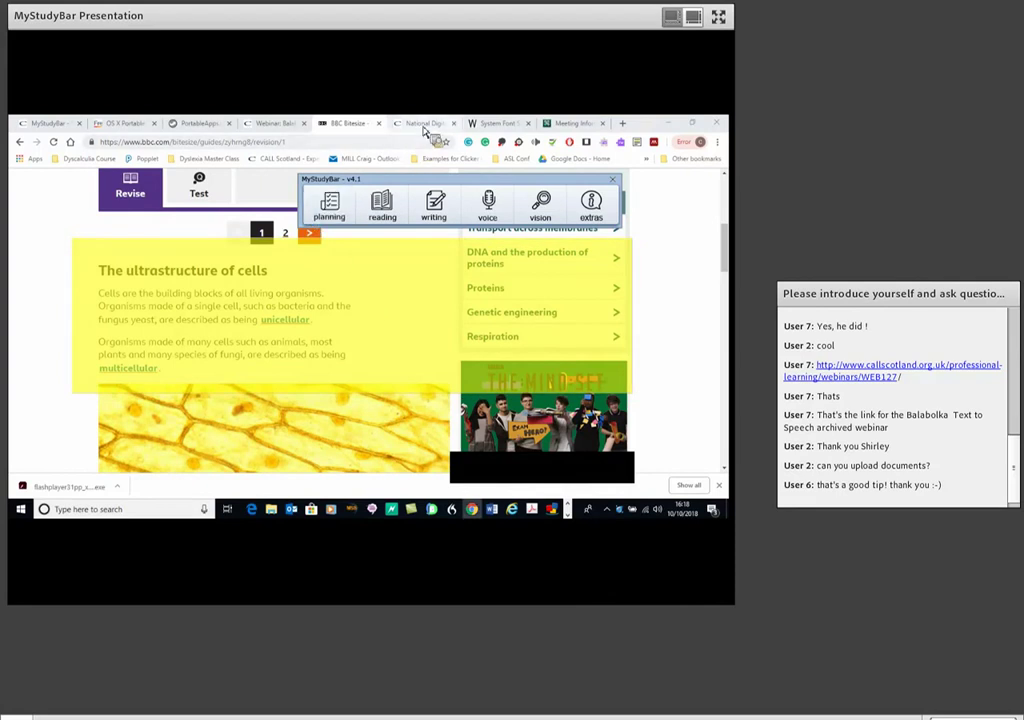
pyautogui.click(423, 126)
pyautogui.click(347, 124)
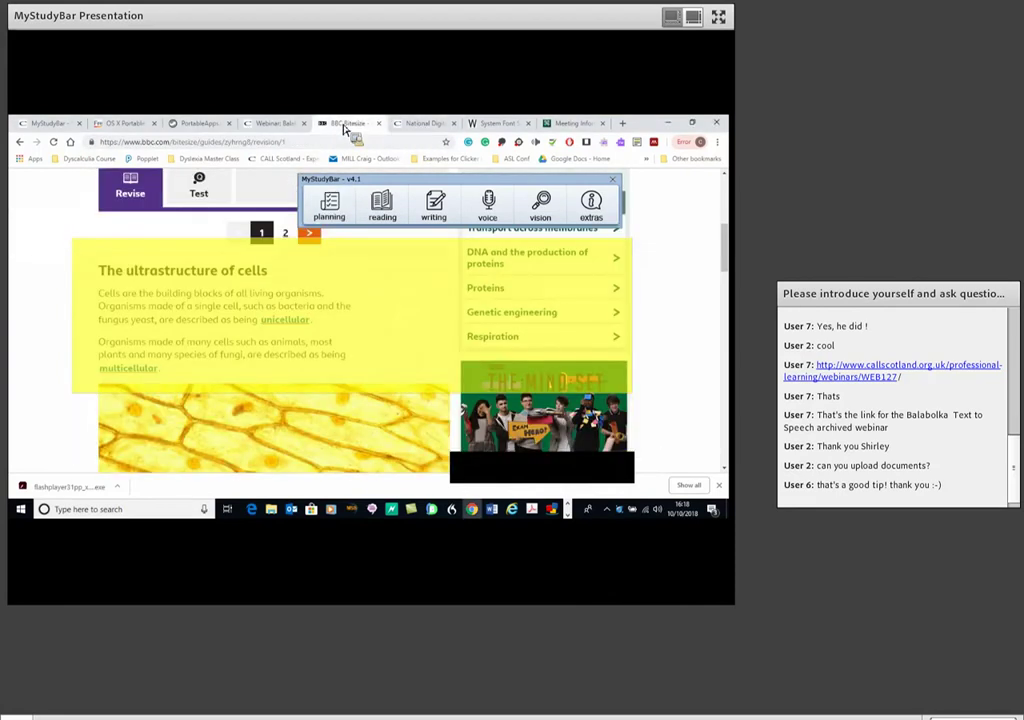
pyautogui.click(299, 129)
pyautogui.click(347, 130)
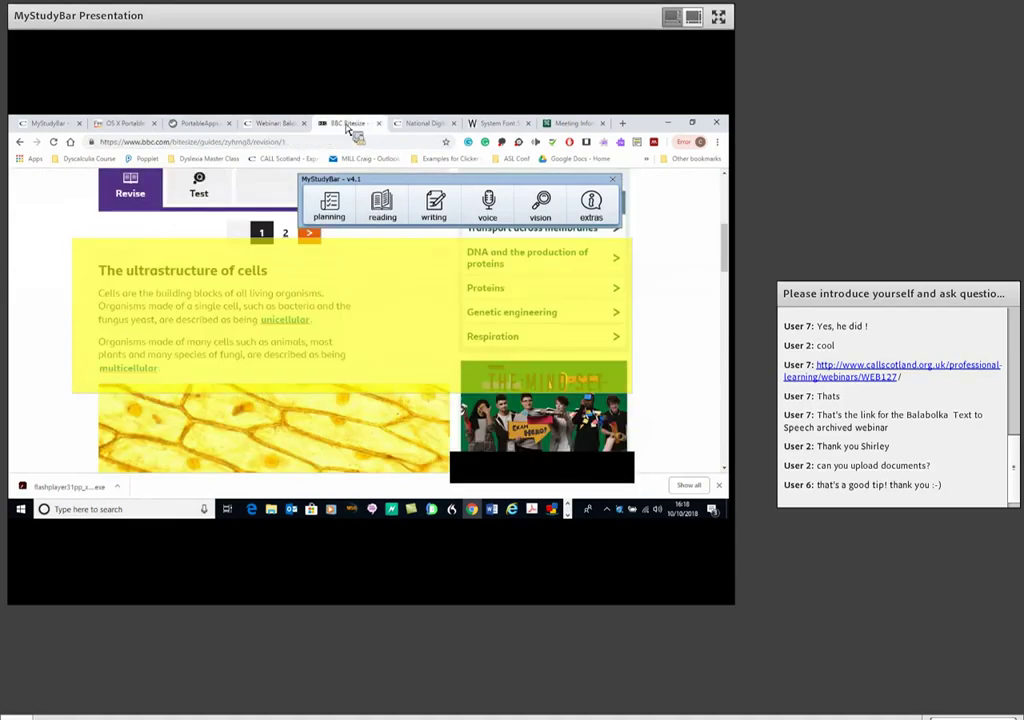
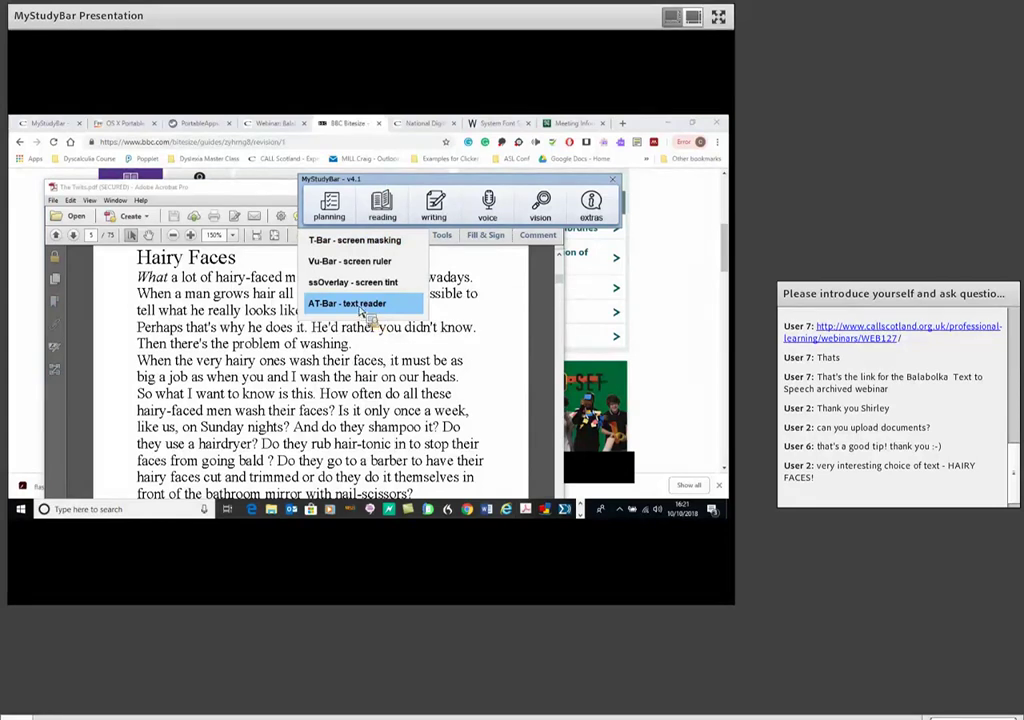
# Step: Start the AT-Bar text reader and turn off the red screen tint, keeping both toolbars clear of the Hairy Faces text
pyautogui.click(364, 313)
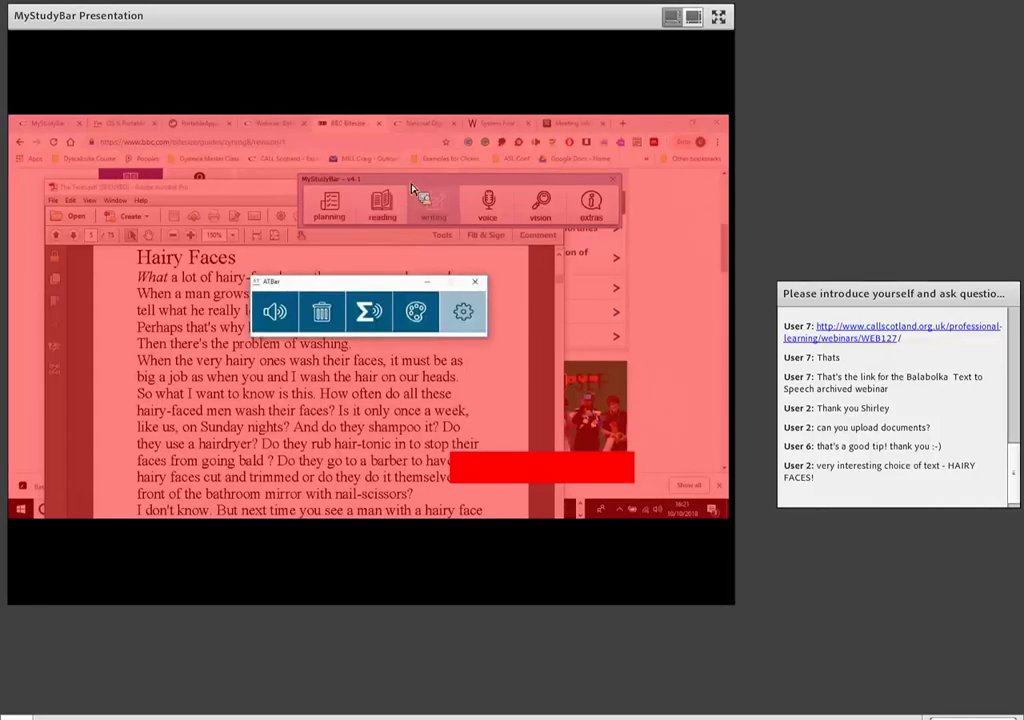
pyautogui.moveTo(396, 183); pyautogui.dragTo(715, 148)
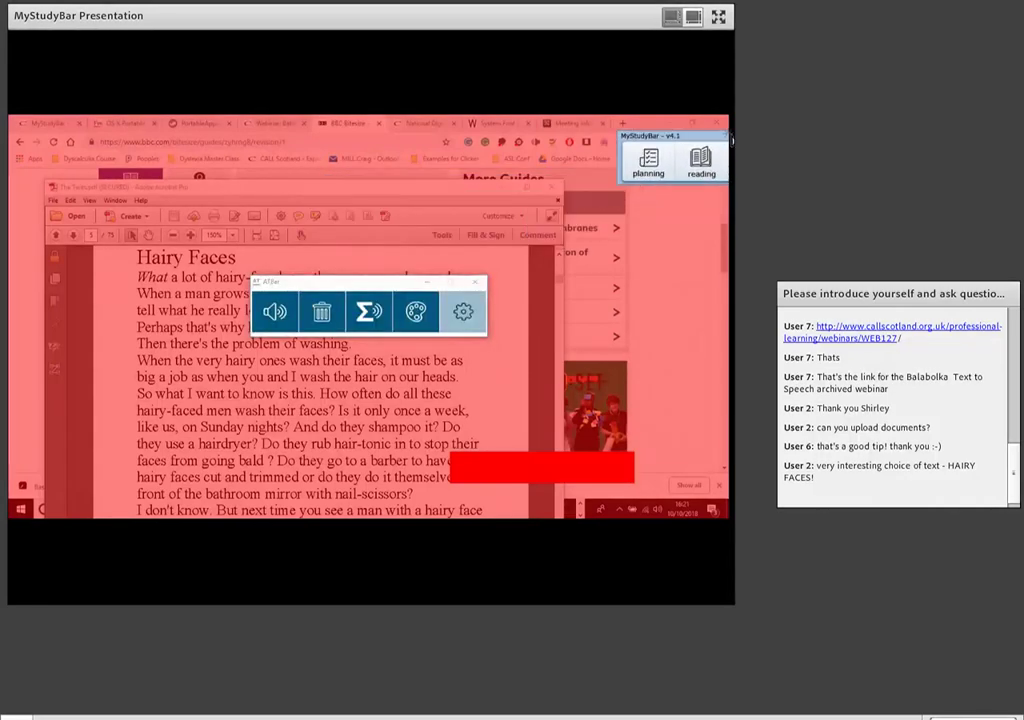
pyautogui.click(422, 316)
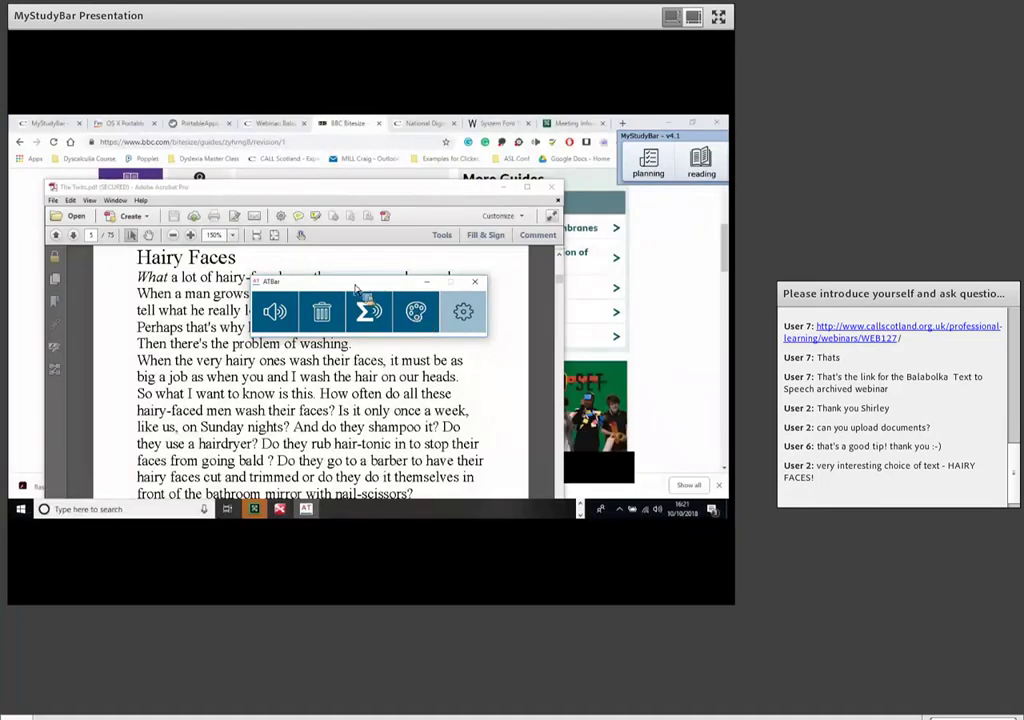
pyautogui.moveTo(356, 285); pyautogui.dragTo(398, 204)
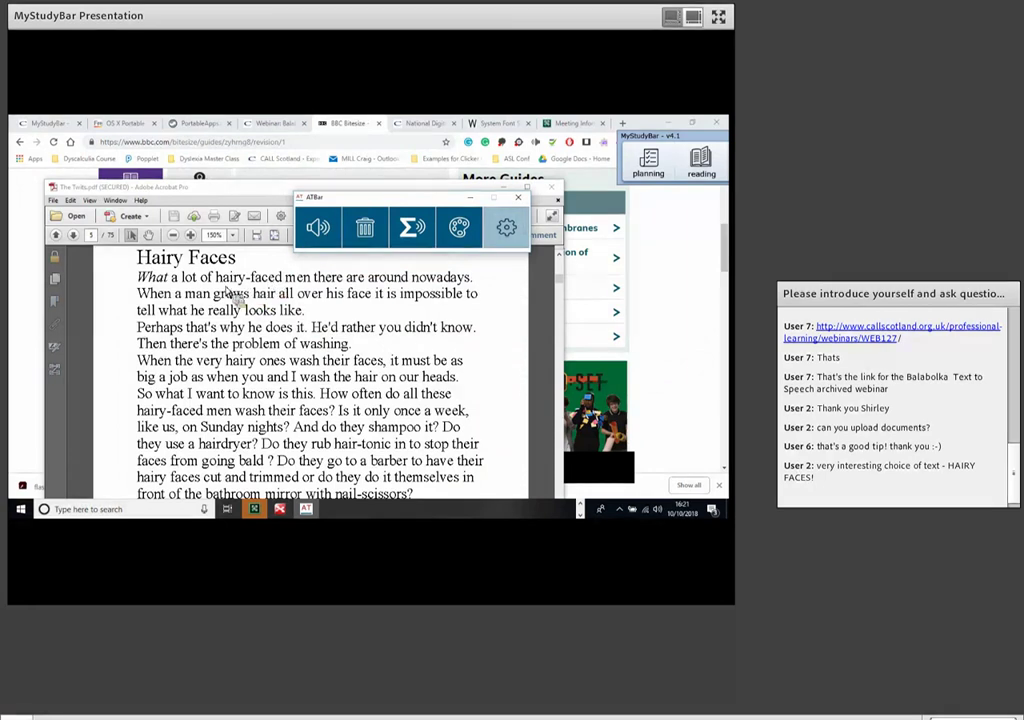
# Step: Have AT-Bar read aloud the passage from "What a lot of hairy-faced men" to "what he really looks like."
pyautogui.moveTo(139, 283); pyautogui.dragTo(274, 312)
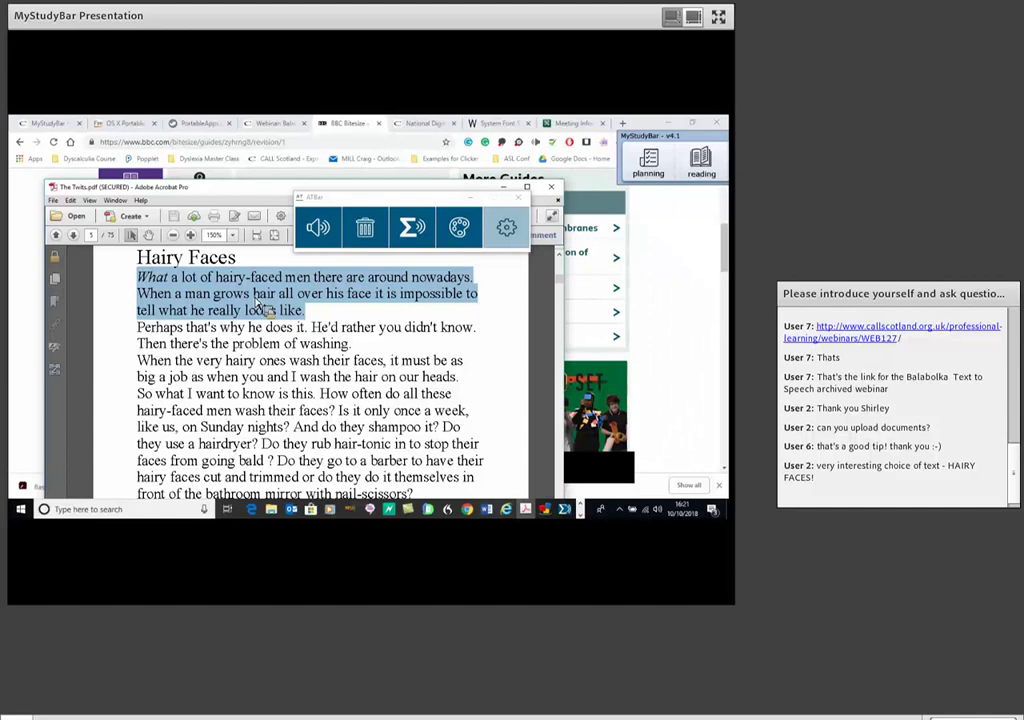
pyautogui.click(318, 230)
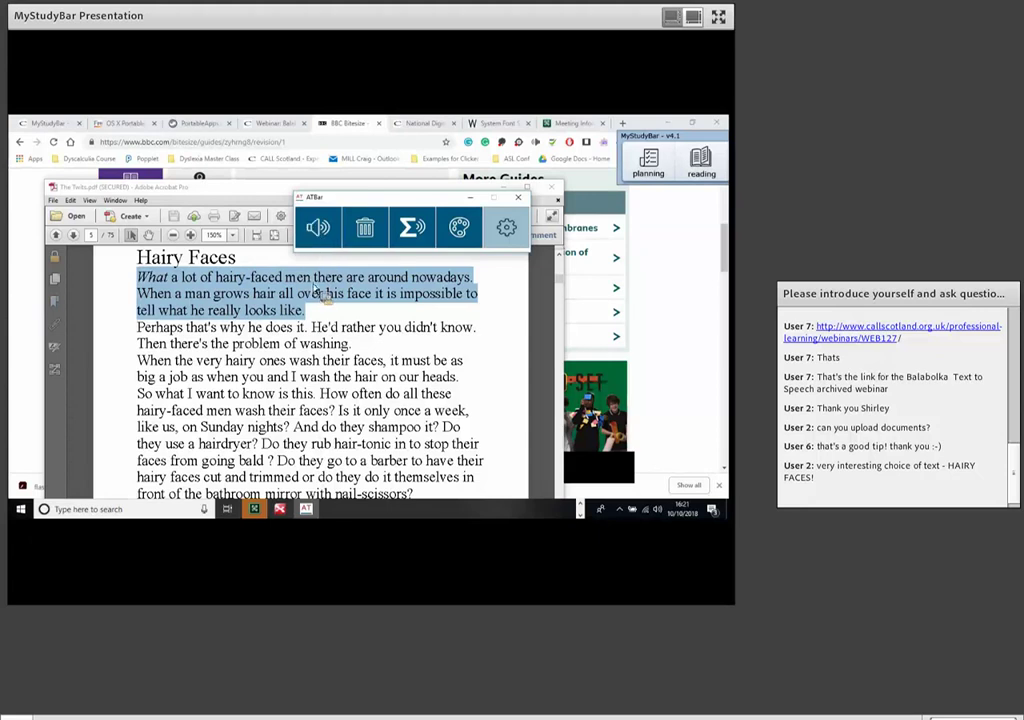
# Step: Have AT-Bar read aloud the passage from "Perhaps that's why he does it" to "the problem of washing."
pyautogui.click(354, 352)
pyautogui.moveTo(354, 352); pyautogui.dragTo(136, 327)
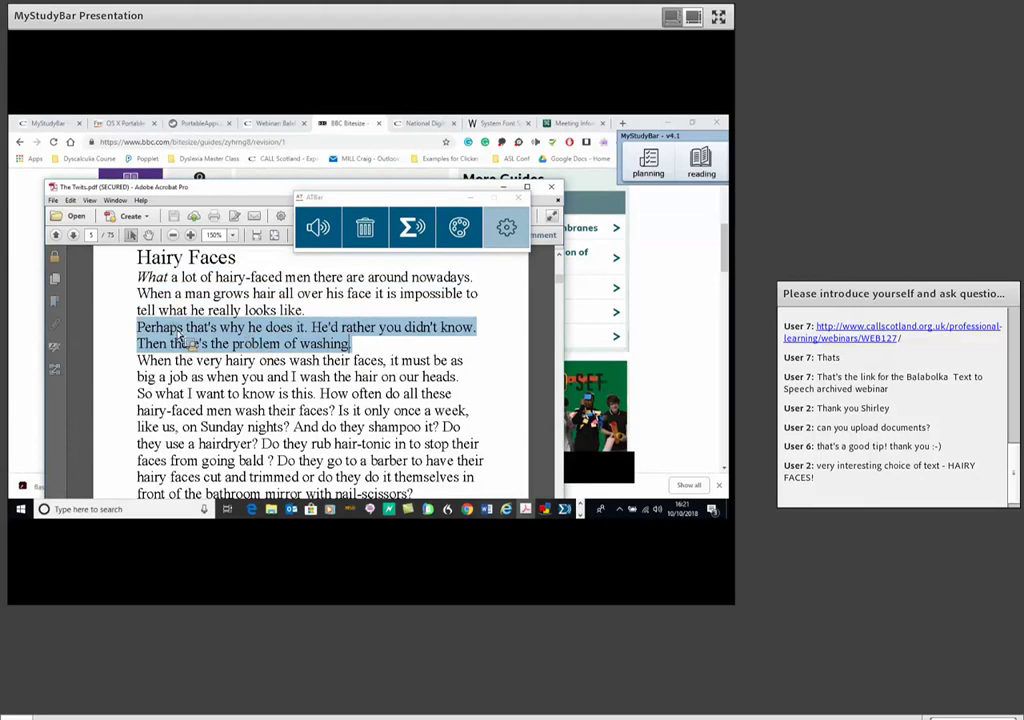
pyautogui.click(320, 230)
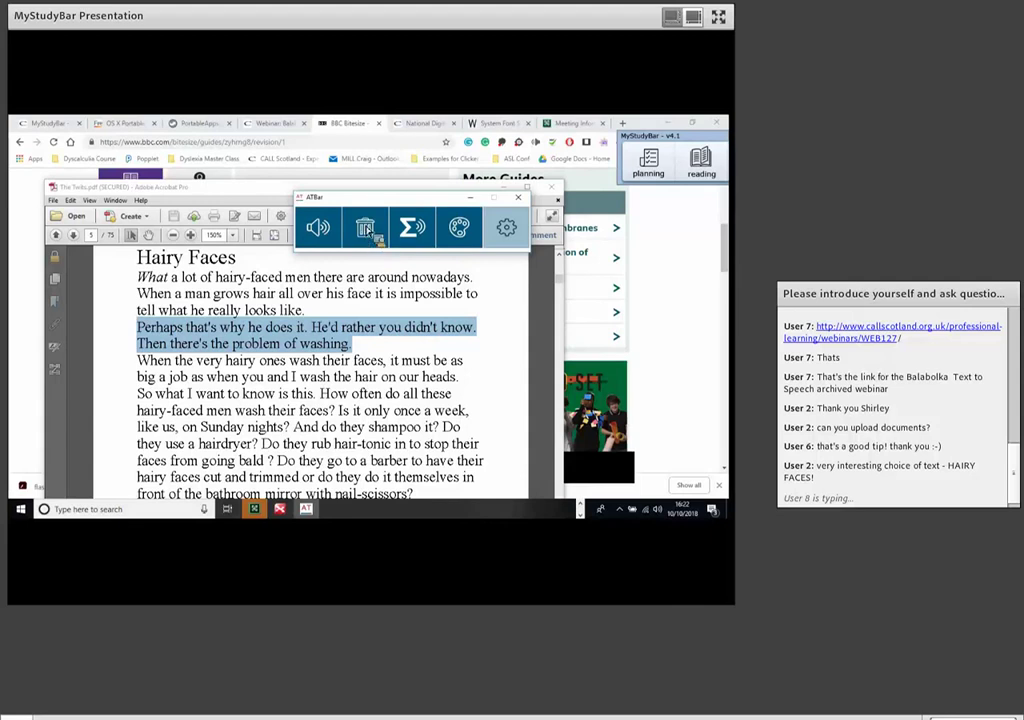
# Step: Reselect the passage from "Perhaps that's why he does it" to "the problem of washing" and have AT-Bar read it aloud again
pyautogui.click(332, 237)
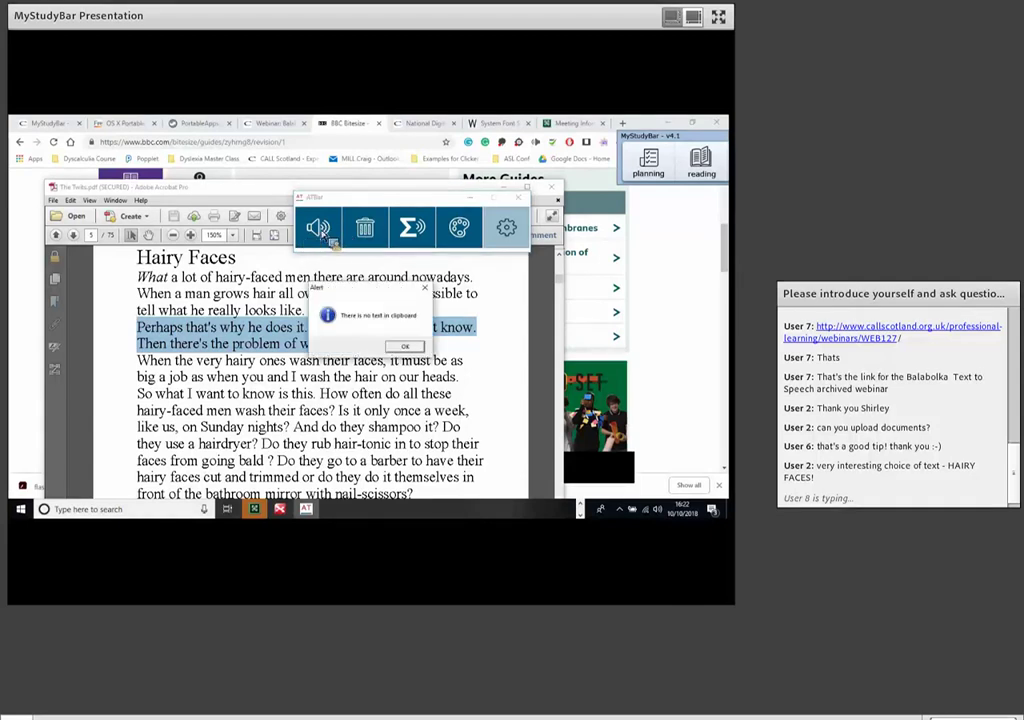
pyautogui.click(404, 346)
pyautogui.doubleClick(324, 343)
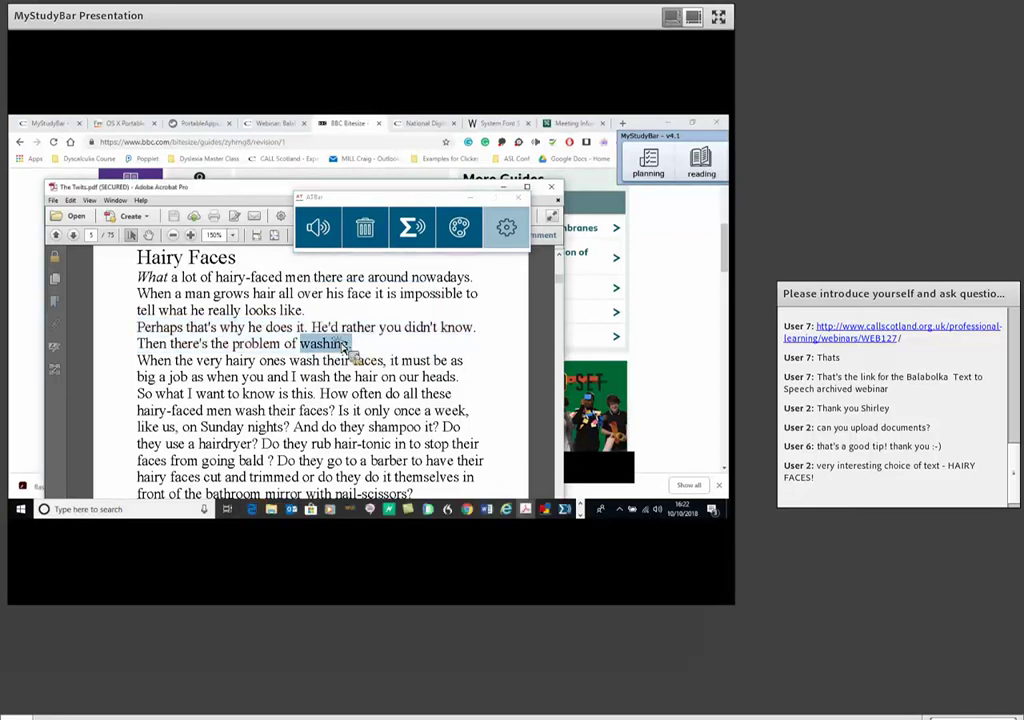
pyautogui.moveTo(138, 328); pyautogui.dragTo(357, 350)
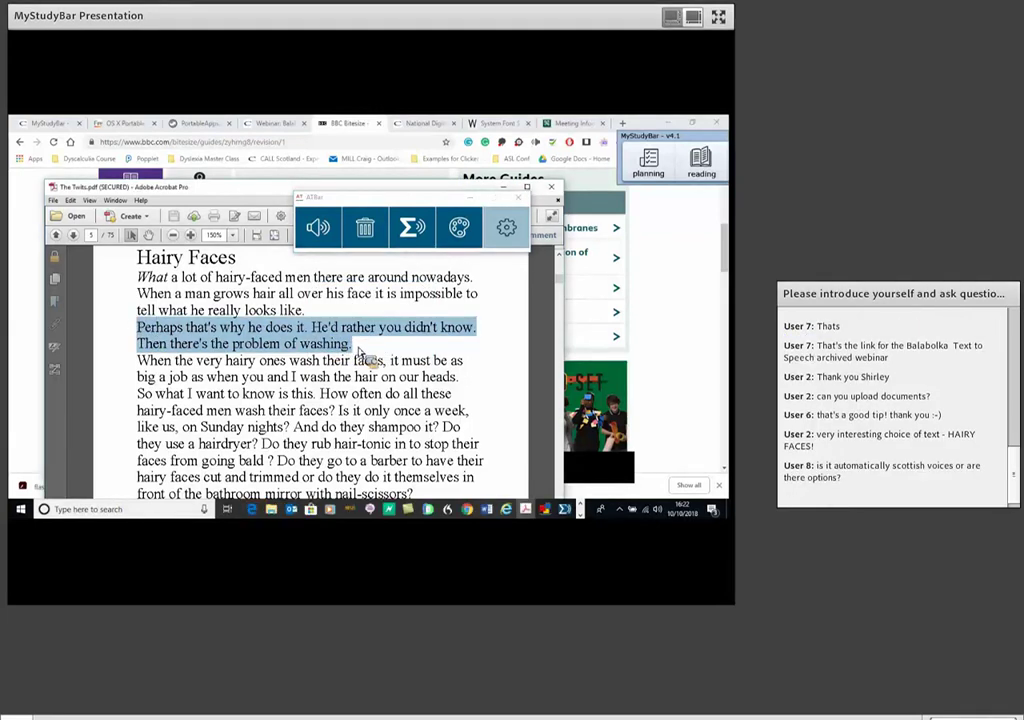
pyautogui.click(334, 231)
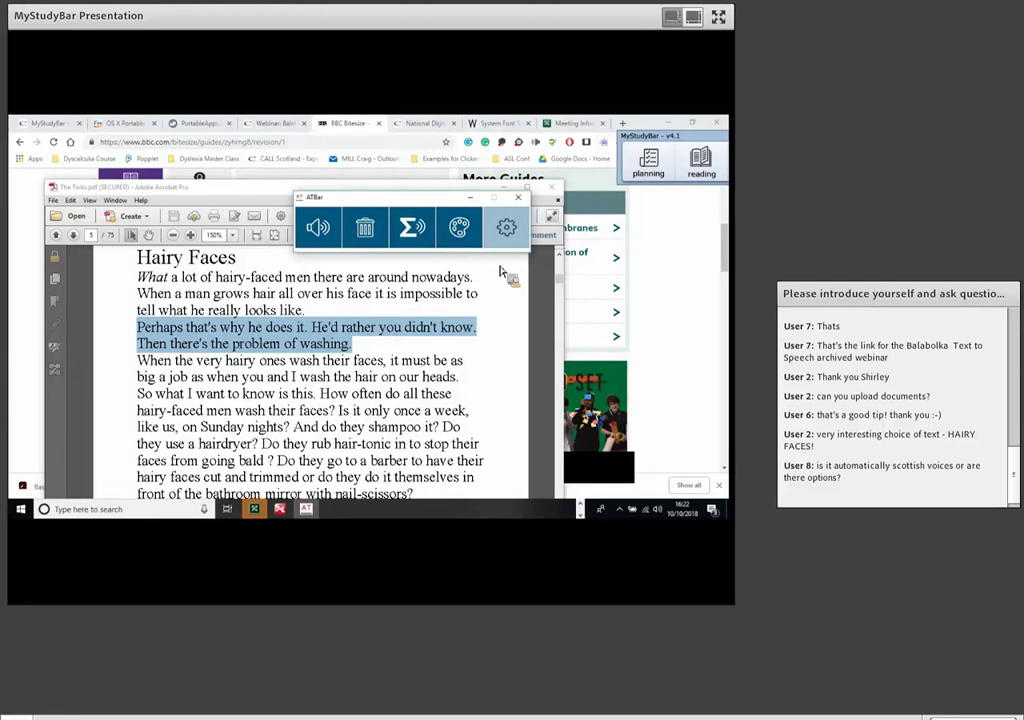
# Step: Look over AT-Bar's voice settings, turn on the reading window with each word highlighted, and save the settings
pyautogui.click(509, 230)
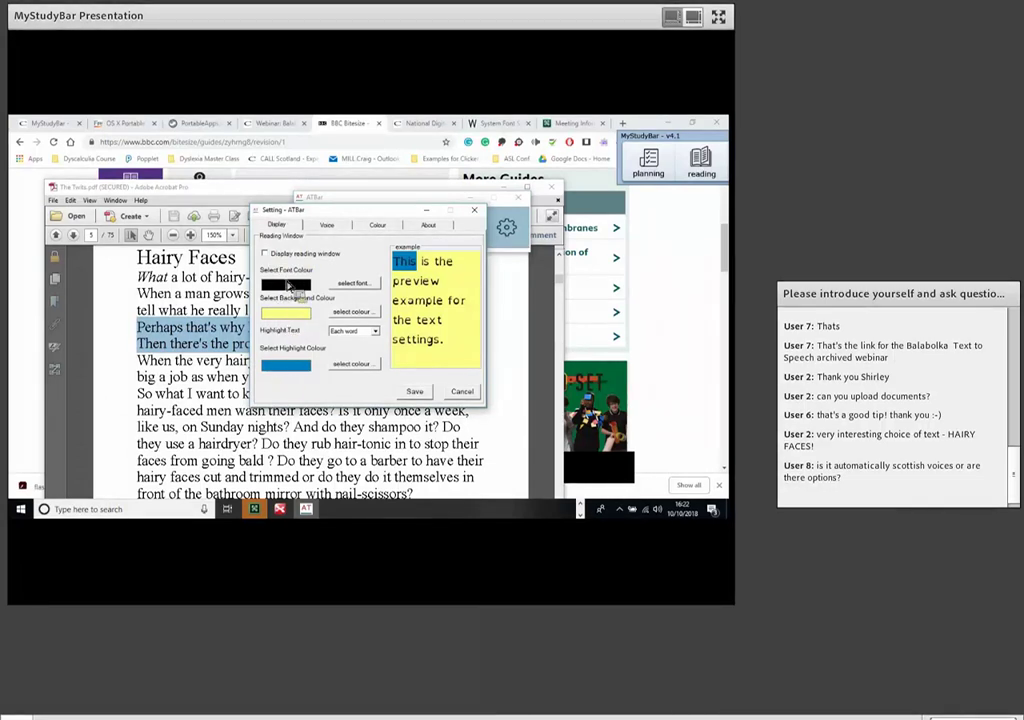
pyautogui.click(327, 226)
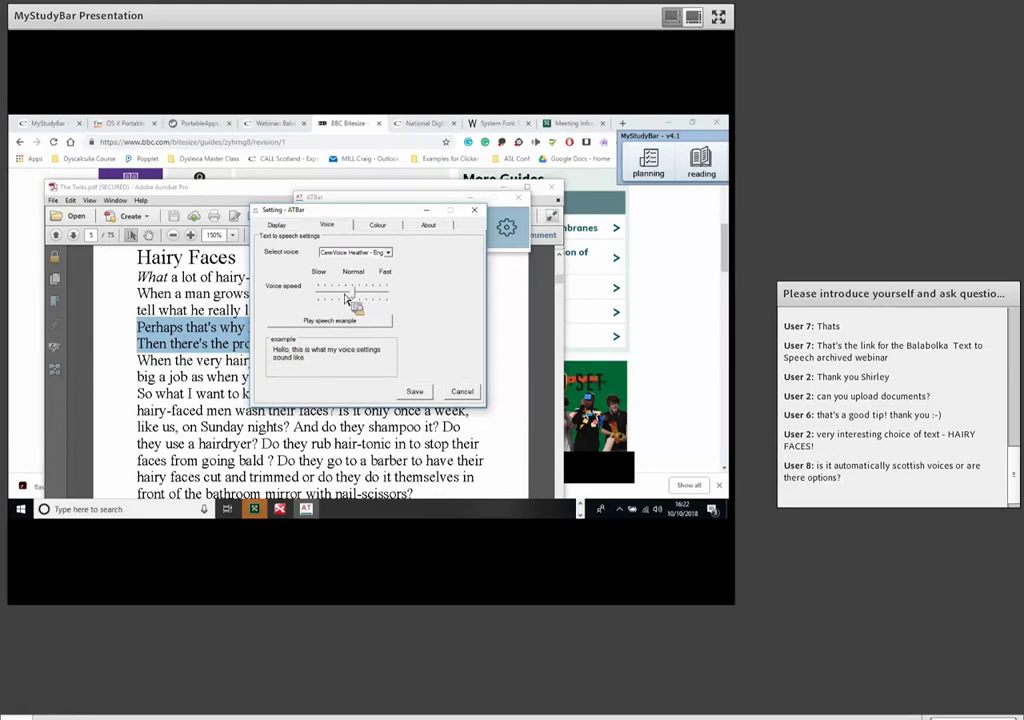
pyautogui.click(277, 225)
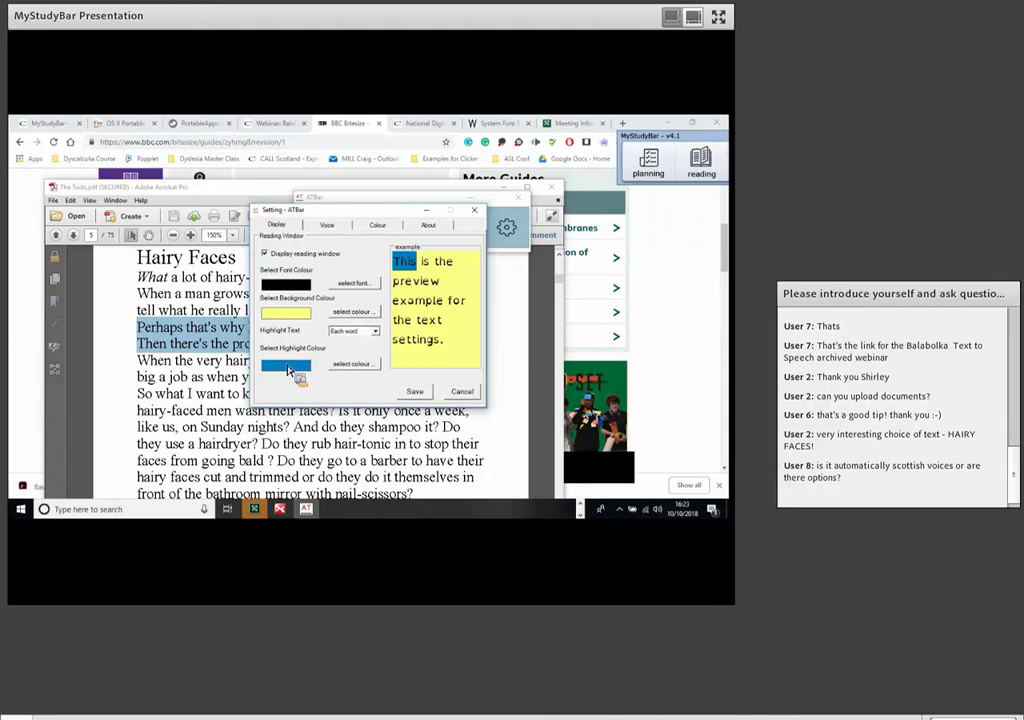
pyautogui.click(375, 331)
pyautogui.click(368, 342)
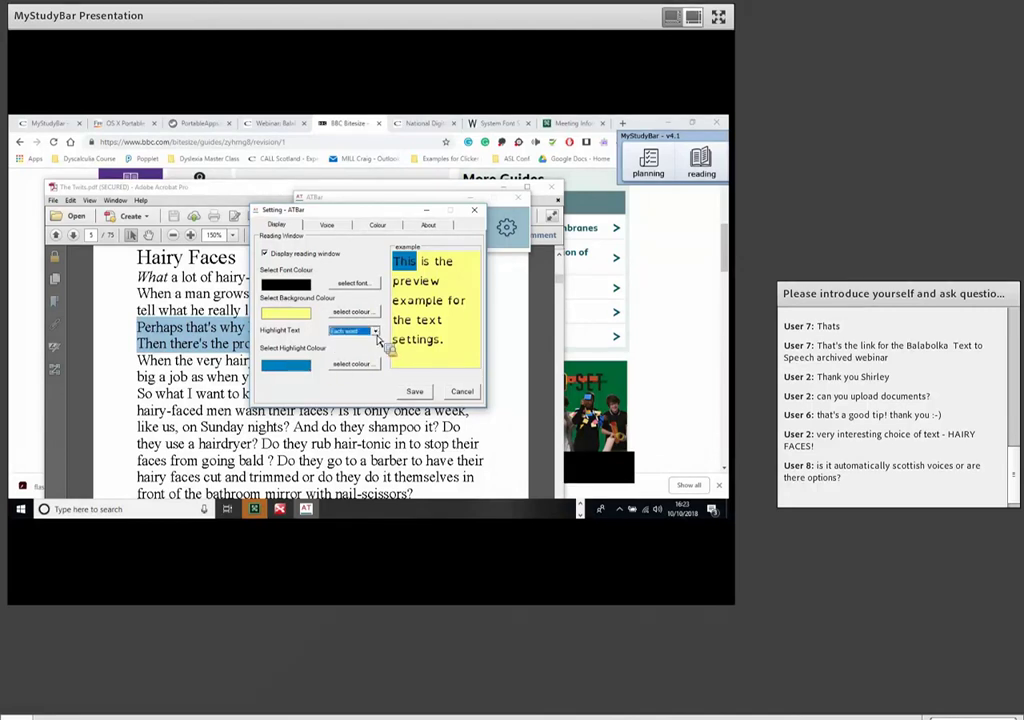
pyautogui.click(418, 392)
# Step: Play the selected passage in the reading window, then have the text from "When the very hairy ones" to "when you and" read aloud
pyautogui.click(318, 230)
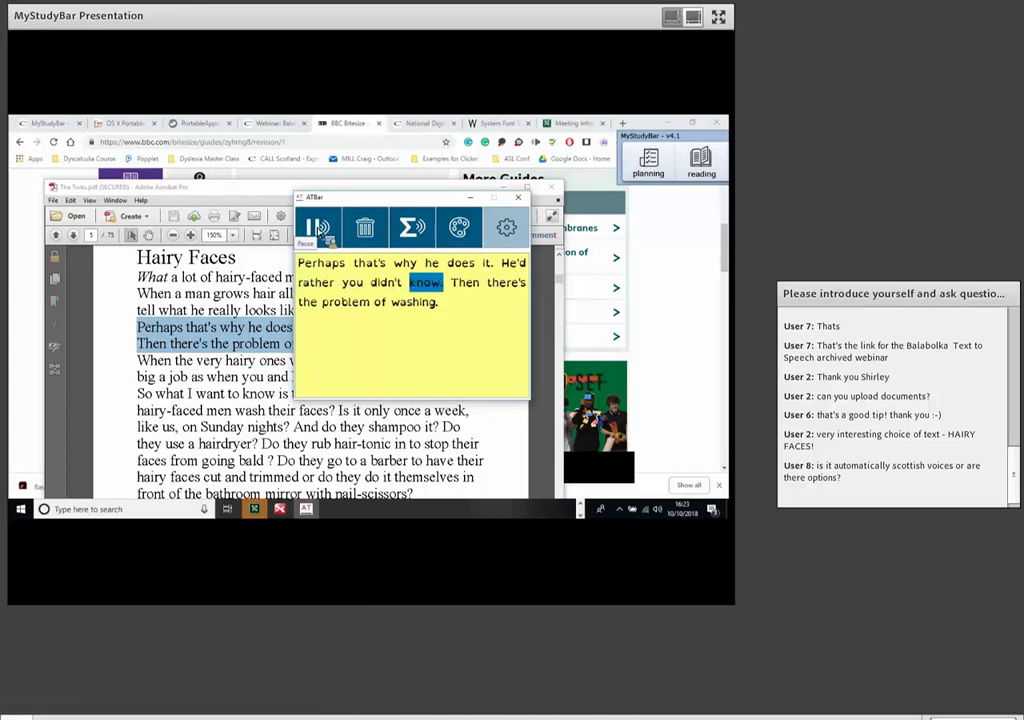
pyautogui.click(318, 230)
pyautogui.click(318, 229)
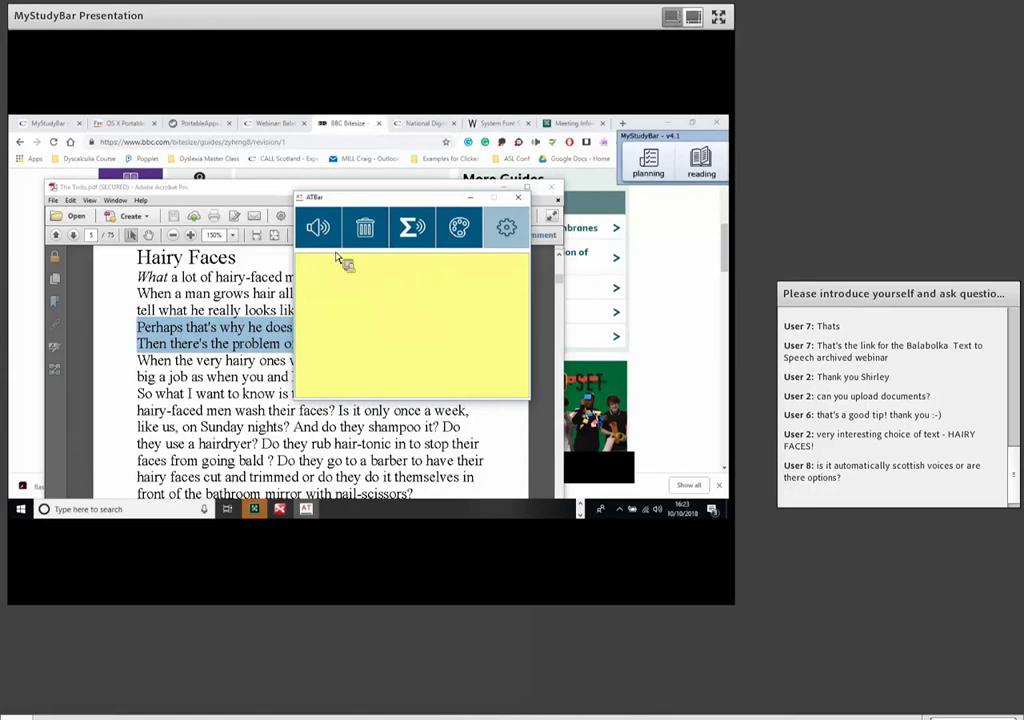
pyautogui.moveTo(138, 361); pyautogui.dragTo(278, 388)
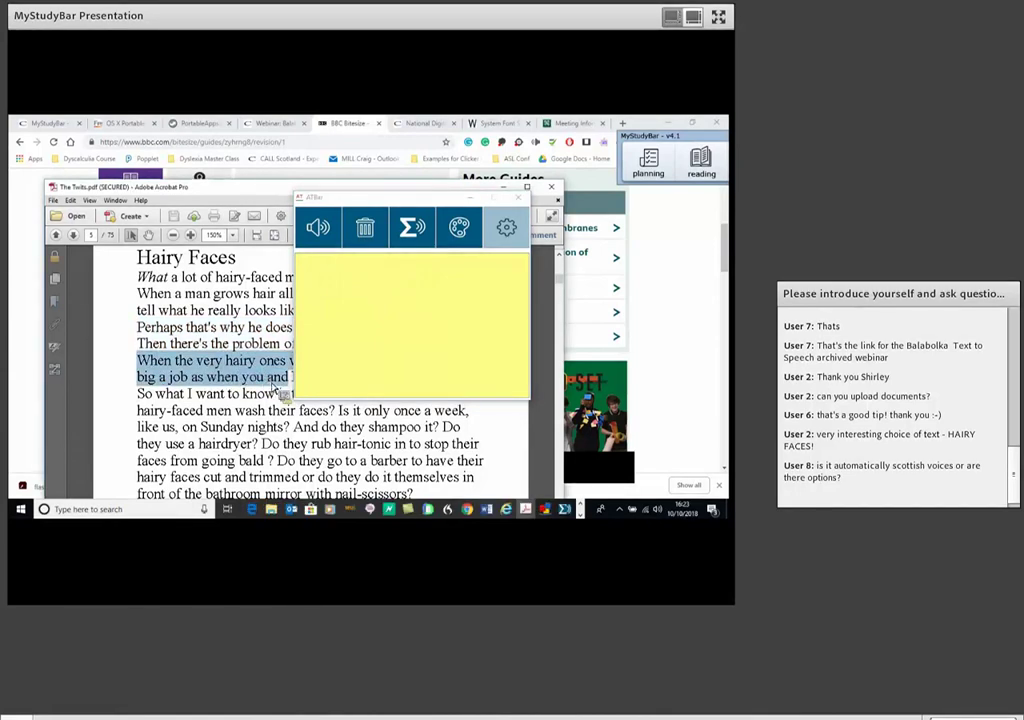
pyautogui.click(322, 232)
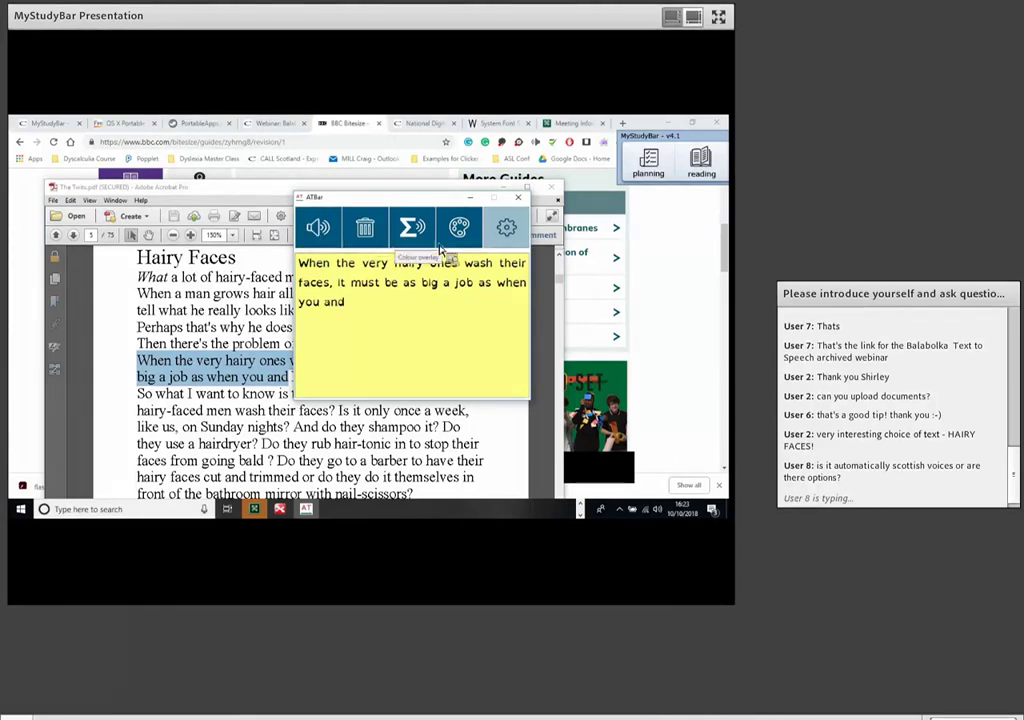
# Step: Keep red as AT-Bar's overlay colour, save the settings, and switch the colour overlay on and off again
pyautogui.click(507, 232)
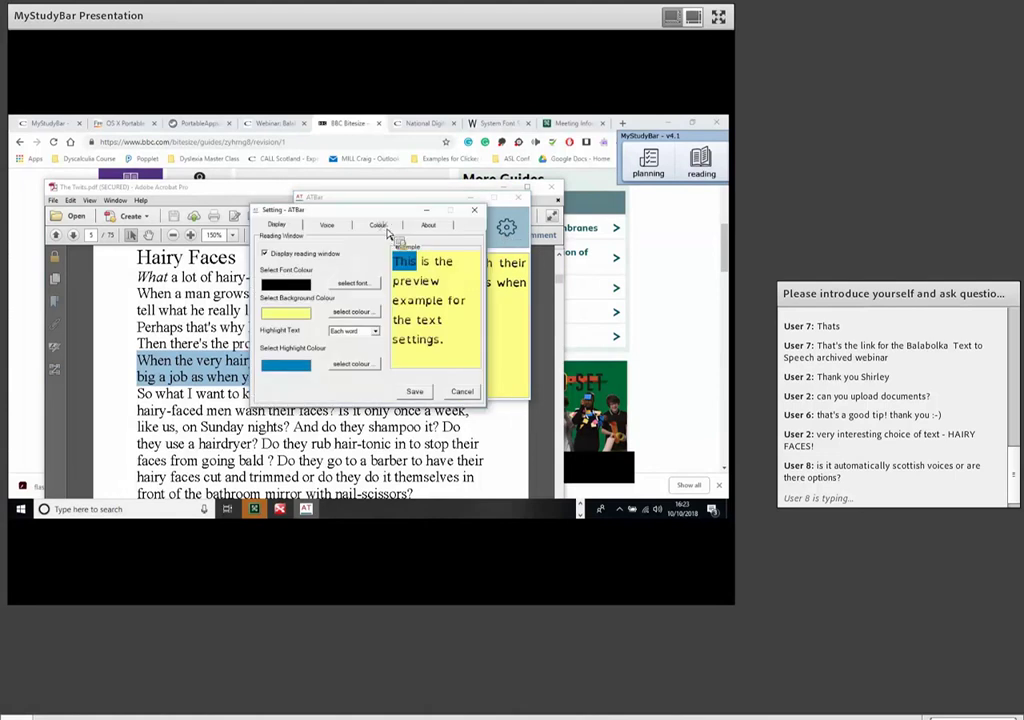
pyautogui.click(381, 227)
pyautogui.click(352, 275)
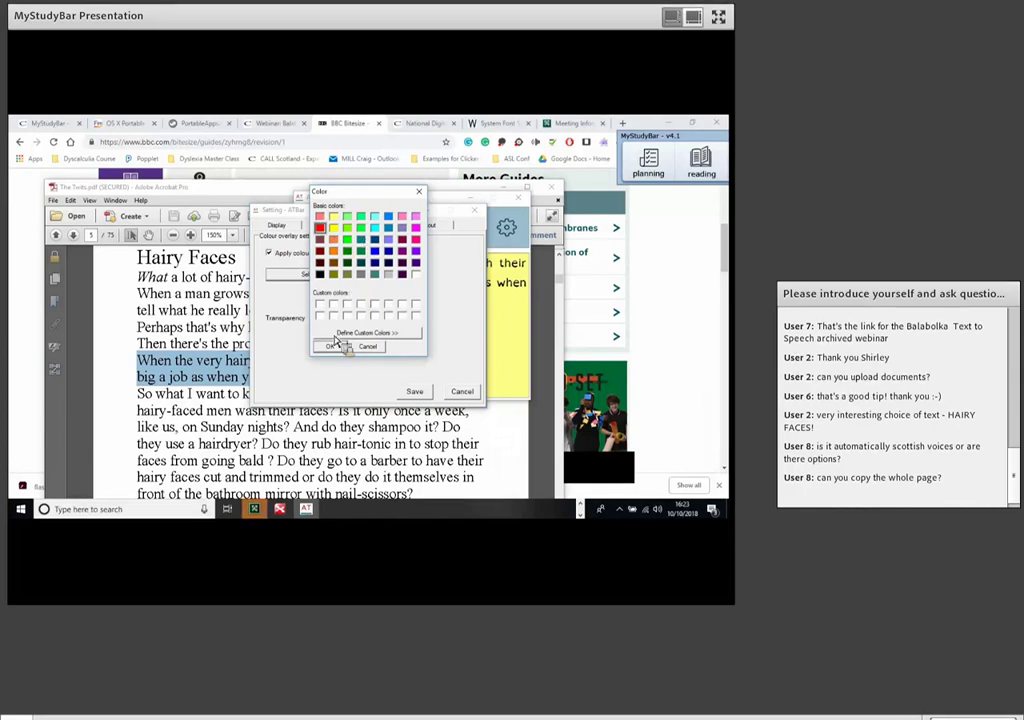
pyautogui.click(344, 333)
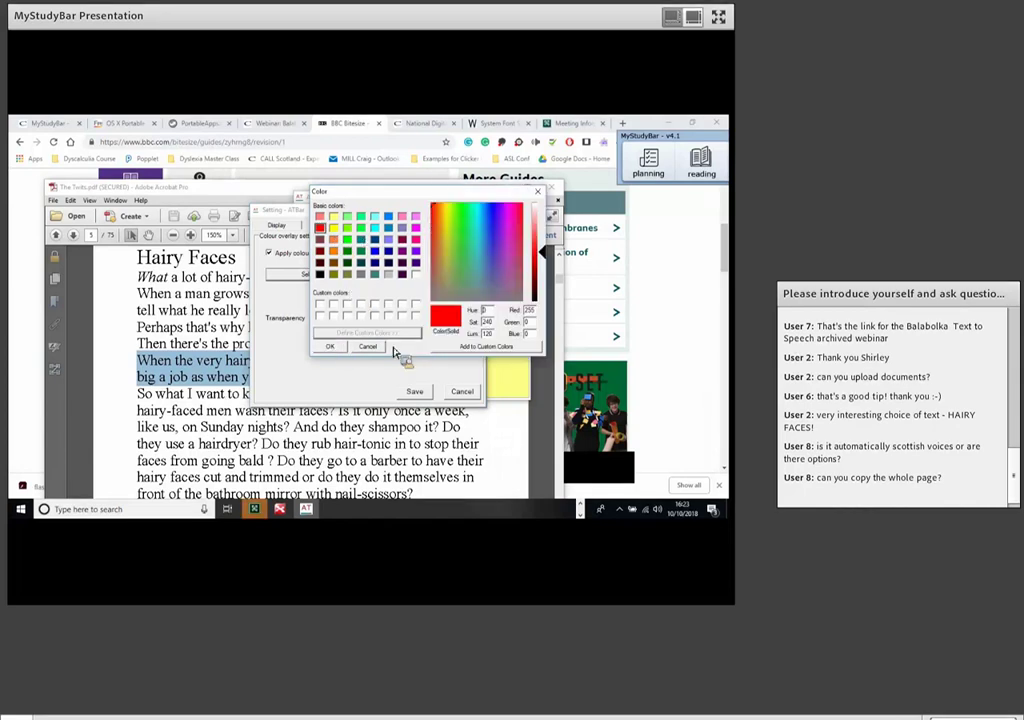
pyautogui.click(330, 346)
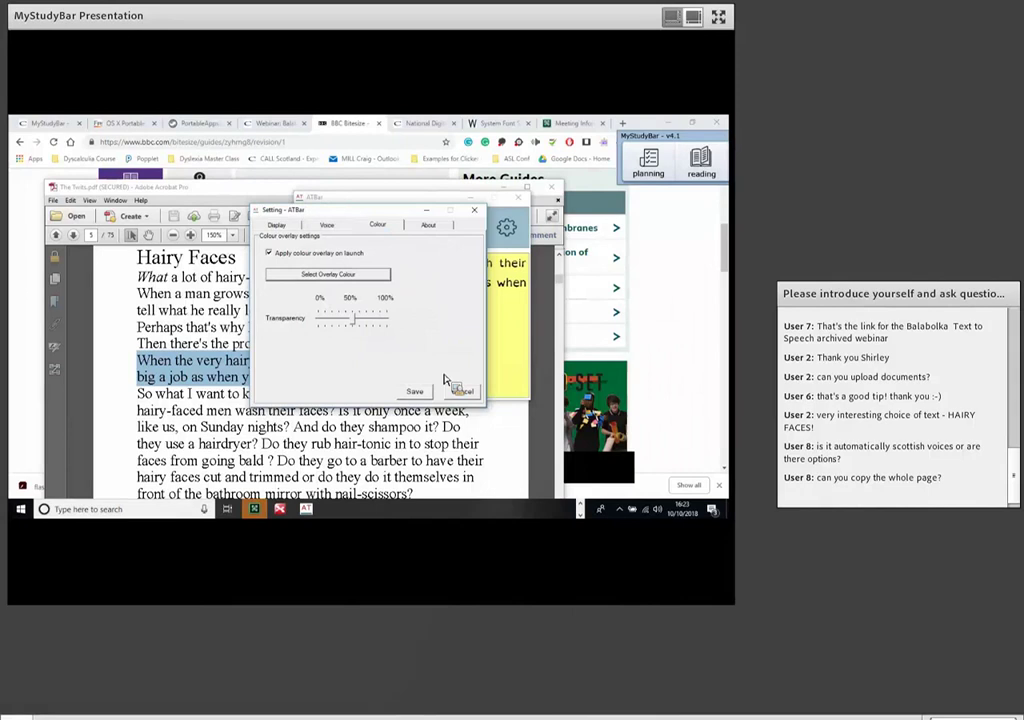
pyautogui.click(416, 391)
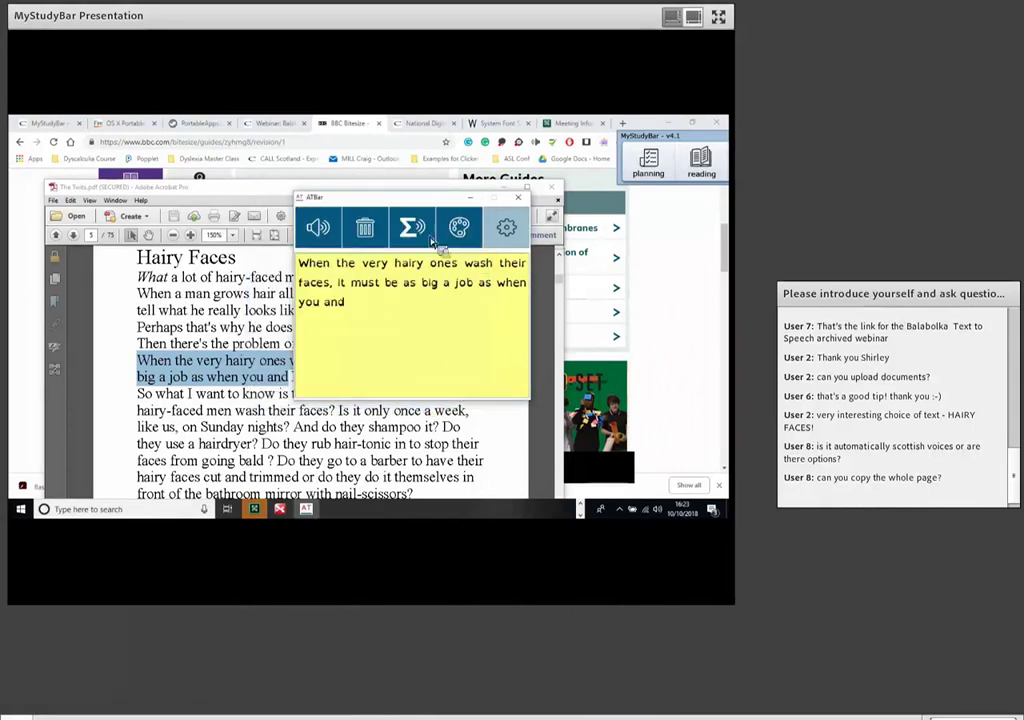
pyautogui.click(462, 230)
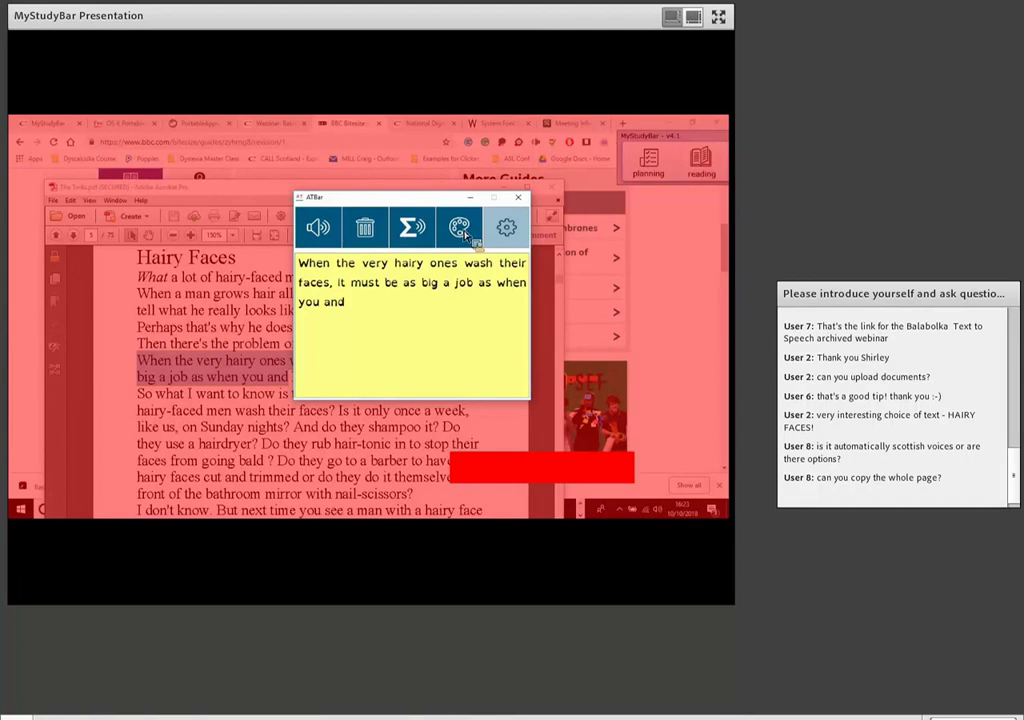
pyautogui.click(462, 230)
# Step: Turn off the display of AT-Bar's reading window and save the settings
pyautogui.click(509, 228)
pyautogui.click(265, 253)
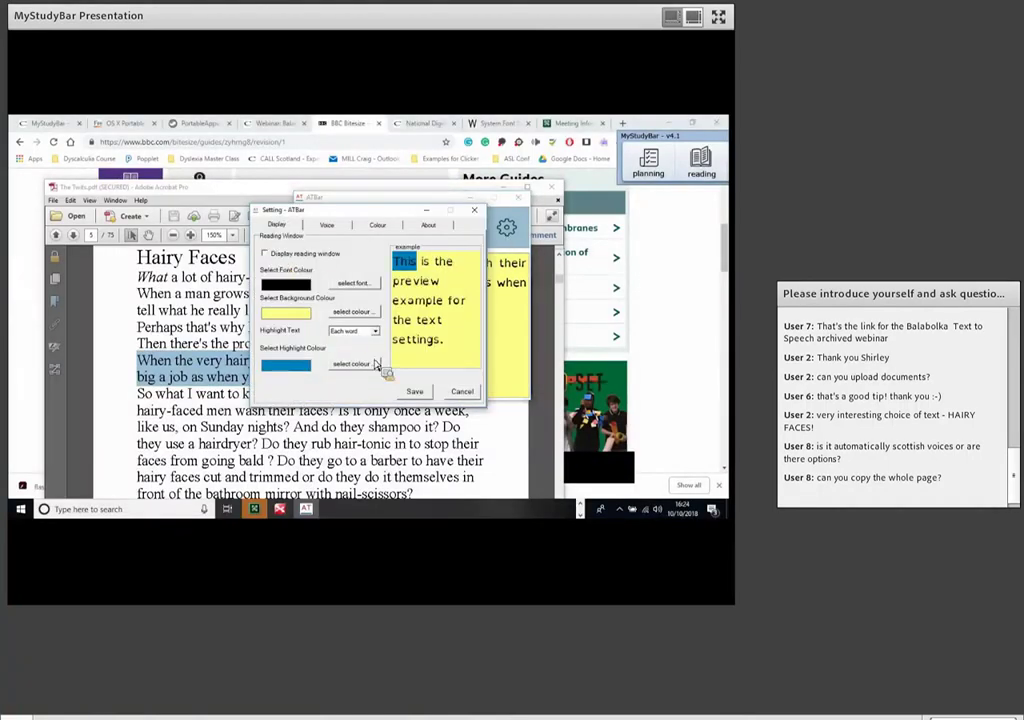
pyautogui.click(414, 391)
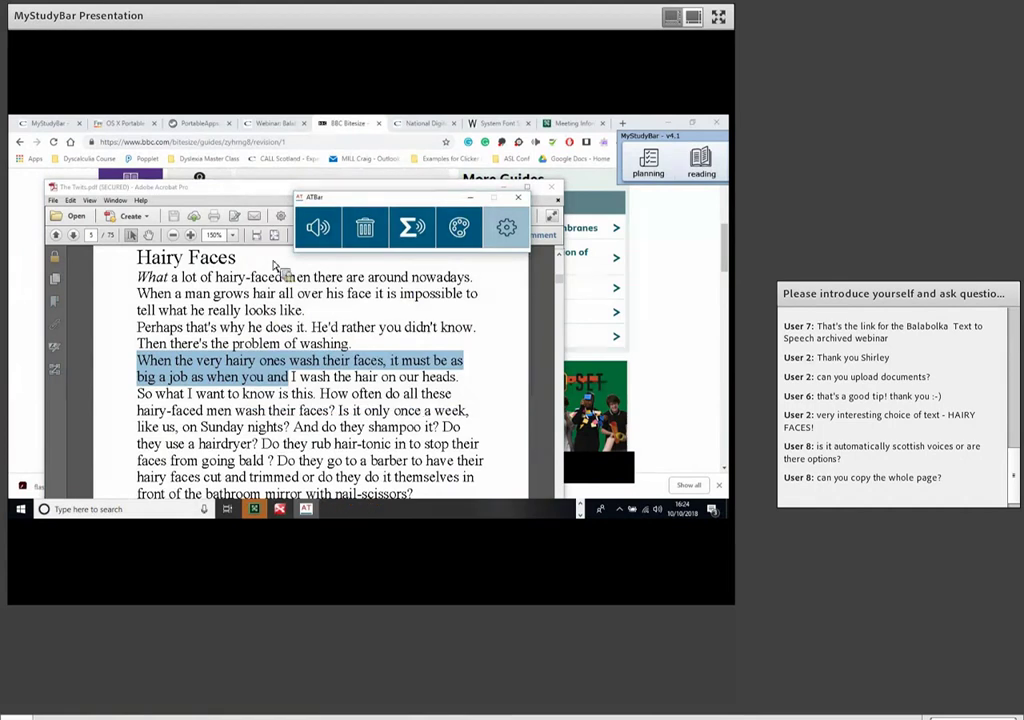
# Step: Minimise the PDF and the browser, and open the maths reader STEMReader from AT-Bar on the desktop
pyautogui.moveTo(423, 198); pyautogui.dragTo(383, 194)
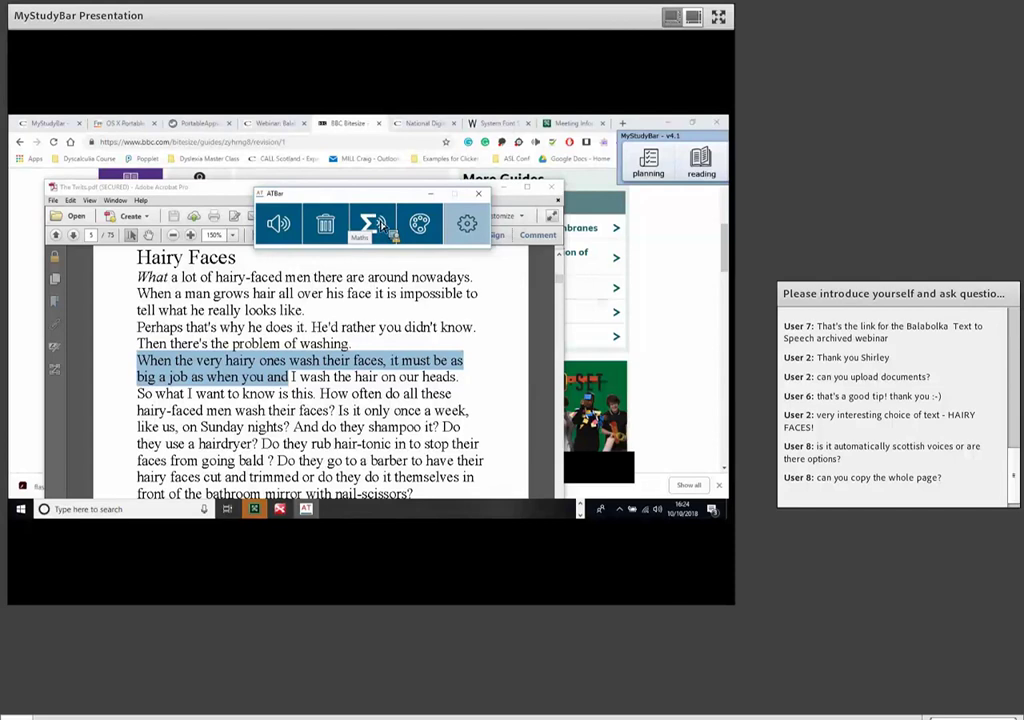
pyautogui.moveTo(403, 194); pyautogui.dragTo(335, 215)
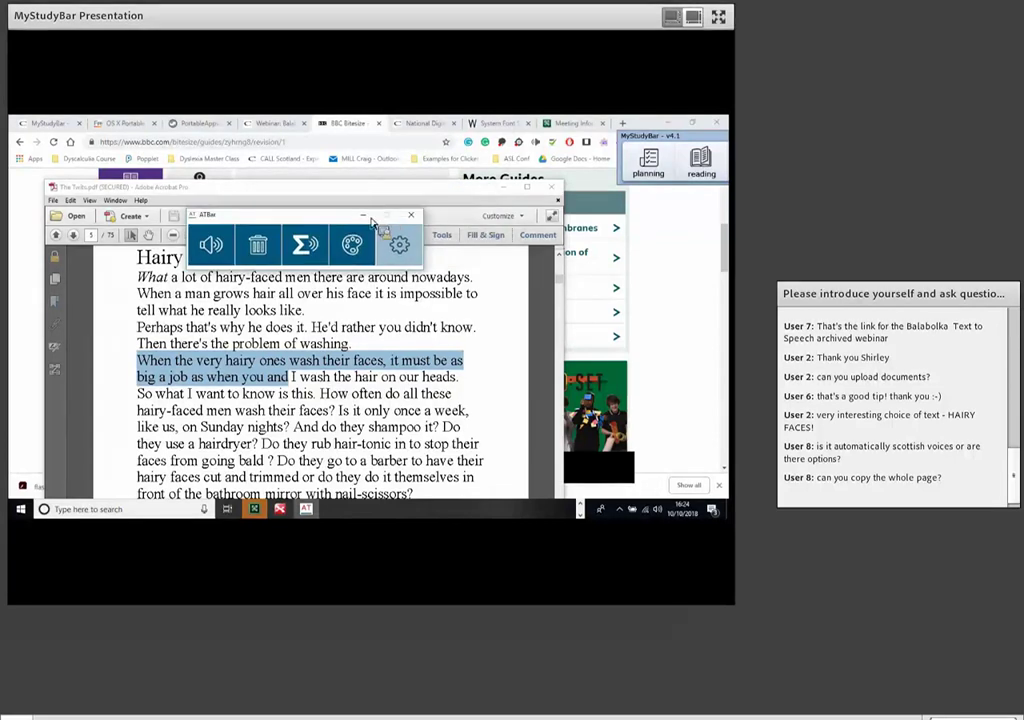
pyautogui.click(505, 190)
pyautogui.click(505, 190)
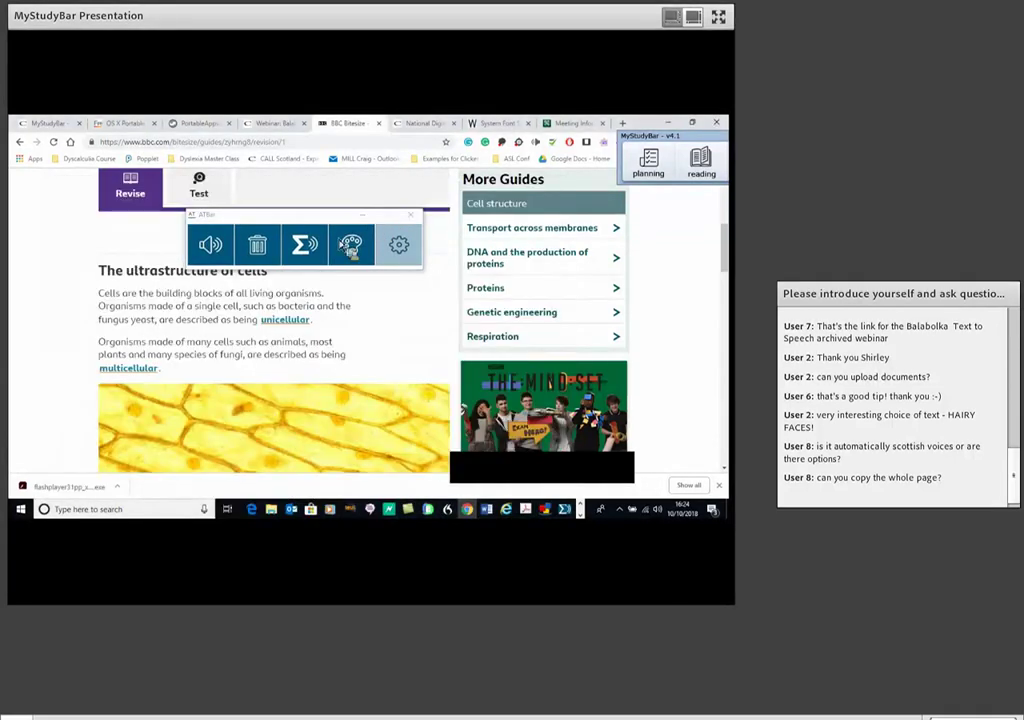
pyautogui.click(667, 121)
pyautogui.moveTo(327, 216); pyautogui.dragTo(432, 153)
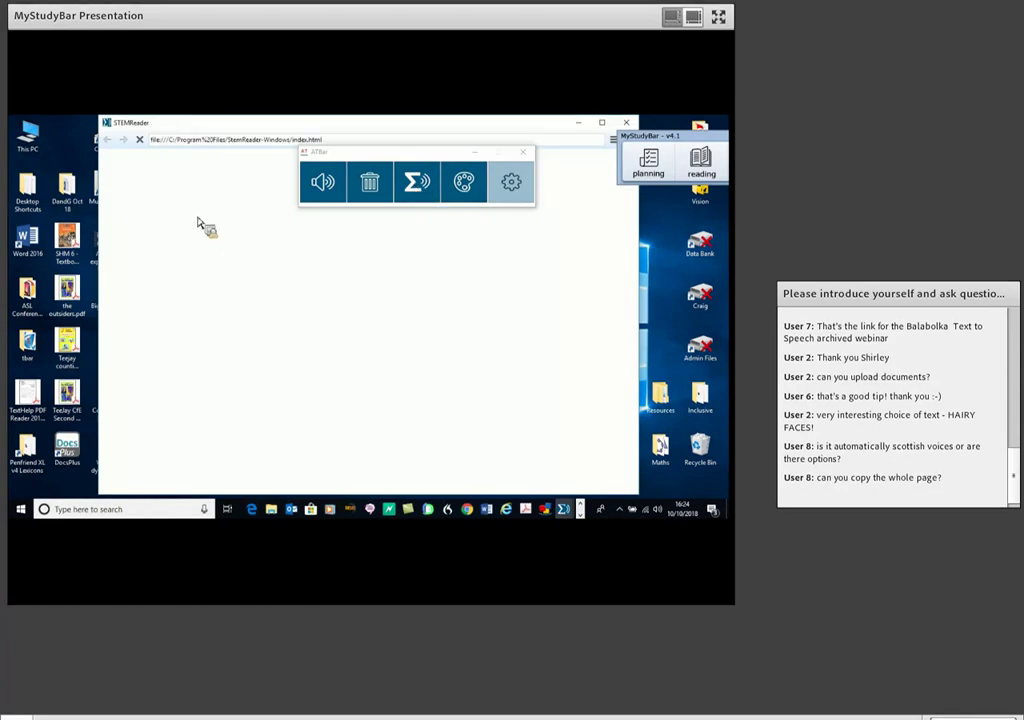
pyautogui.moveTo(388, 158); pyautogui.dragTo(402, 134)
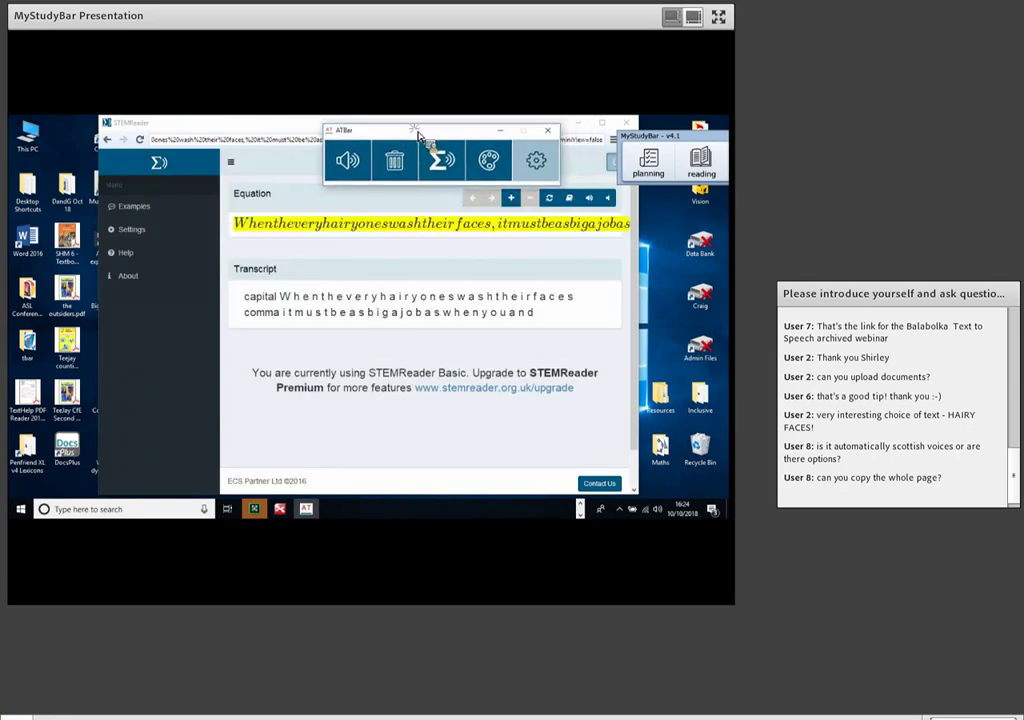
# Step: Try STEMReader's first Level 3 to Degree example equation, keeping AT-Bar clear of the equation and its transcript
pyautogui.click(140, 206)
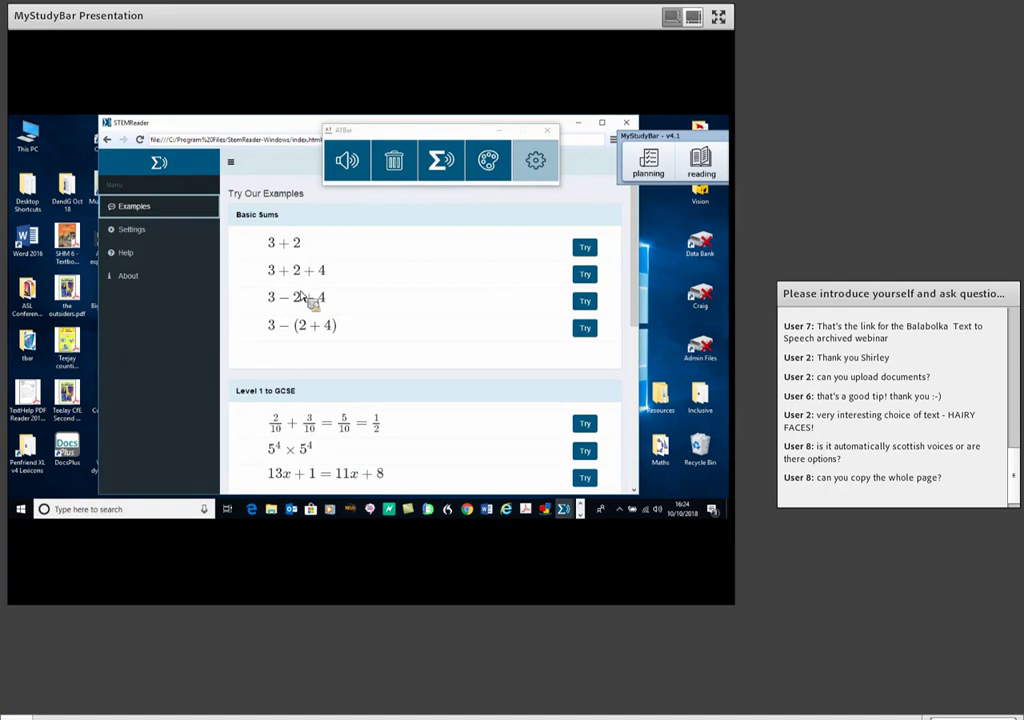
pyautogui.scroll(-1, 300, 295)
pyautogui.scroll(-1, 300, 295)
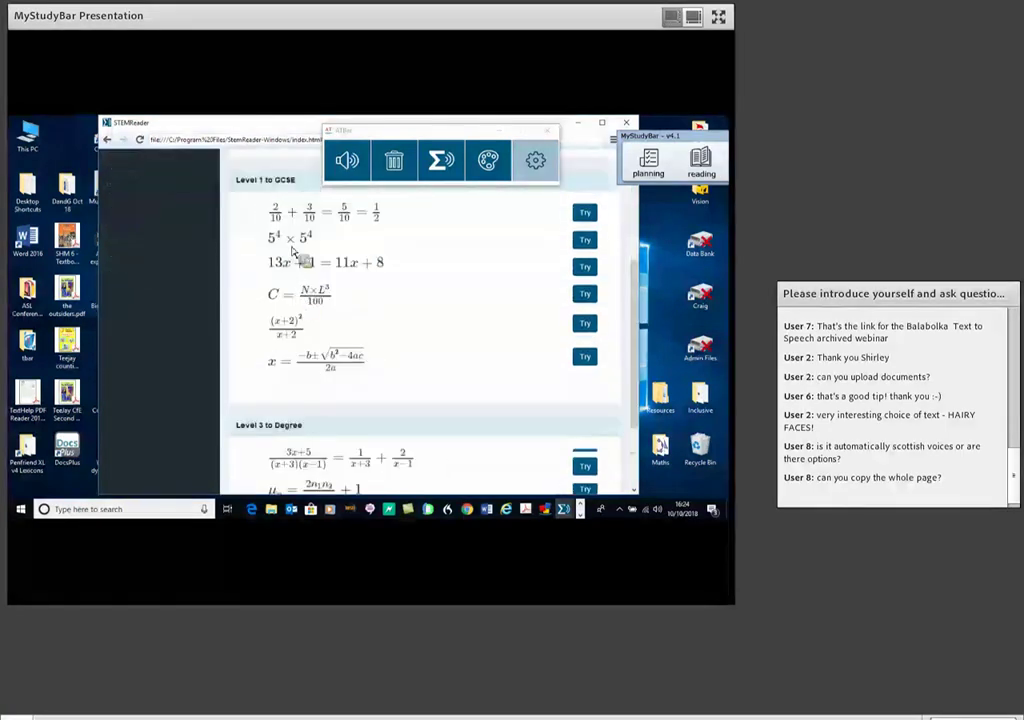
pyautogui.scroll(-1, 290, 310)
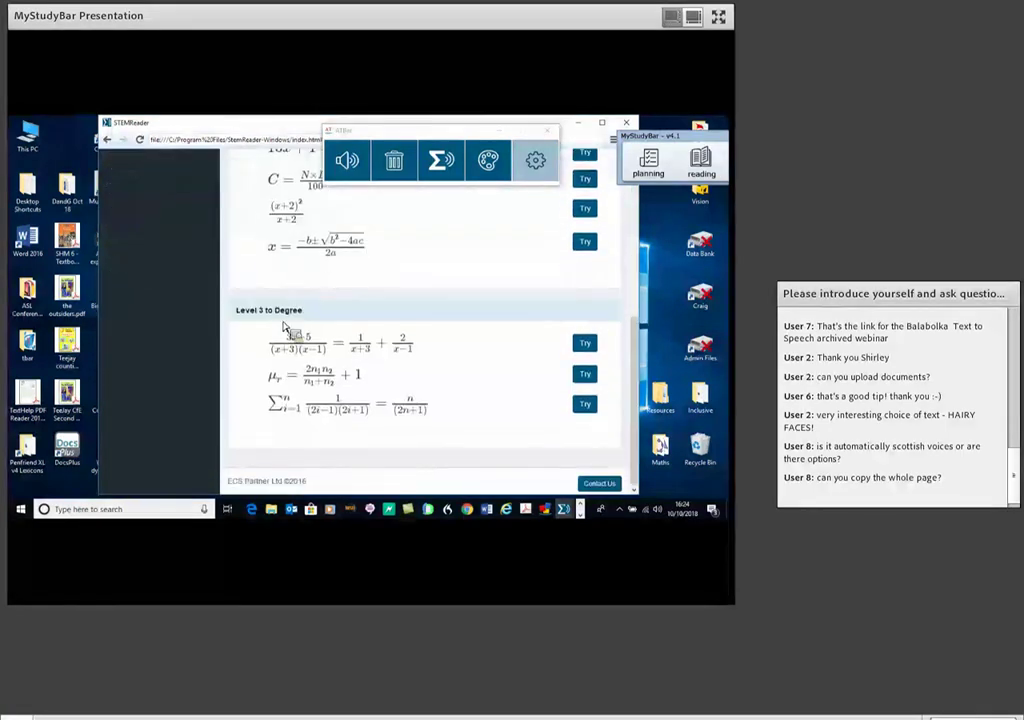
pyautogui.click(585, 345)
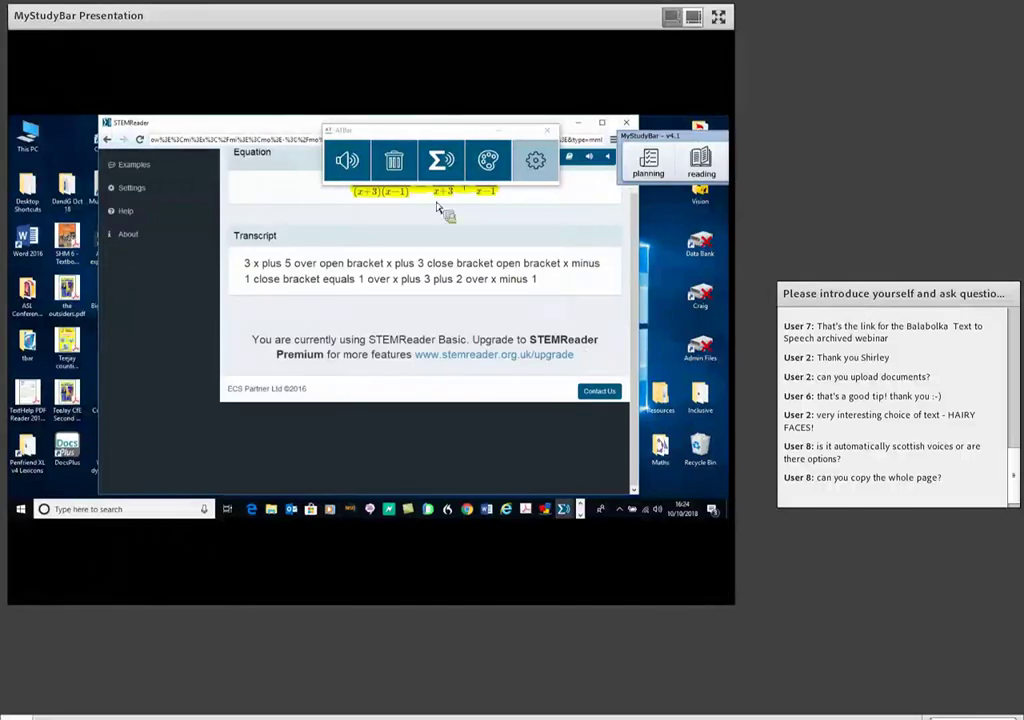
pyautogui.moveTo(348, 134); pyautogui.dragTo(198, 140)
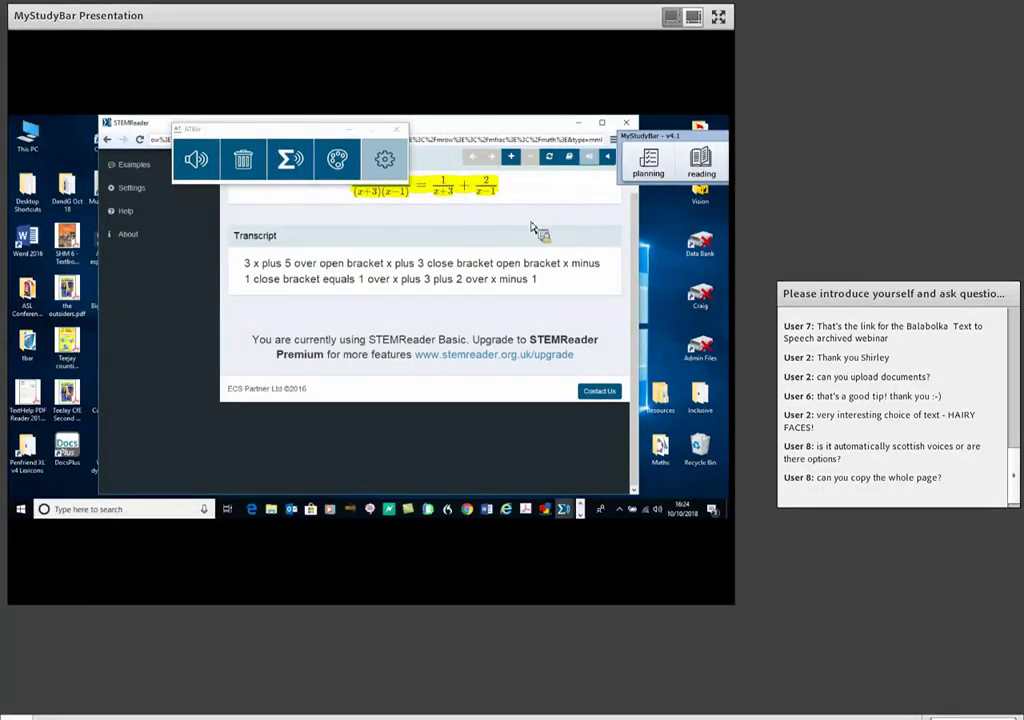
pyautogui.moveTo(320, 136); pyautogui.dragTo(228, 131)
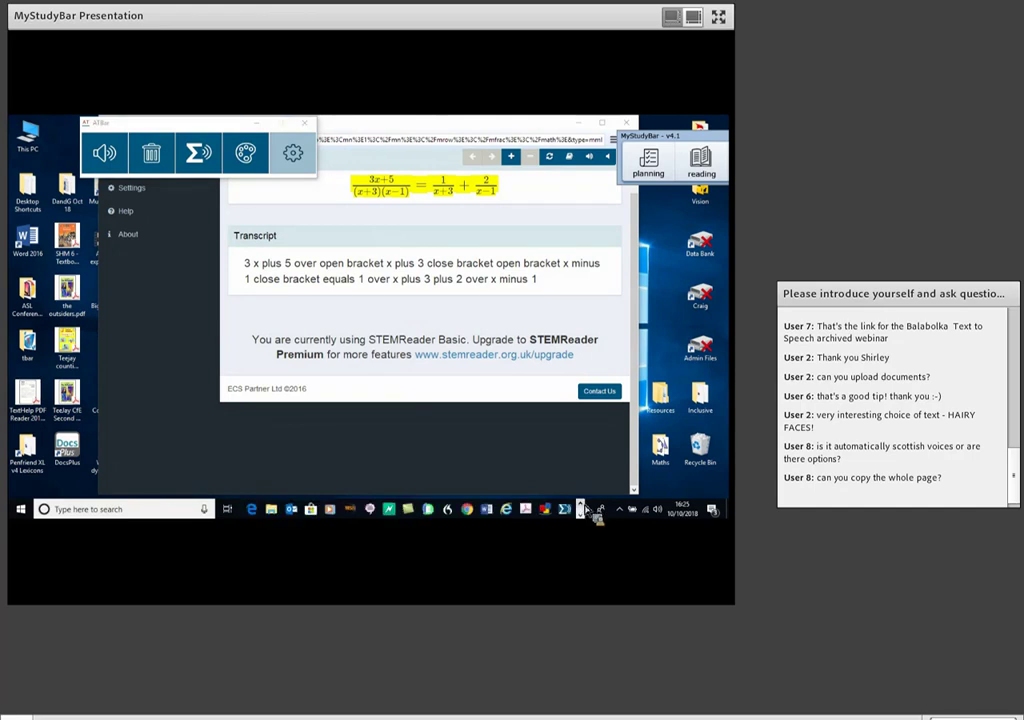
# Step: Switch to the Word document and copy the whole f(x) series equation
pyautogui.click(489, 511)
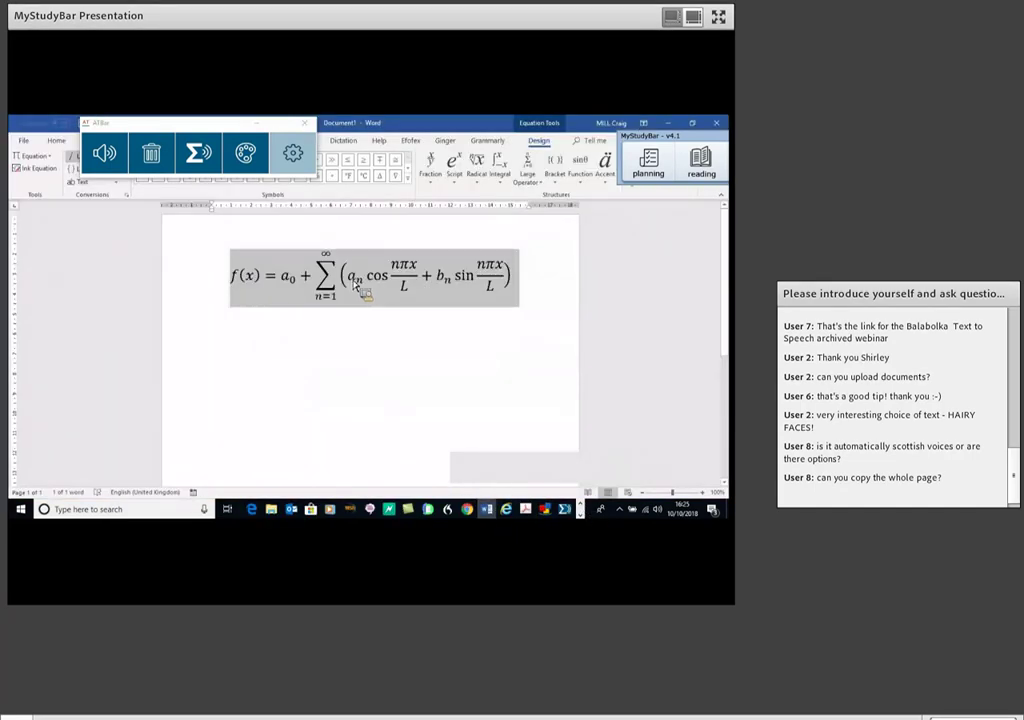
pyautogui.click(357, 287)
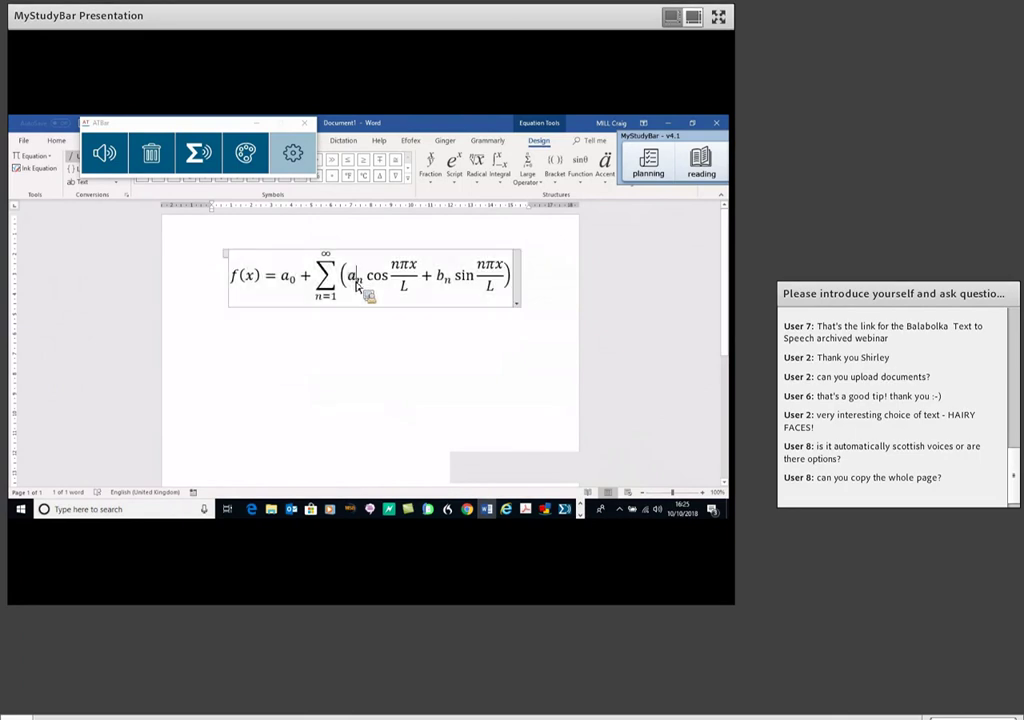
pyautogui.click(243, 285)
pyautogui.moveTo(243, 285); pyautogui.dragTo(308, 281)
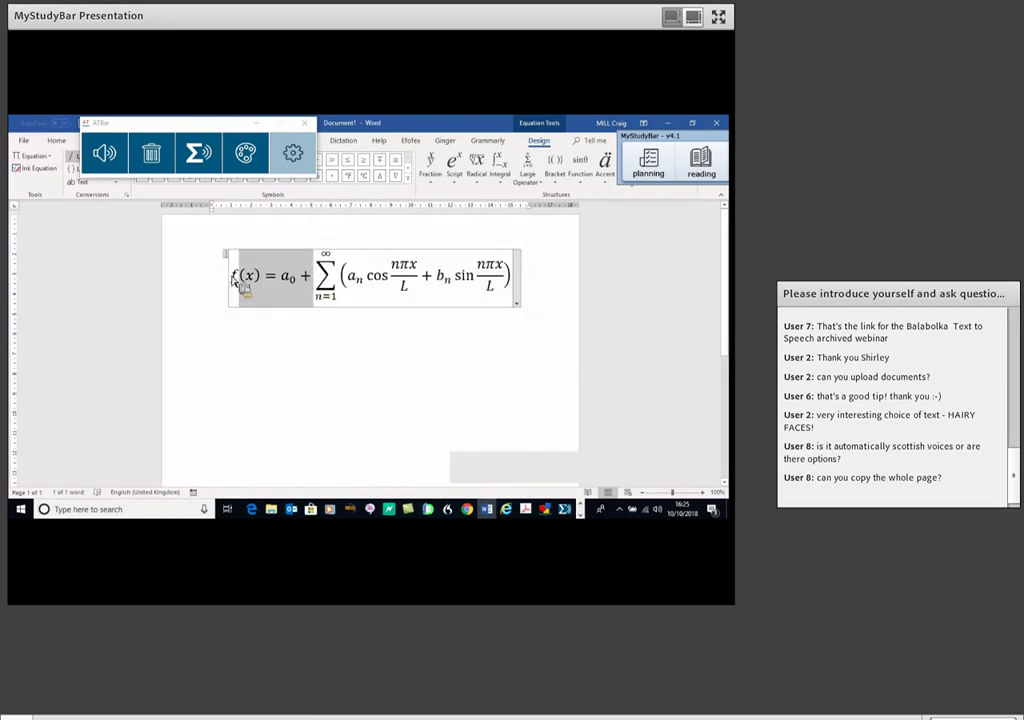
pyautogui.moveTo(234, 282); pyautogui.dragTo(505, 285)
pyautogui.rightClick(423, 275)
pyautogui.click(452, 295)
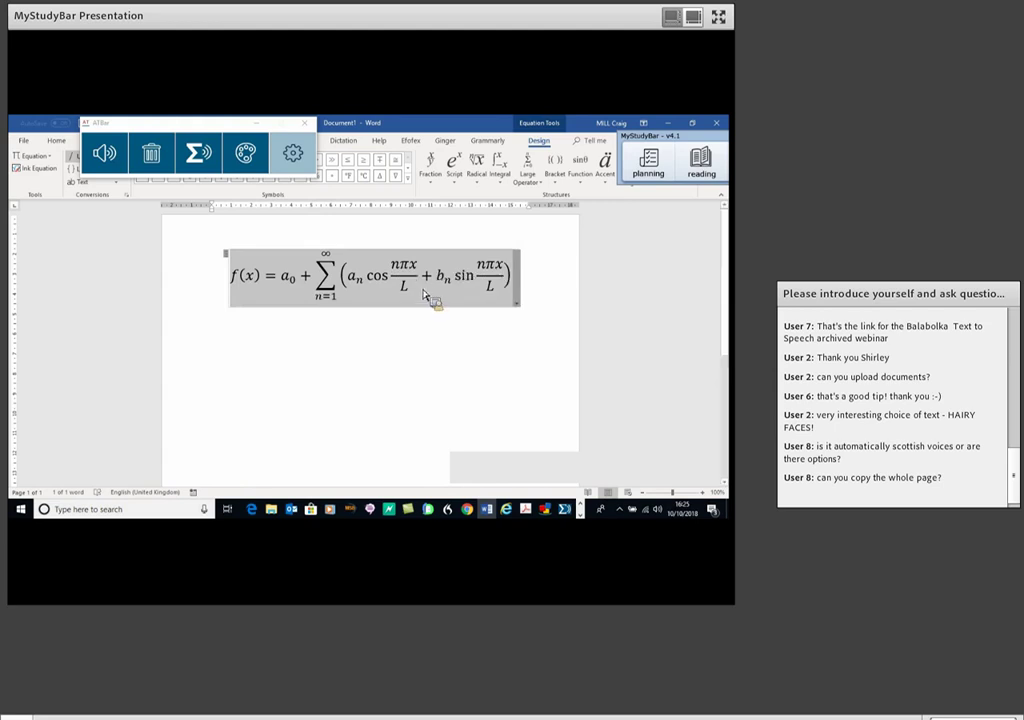
# Step: Switch to STEMReader, submit the copied f(x) series equation as pasted MathML and have it read aloud
pyautogui.click(566, 510)
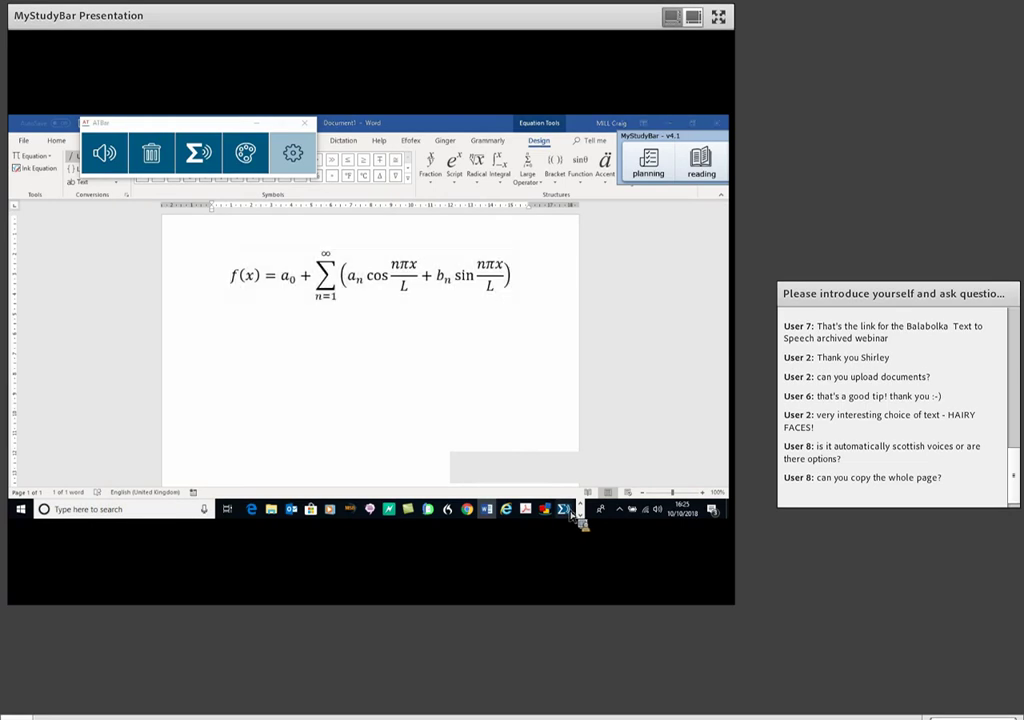
pyautogui.click(527, 472)
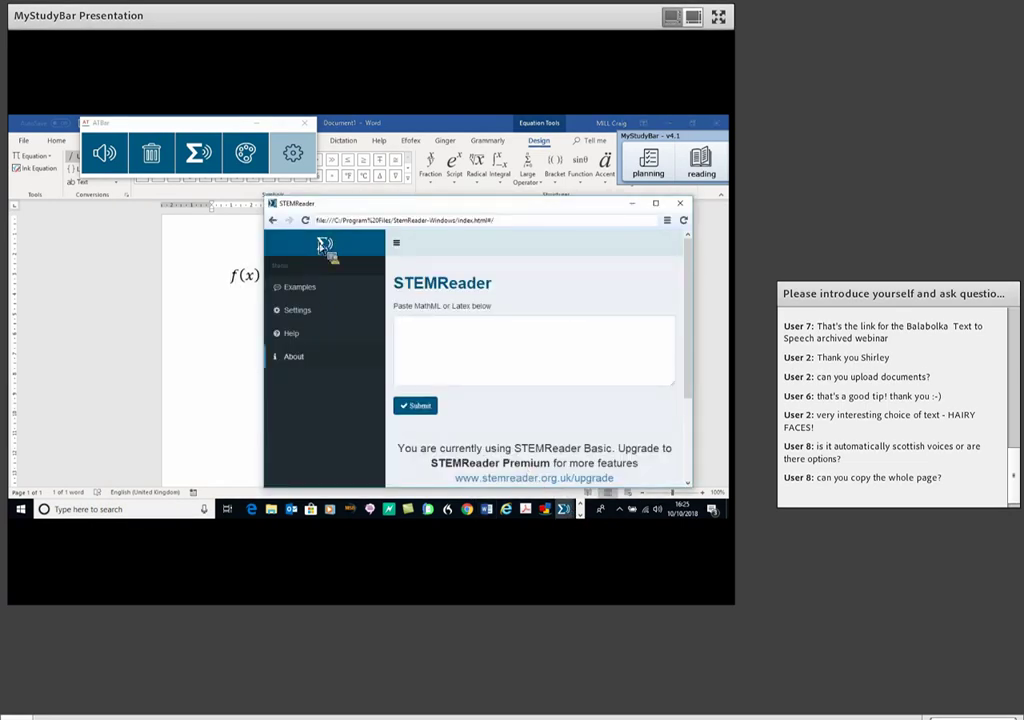
pyautogui.moveTo(389, 210); pyautogui.dragTo(265, 212)
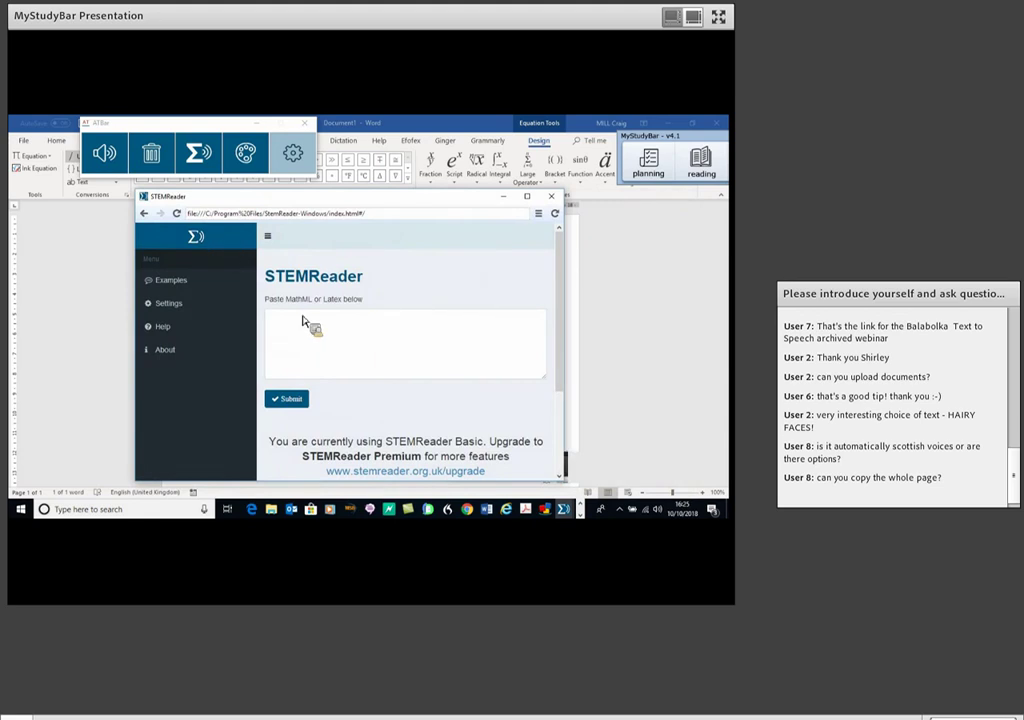
pyautogui.click(305, 325)
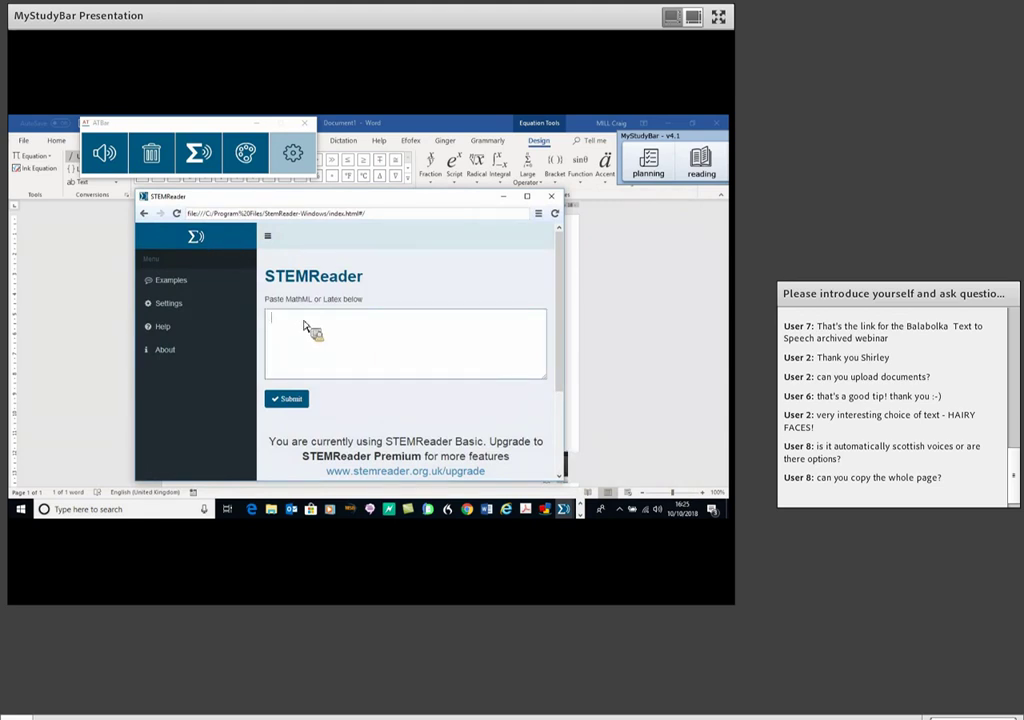
pyautogui.hotkey('ctrl', 'v')
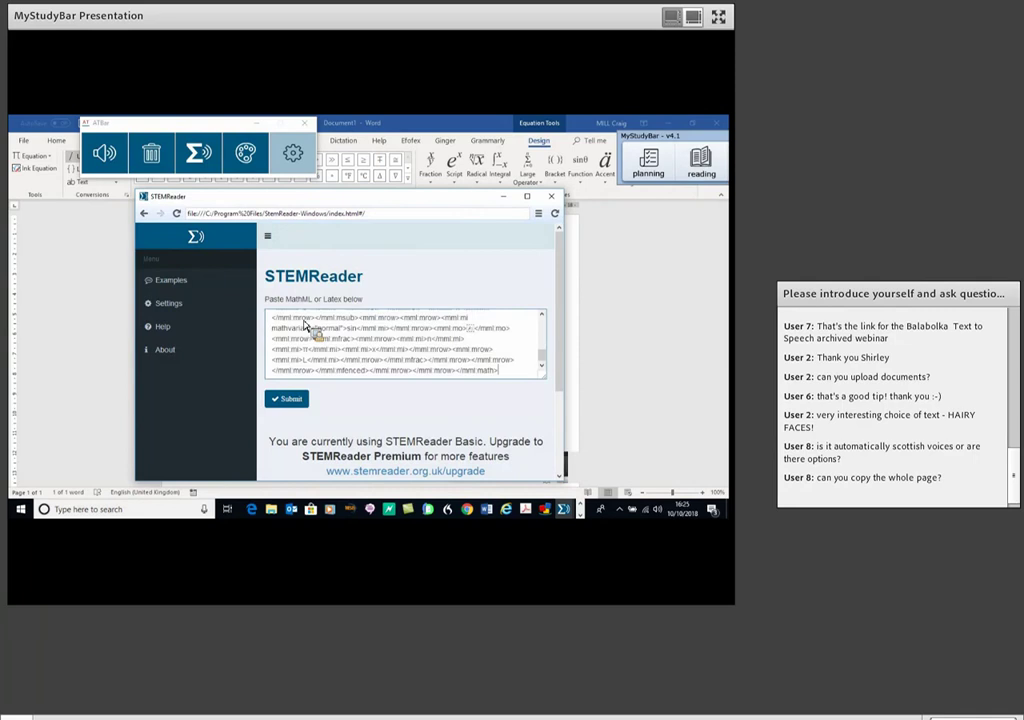
pyautogui.click(296, 400)
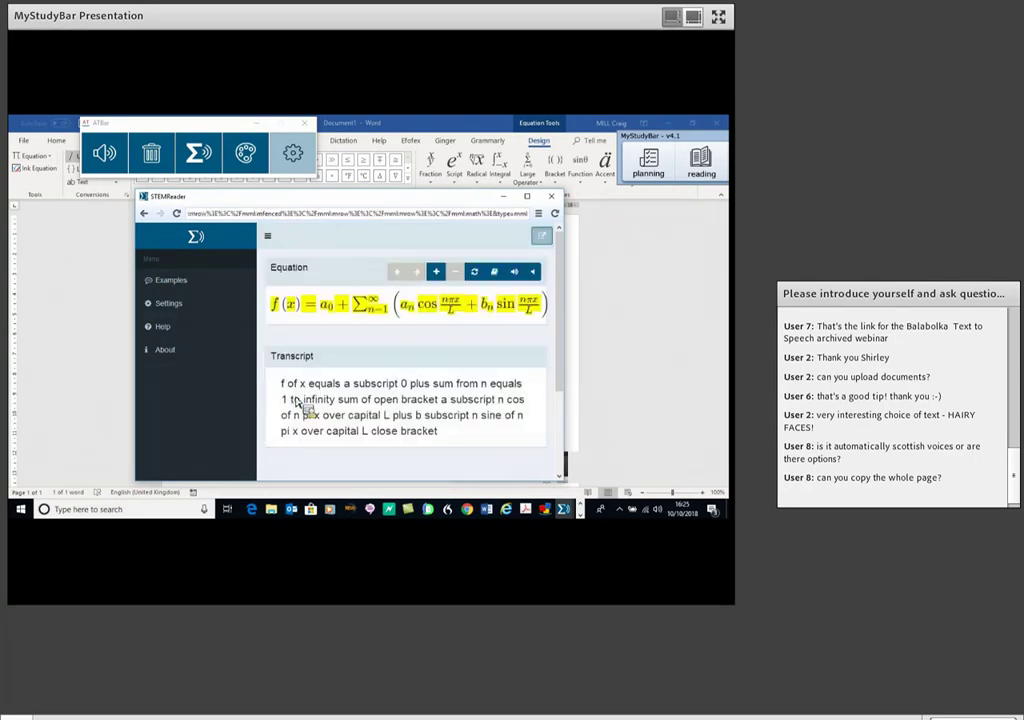
pyautogui.click(515, 273)
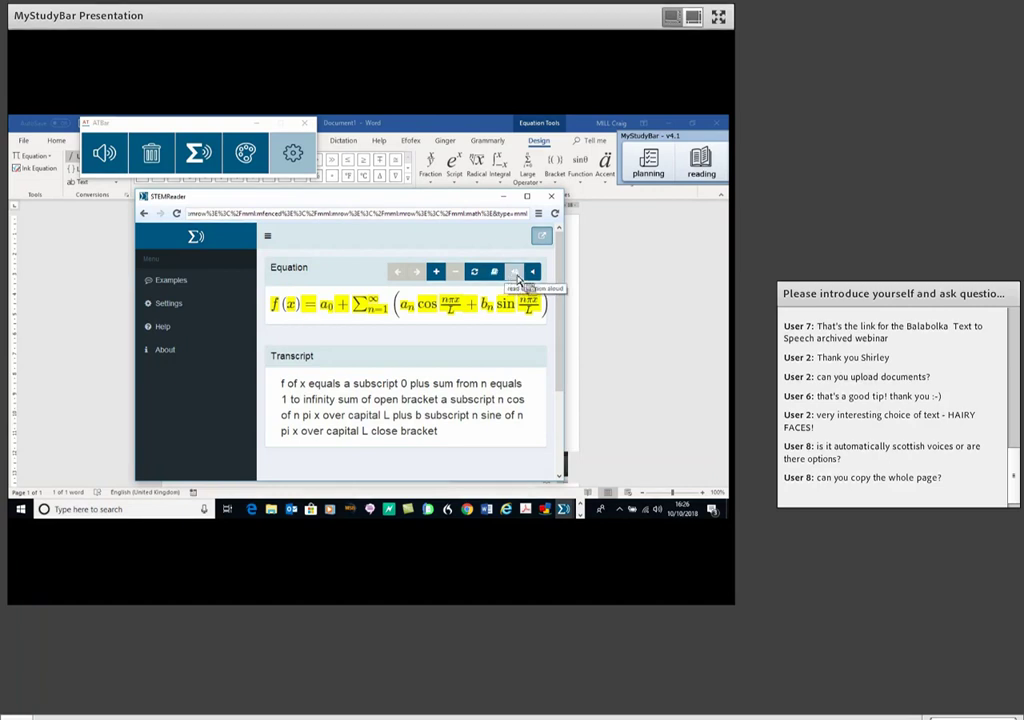
# Step: Close STEMReader, the Word document and AT-Bar, and show the desktop
pyautogui.click(551, 196)
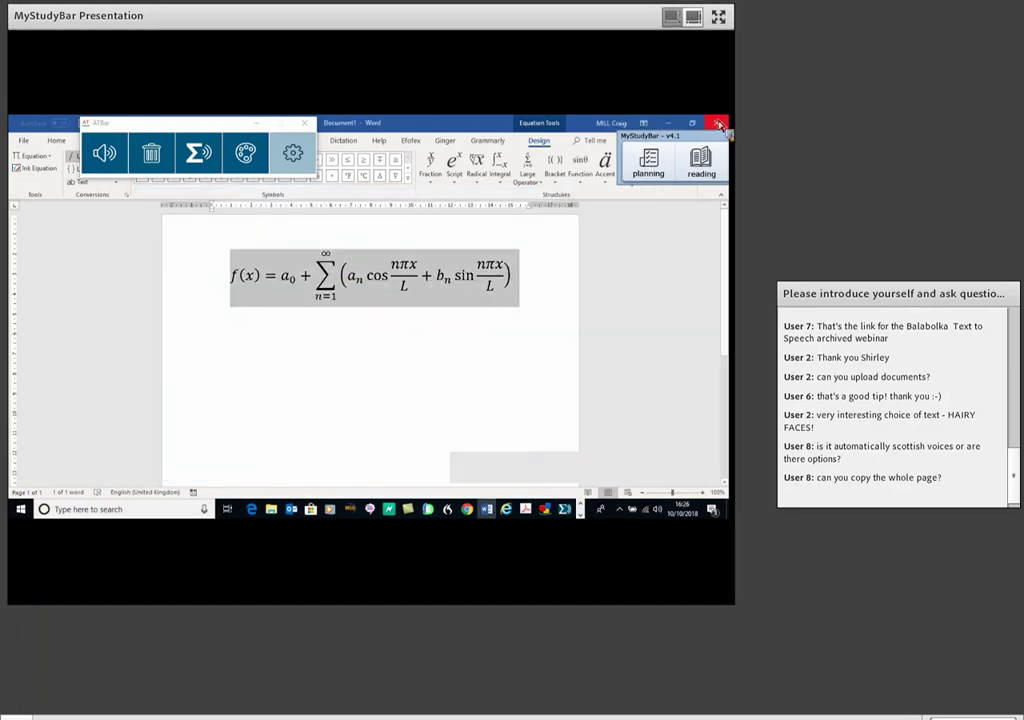
pyautogui.click(718, 123)
pyautogui.click(372, 333)
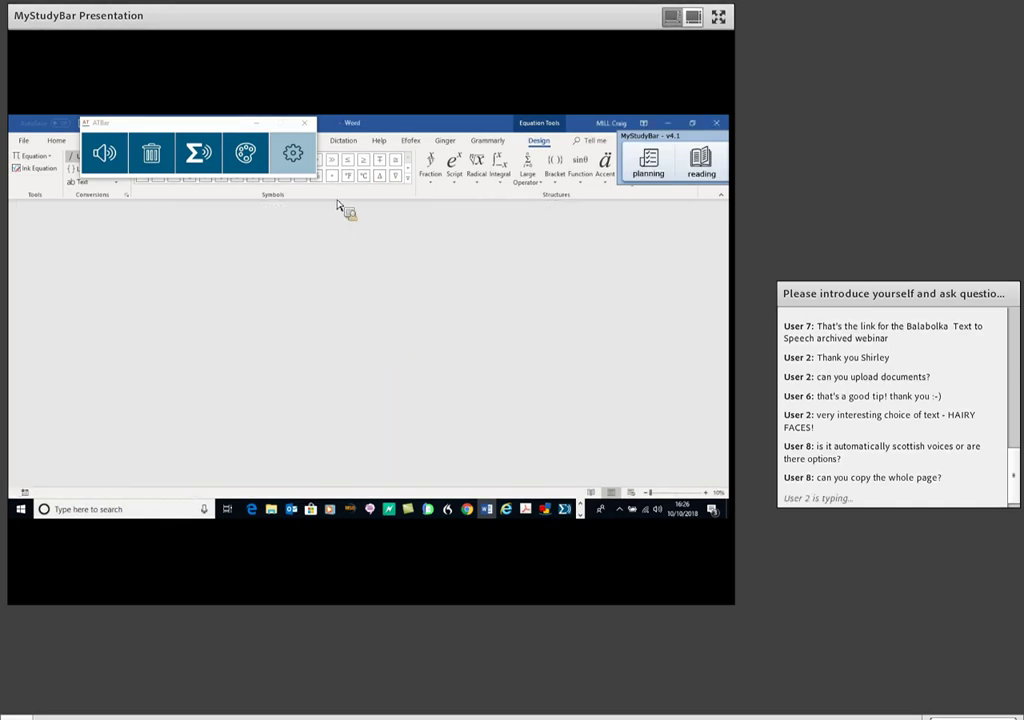
pyautogui.click(304, 122)
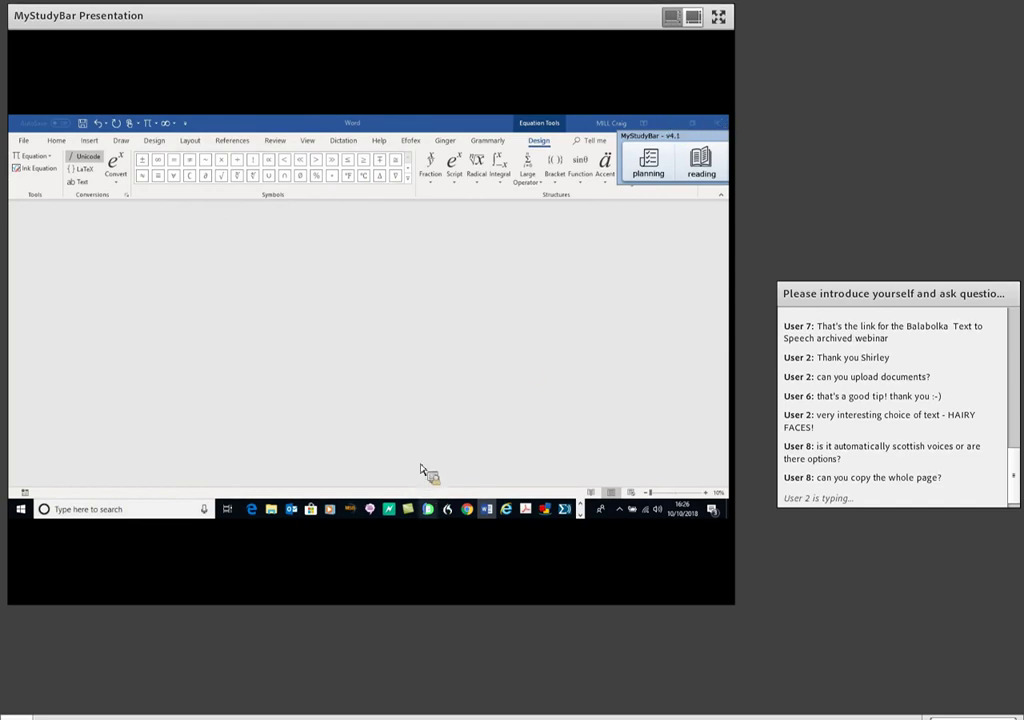
pyautogui.click(733, 510)
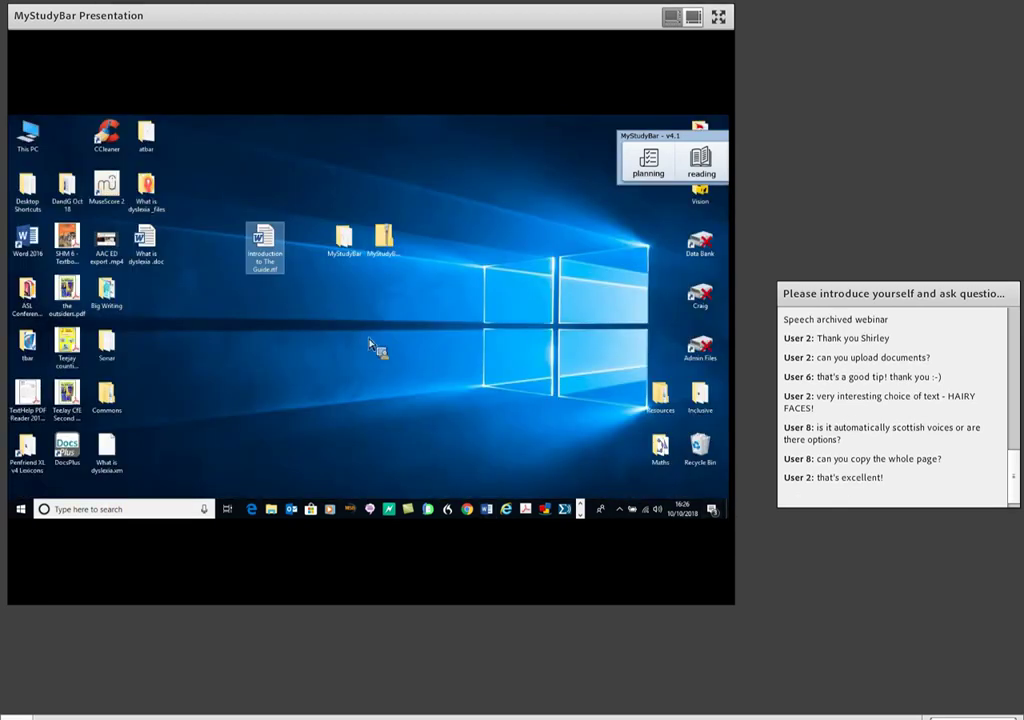
# Step: Move MyStudyBar fully into view, open Rapid Typing from its writing tools and choose the EN 1. Introduction course
pyautogui.moveTo(655, 137); pyautogui.dragTo(301, 151)
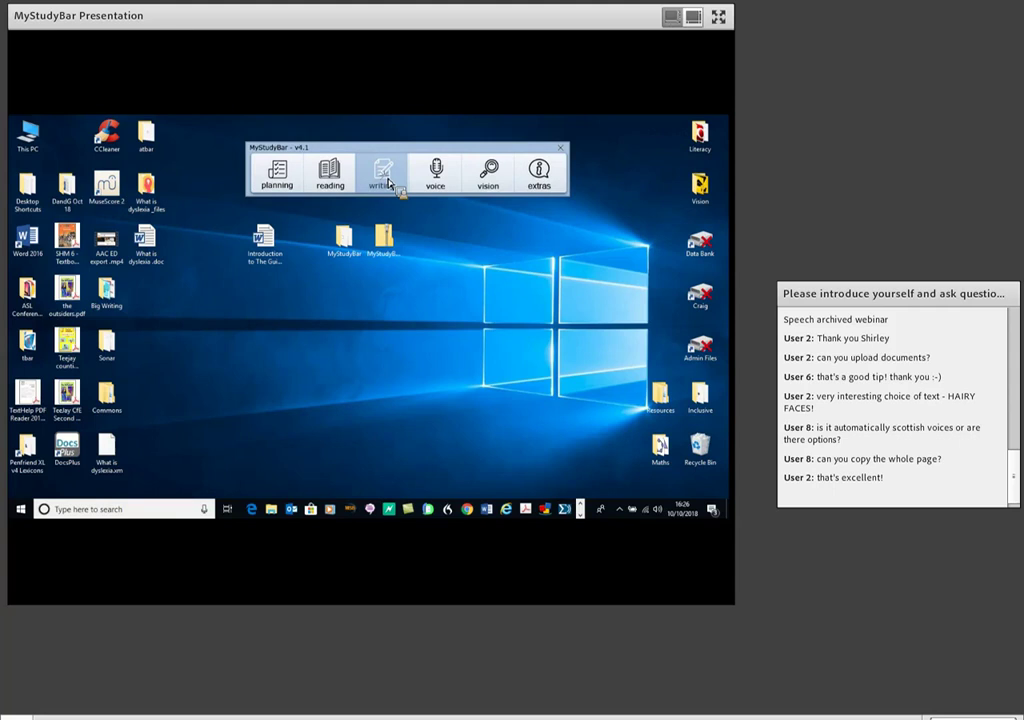
pyautogui.click(389, 183)
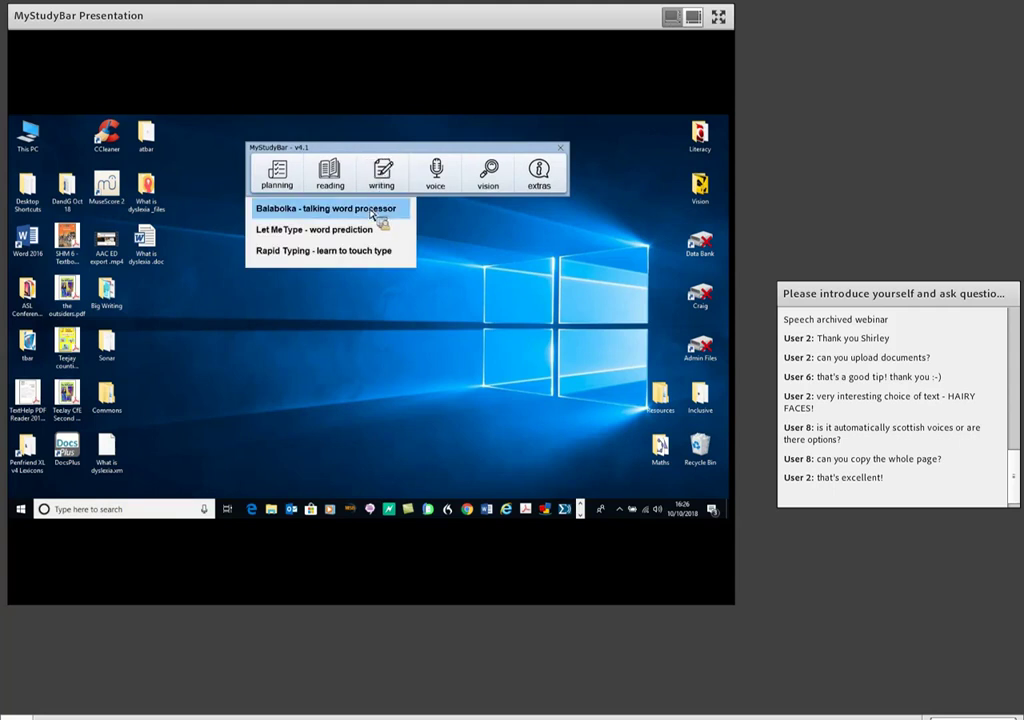
pyautogui.click(338, 251)
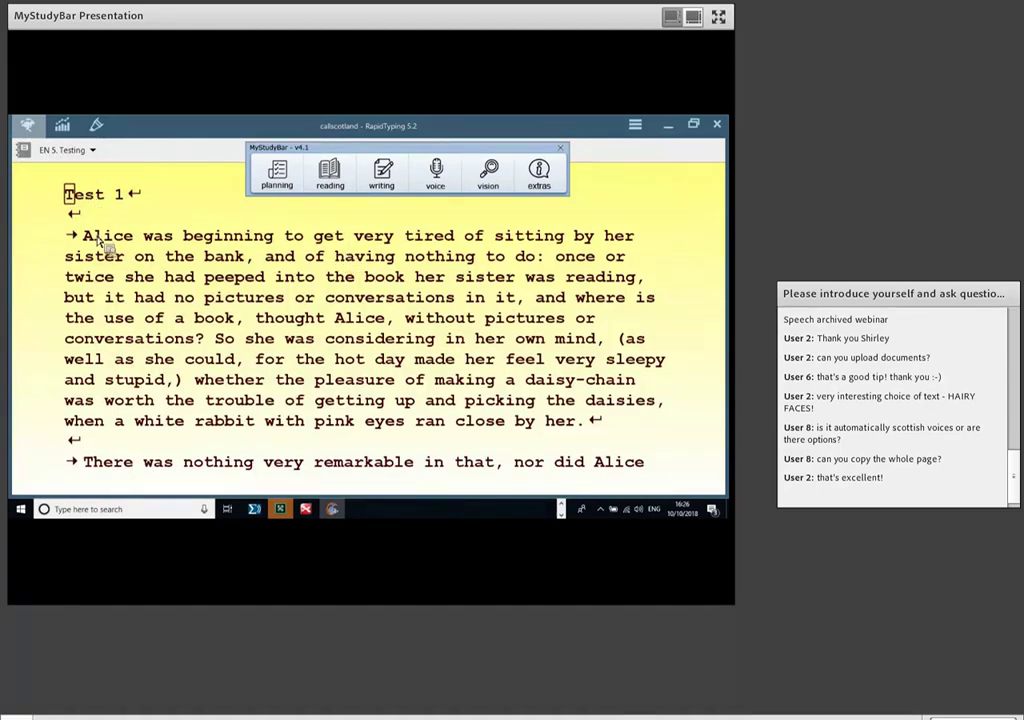
pyautogui.click(67, 152)
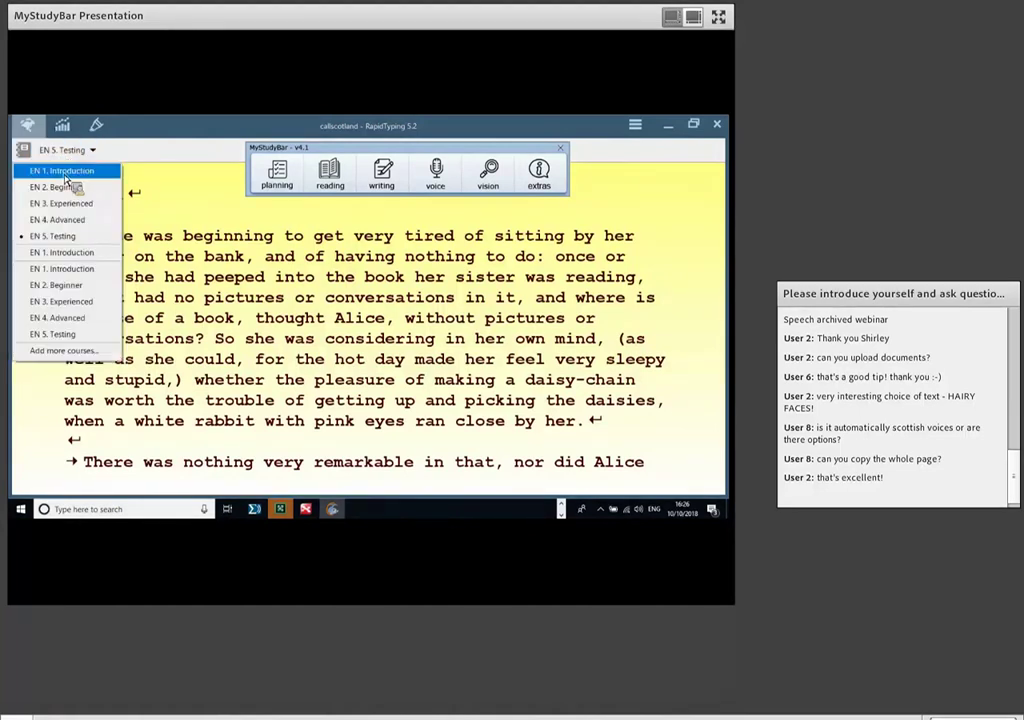
pyautogui.click(70, 173)
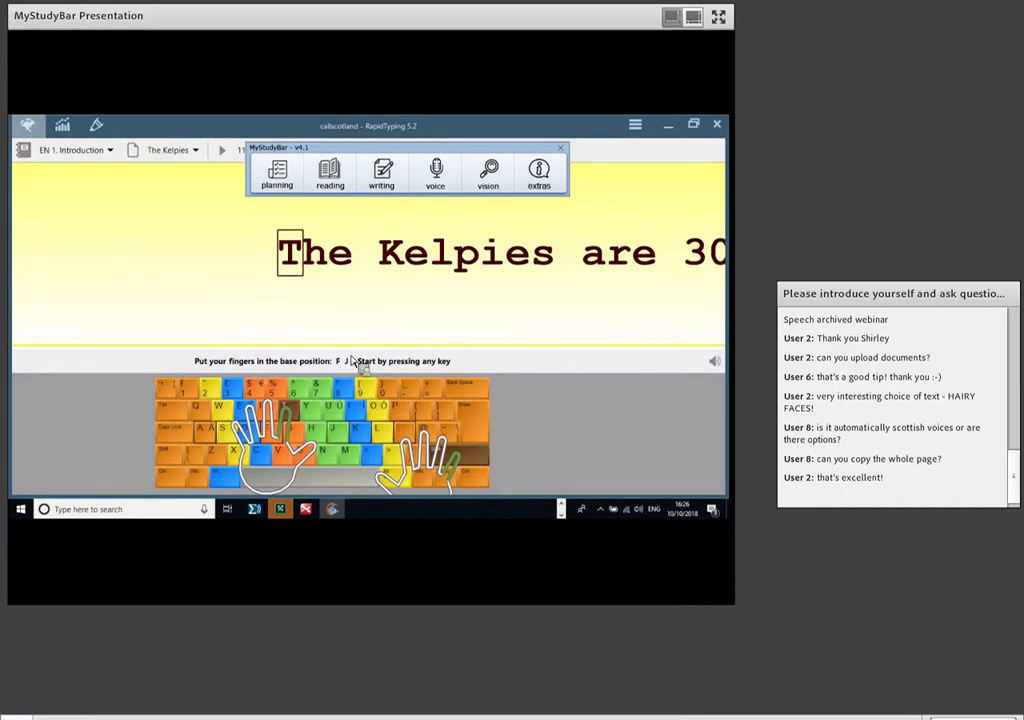
# Step: Start the Kelpies typing lesson, enter "The Kelpies" as practice and close Rapid Typing
pyautogui.press('space')
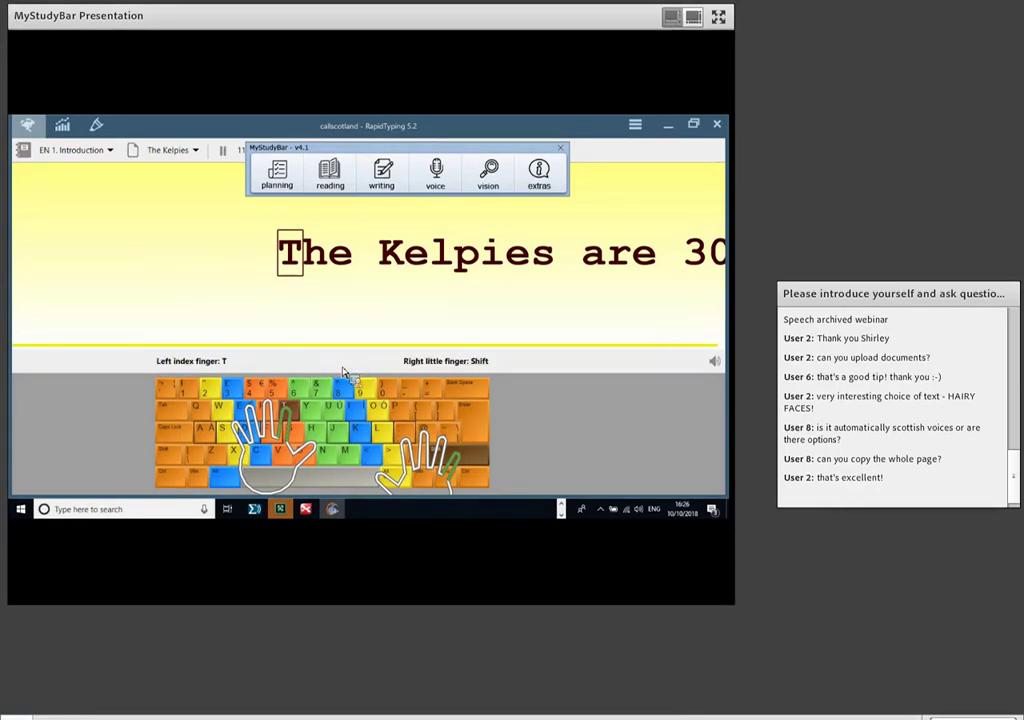
pyautogui.write('Th')
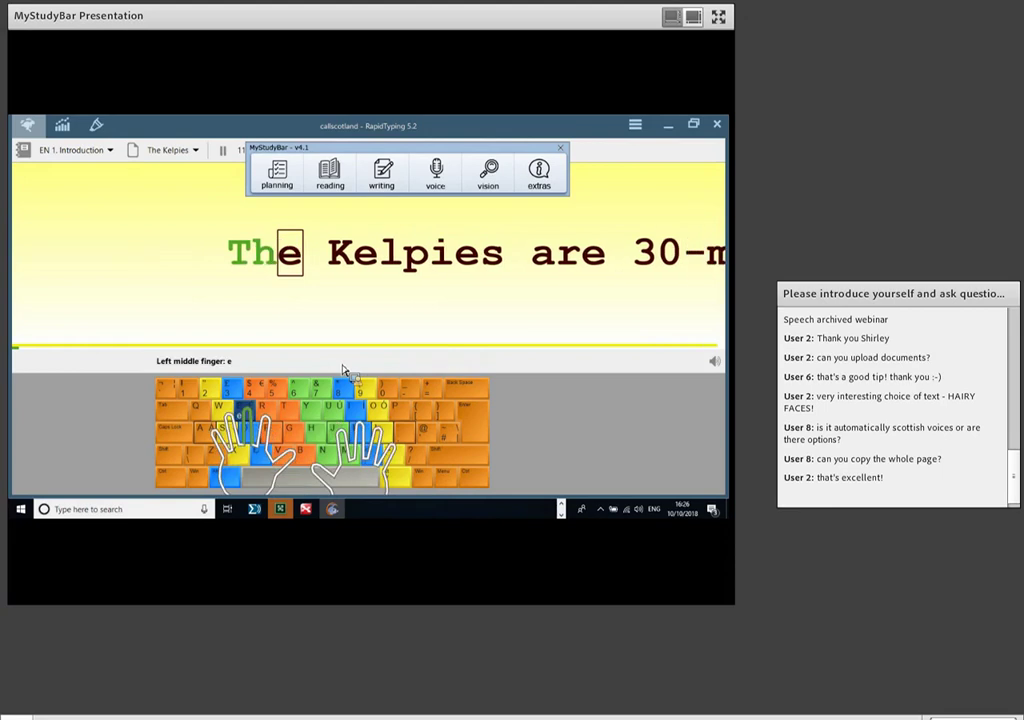
pyautogui.write('e Kelpies')
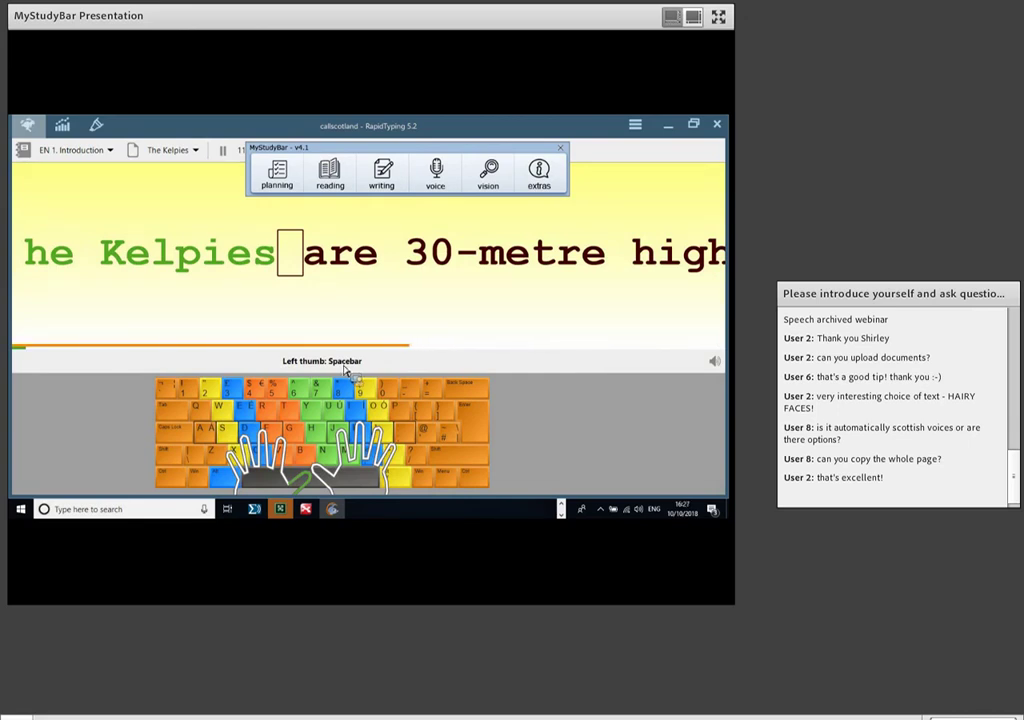
pyautogui.click(722, 127)
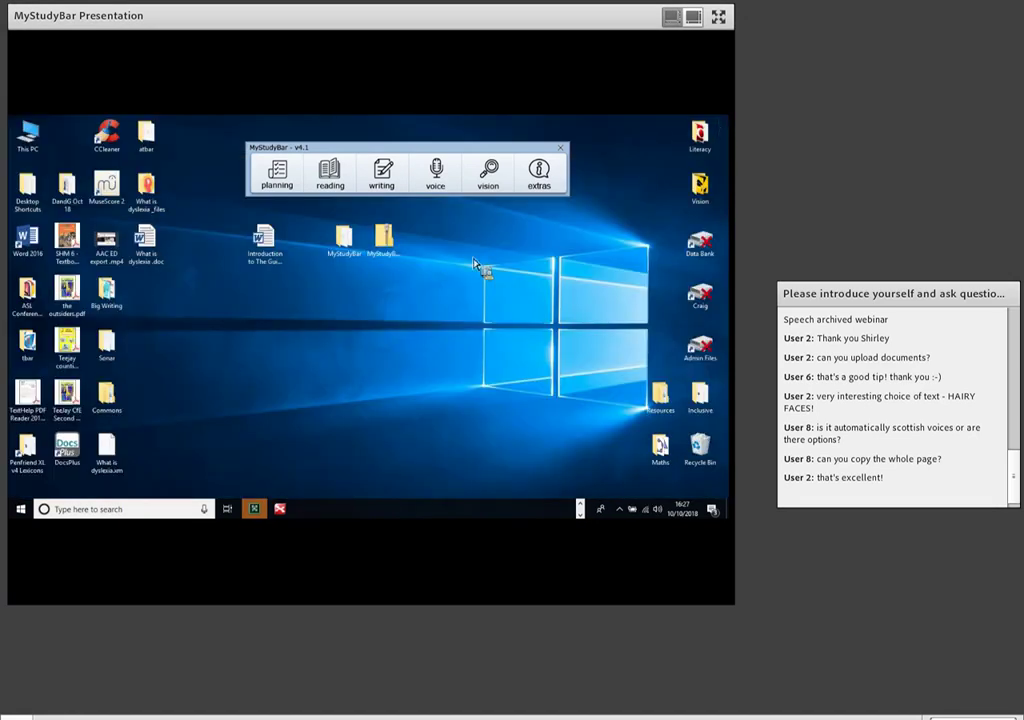
# Step: Open and close MyStudyBar's voice recognition tool, and bring up System Font Size Changer from the vision tools
pyautogui.click(438, 175)
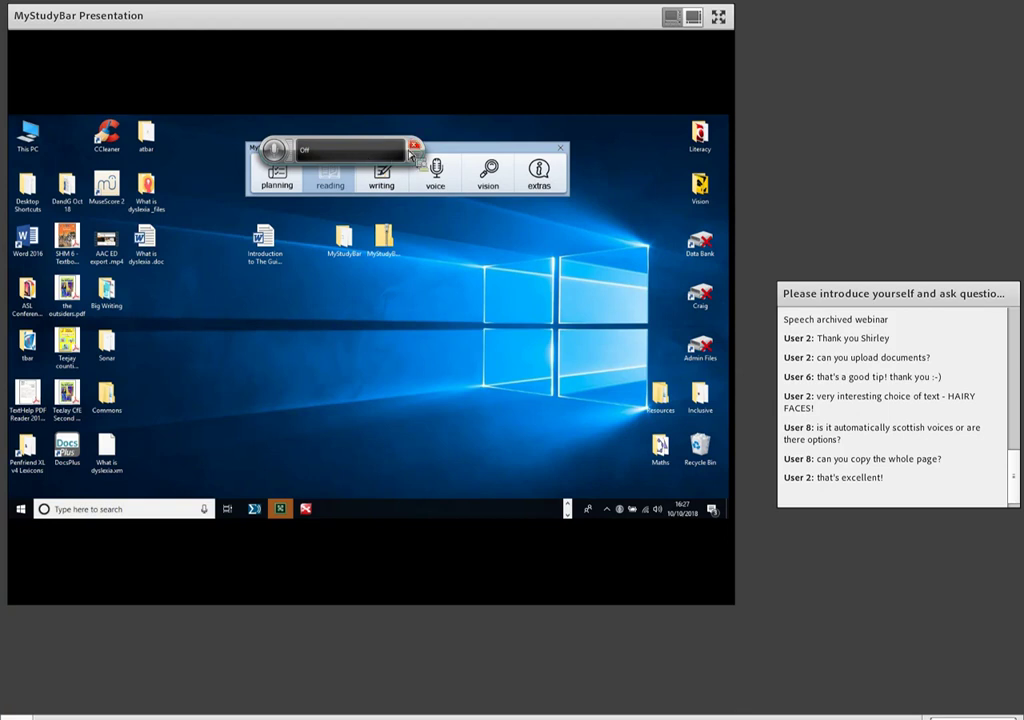
pyautogui.click(413, 145)
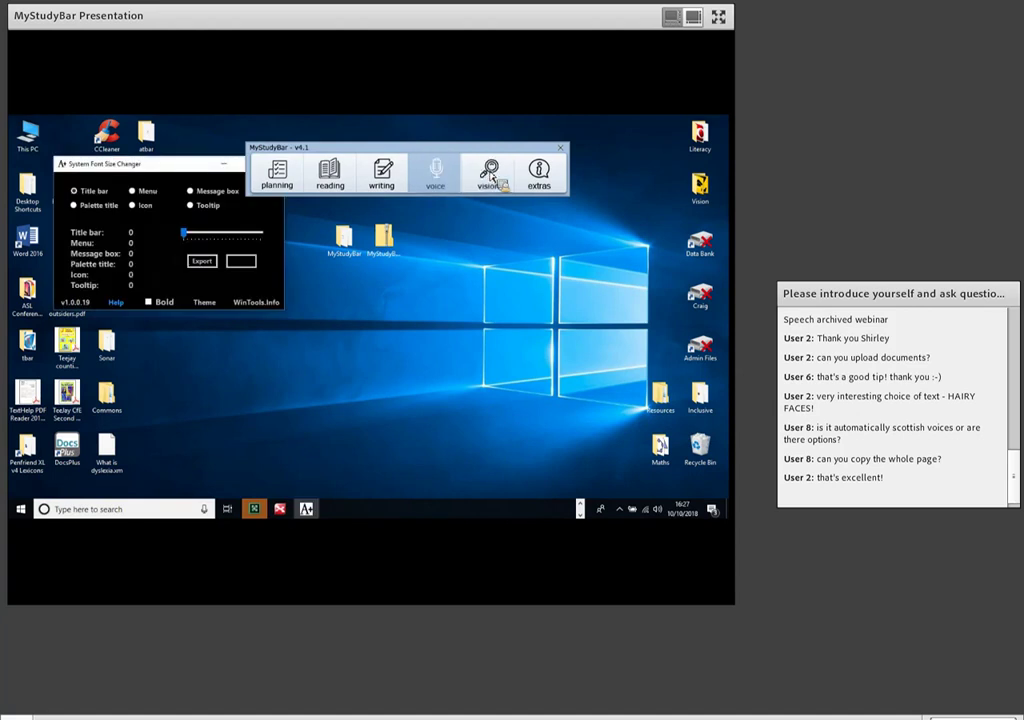
pyautogui.moveTo(393, 150); pyautogui.dragTo(455, 153)
pyautogui.moveTo(150, 168); pyautogui.dragTo(236, 166)
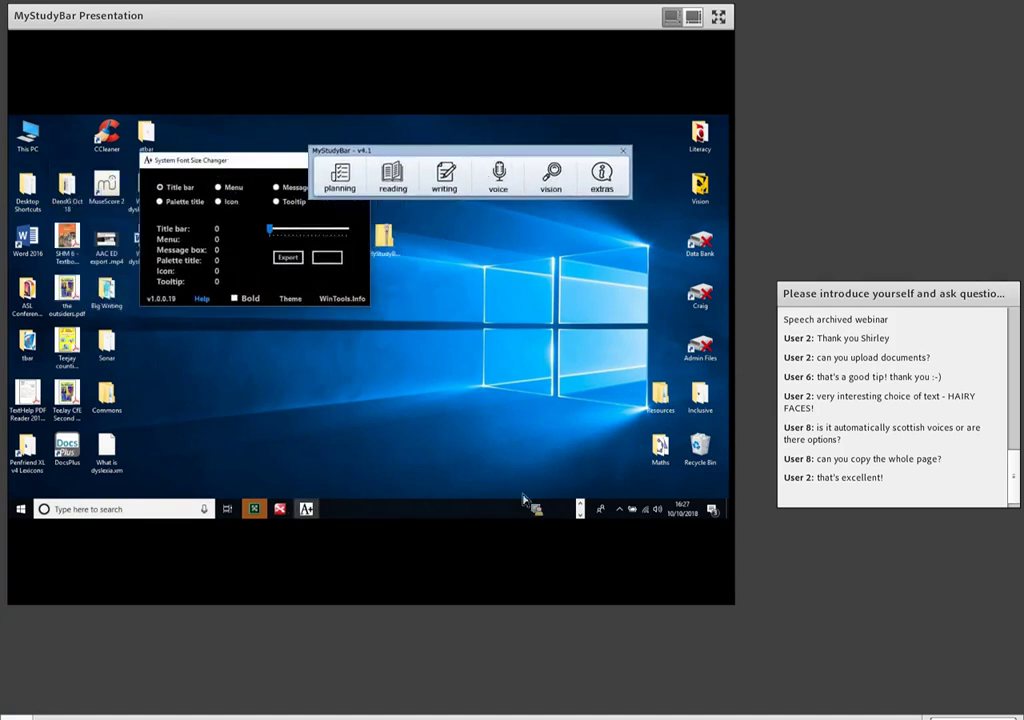
# Step: Switch to Chrome and examine the before-and-after ribbon and menu illustrations in the National Digital Learning Week blog post on System Font Size Changer
pyautogui.click(581, 509)
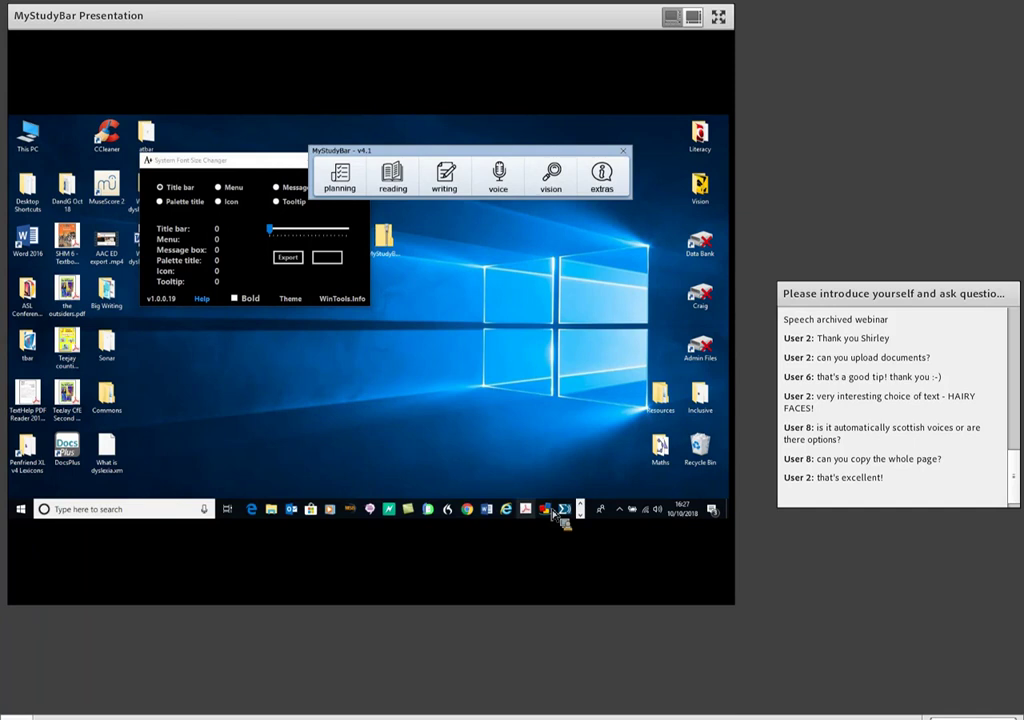
pyautogui.click(467, 510)
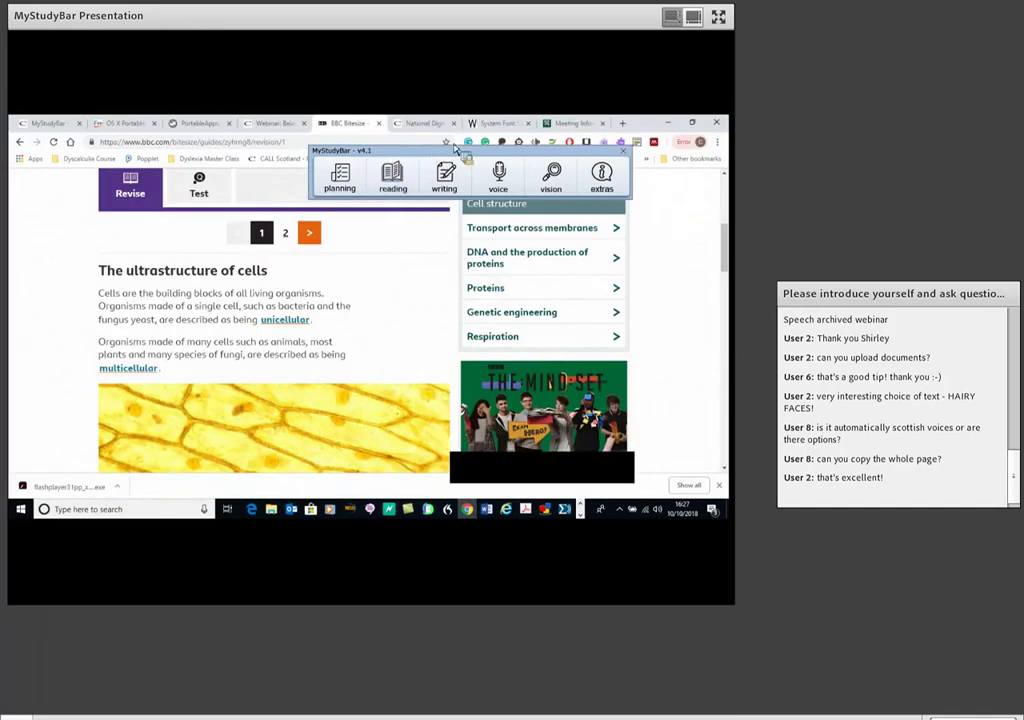
pyautogui.click(490, 124)
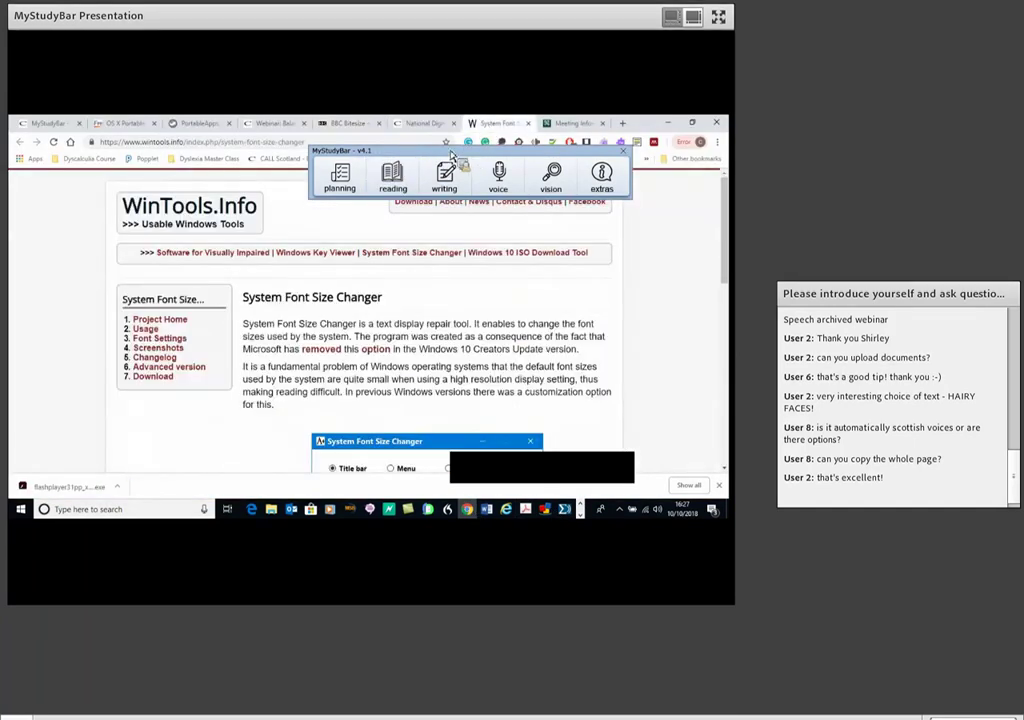
pyautogui.click(434, 125)
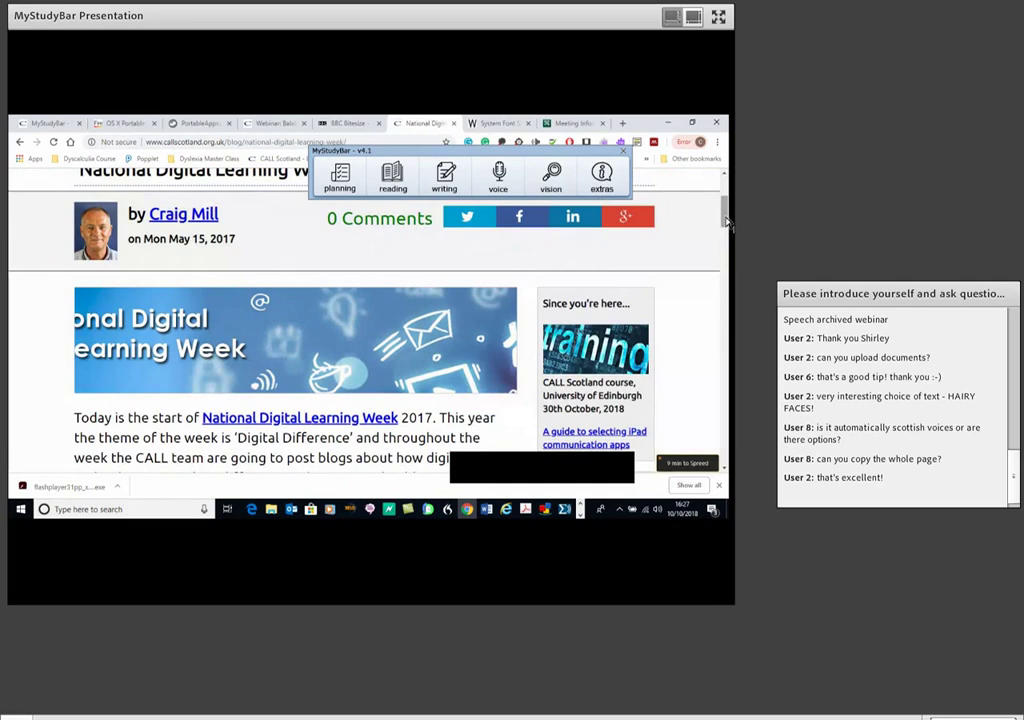
pyautogui.moveTo(727, 226); pyautogui.dragTo(731, 272)
pyautogui.scroll(-3, 585, 230)
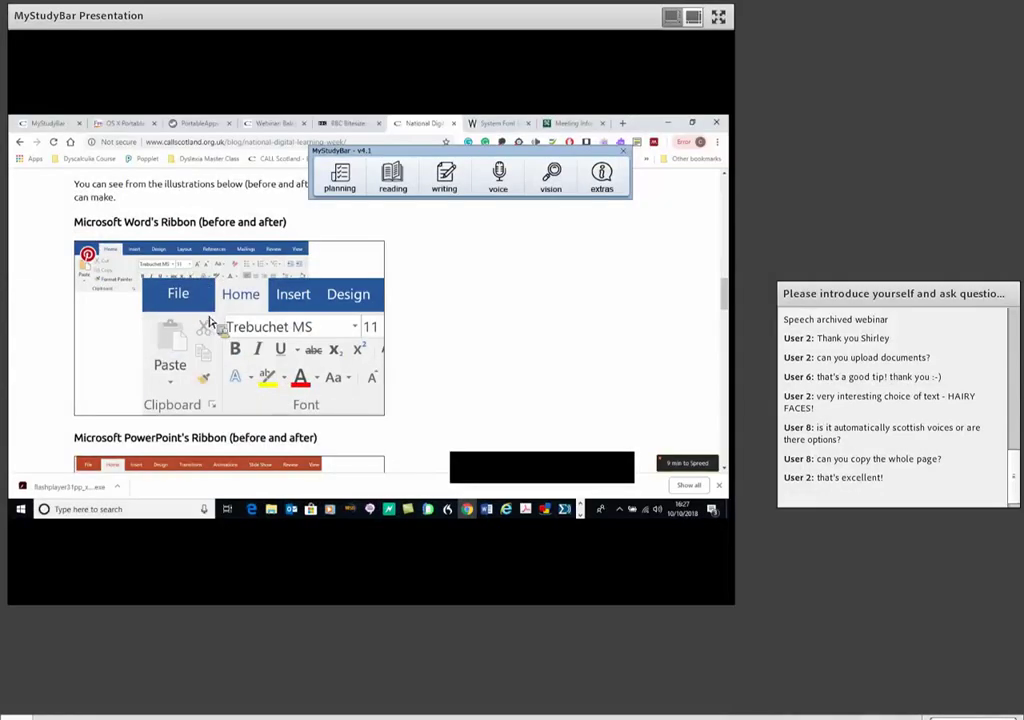
pyautogui.scroll(-1, 218, 328)
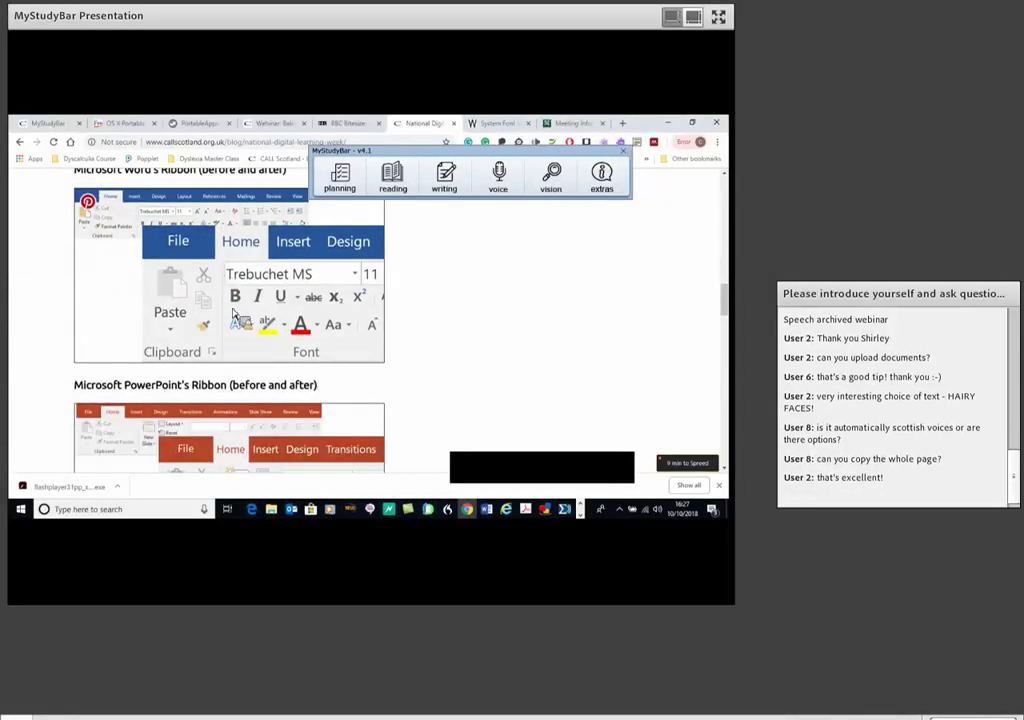
pyautogui.scroll(-1, 230, 318)
pyautogui.scroll(-1, 233, 314)
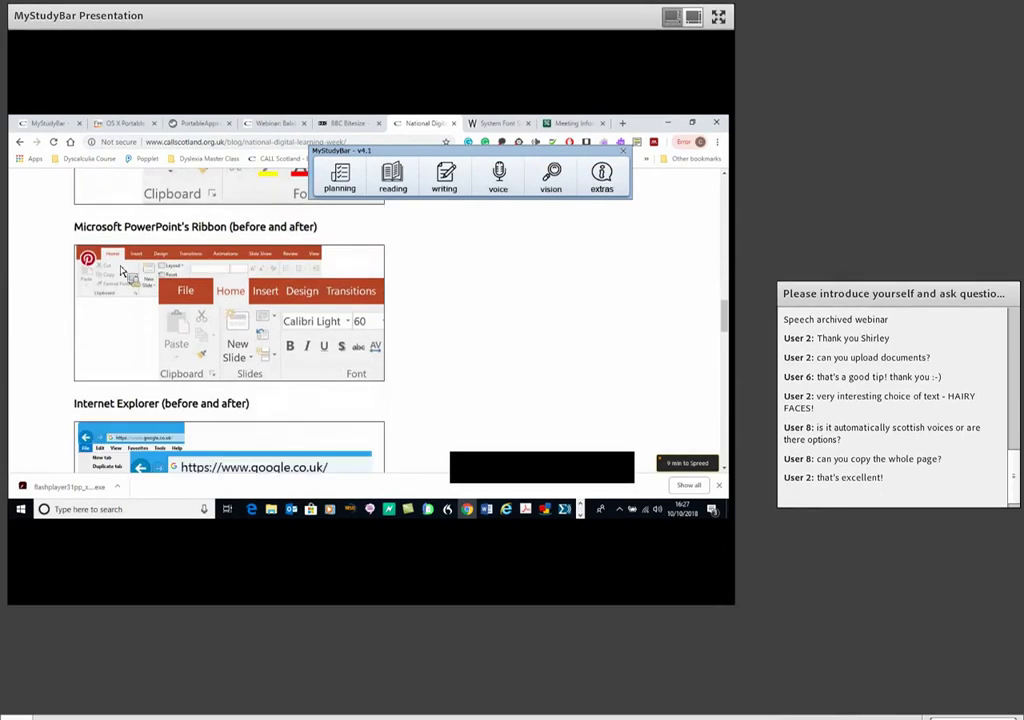
pyautogui.scroll(-4, 216, 317)
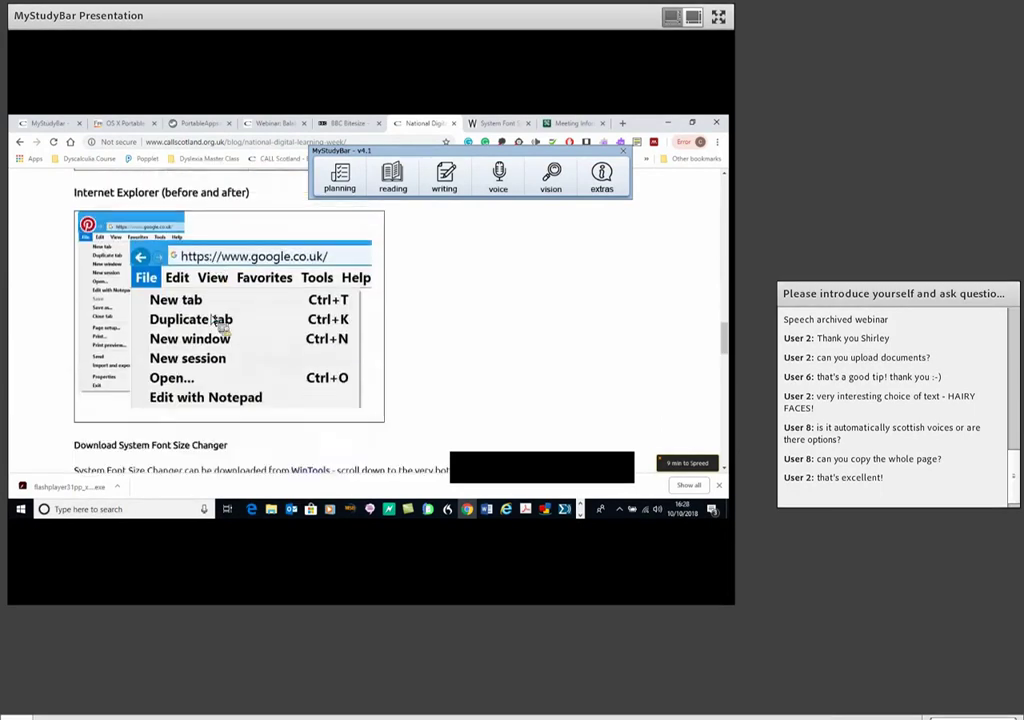
pyautogui.scroll(-2, 212, 322)
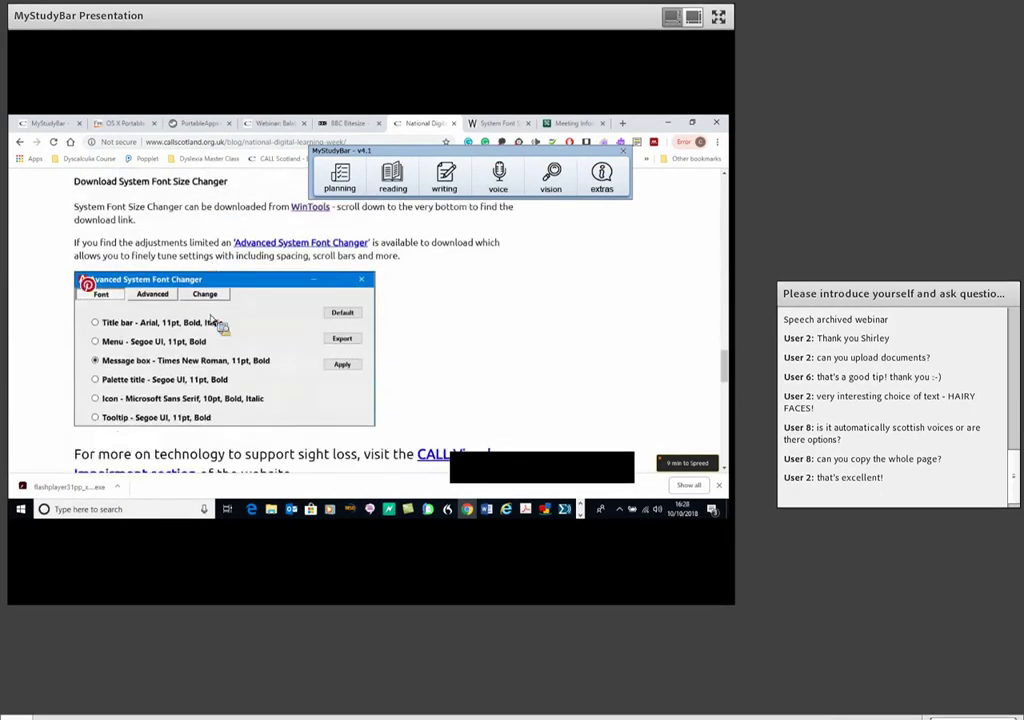
pyautogui.scroll(-2, 277, 336)
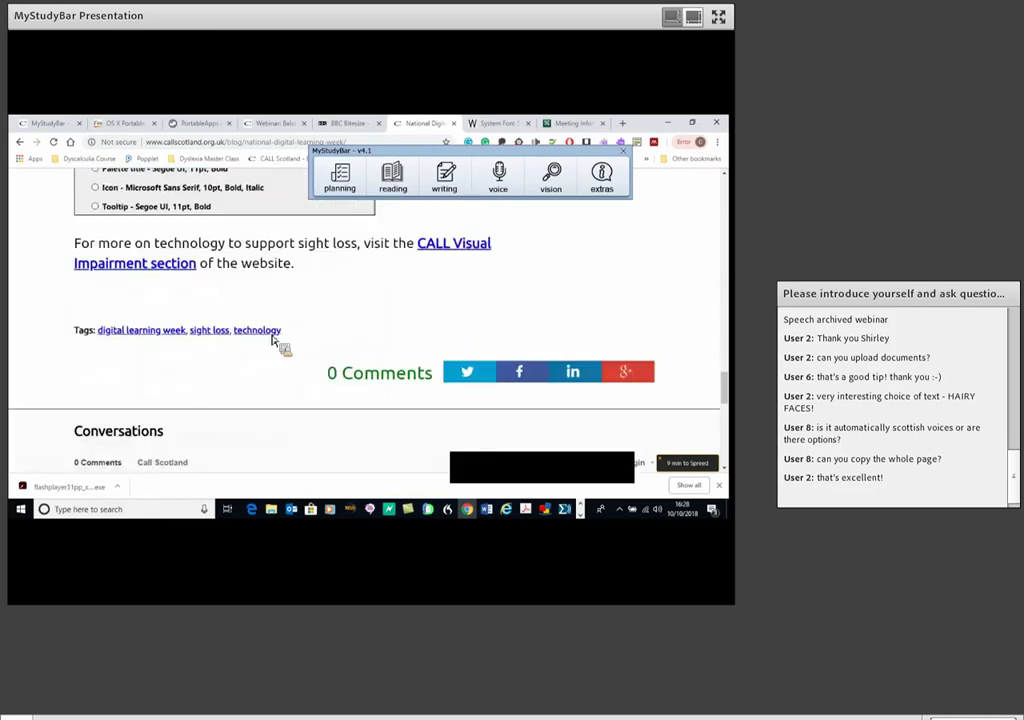
pyautogui.scroll(2, 274, 338)
pyautogui.scroll(4, 274, 335)
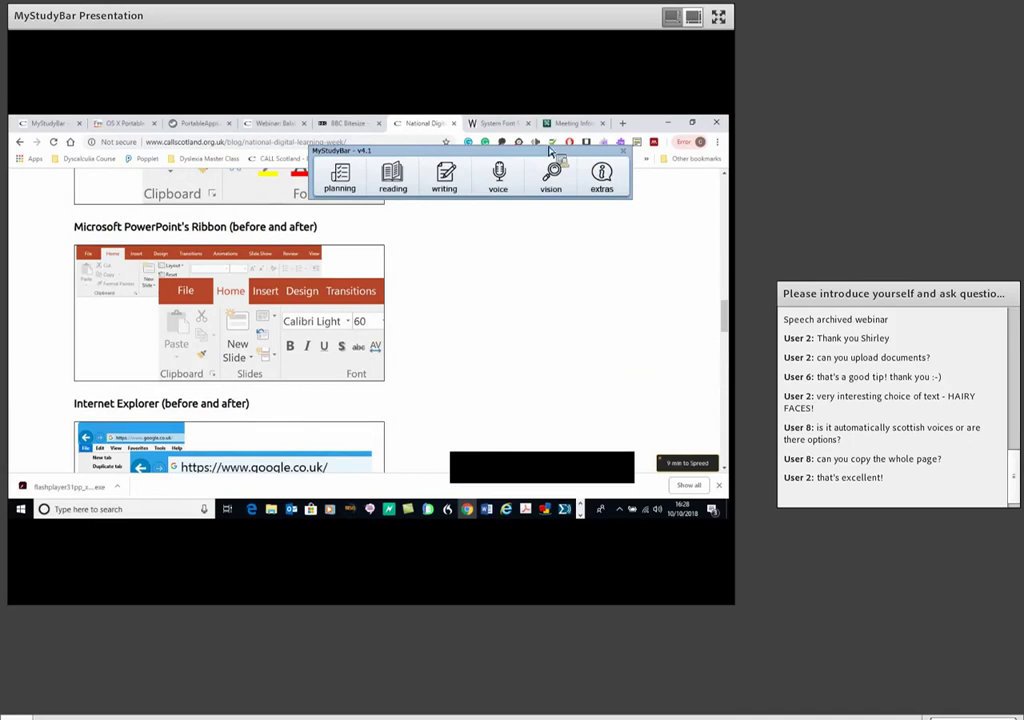
# Step: View the System Font Size Changer page on the WinTools.Info website
pyautogui.click(515, 126)
pyautogui.scroll(-2, 386, 318)
pyautogui.scroll(2, 382, 290)
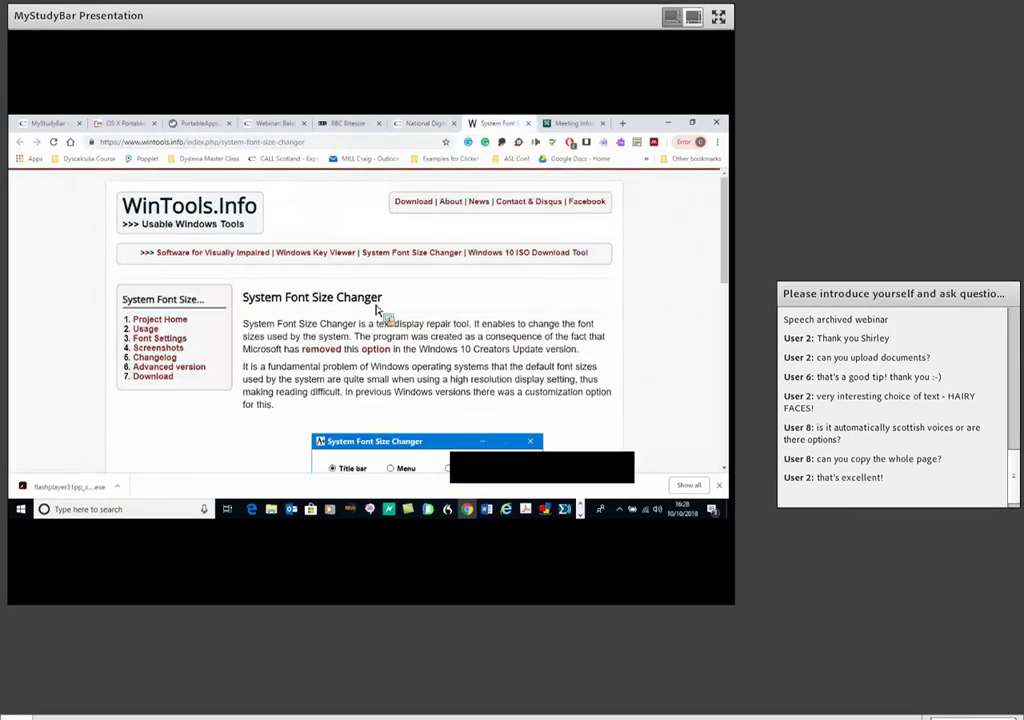
# Step: Start the Sonar pointer highlighter from MyStudyBar and open its settings
pyautogui.scroll(-1, 380, 312)
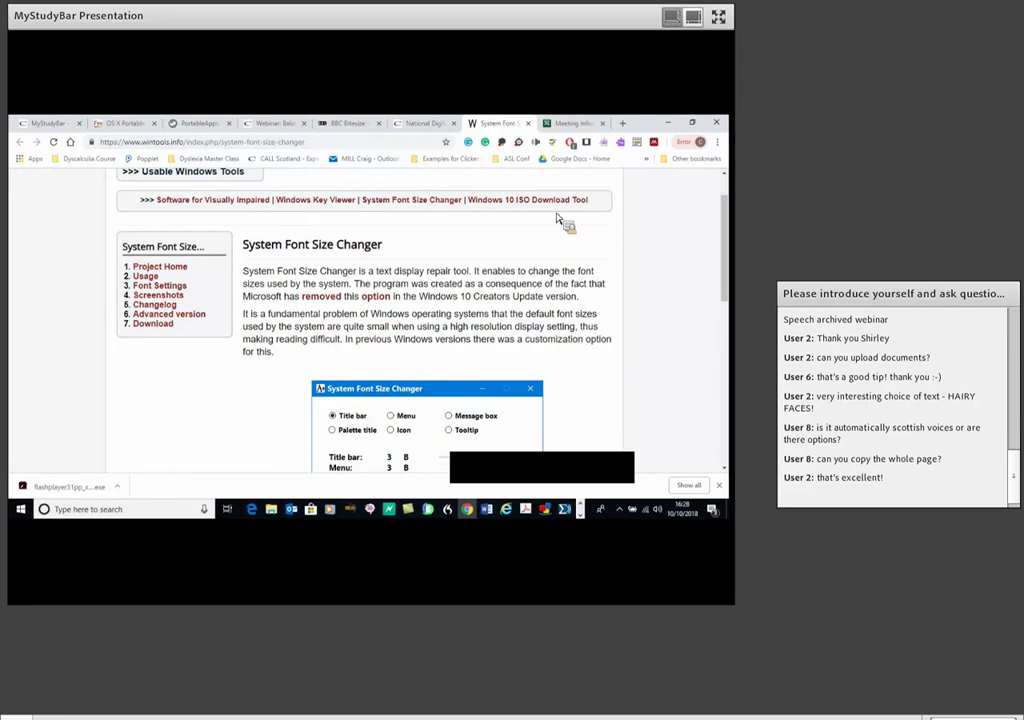
pyautogui.click(476, 480)
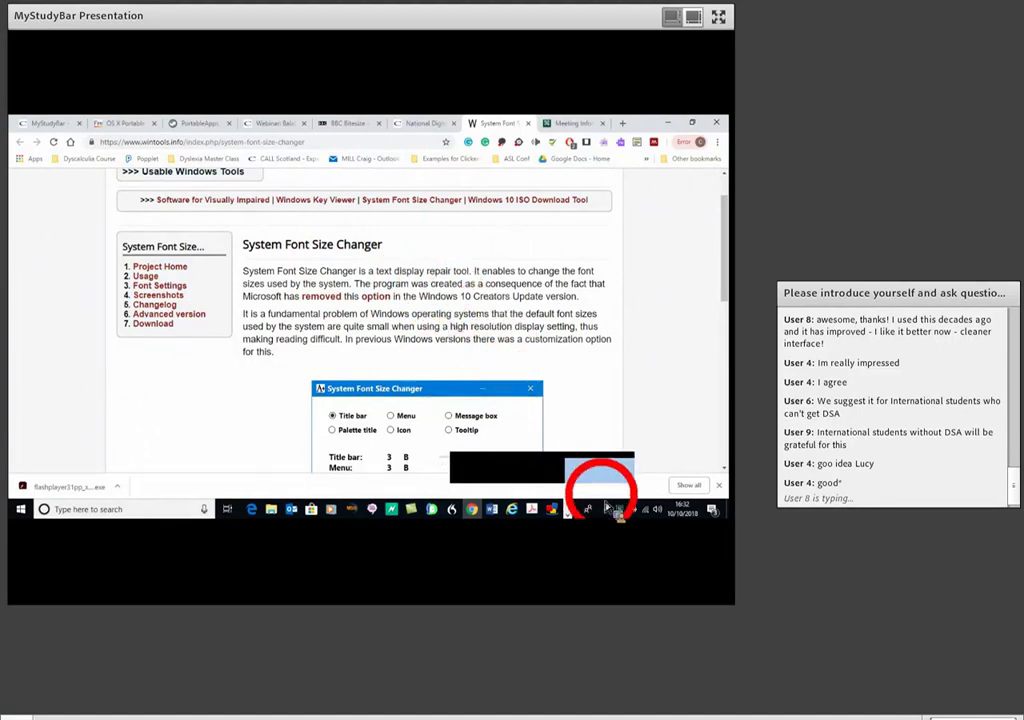
pyautogui.click(605, 510)
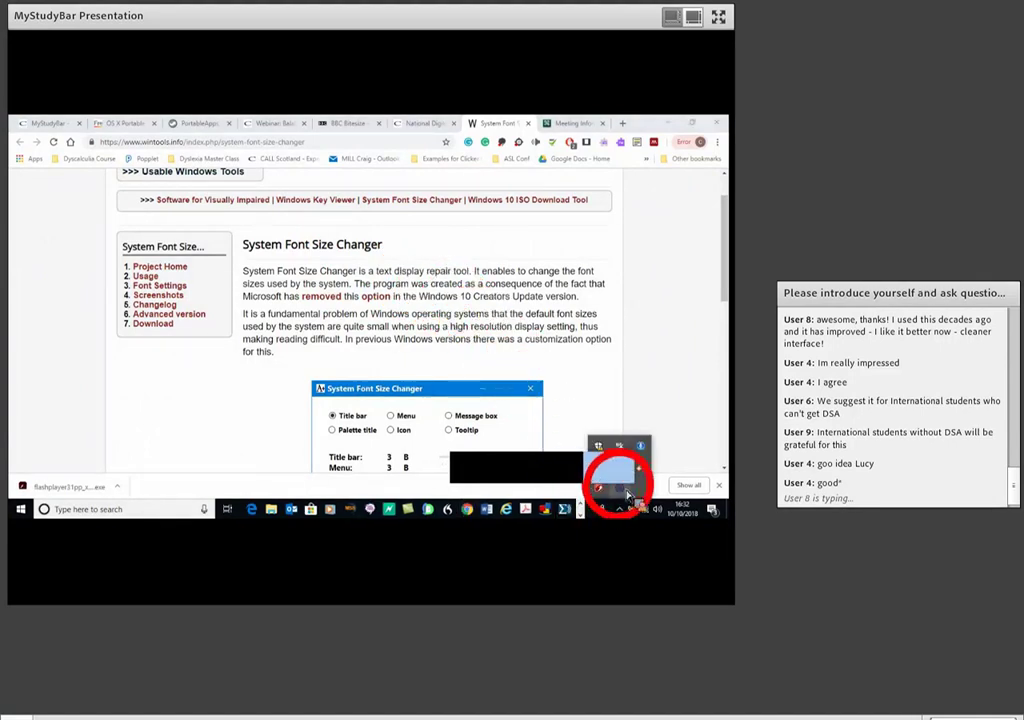
pyautogui.rightClick(620, 467)
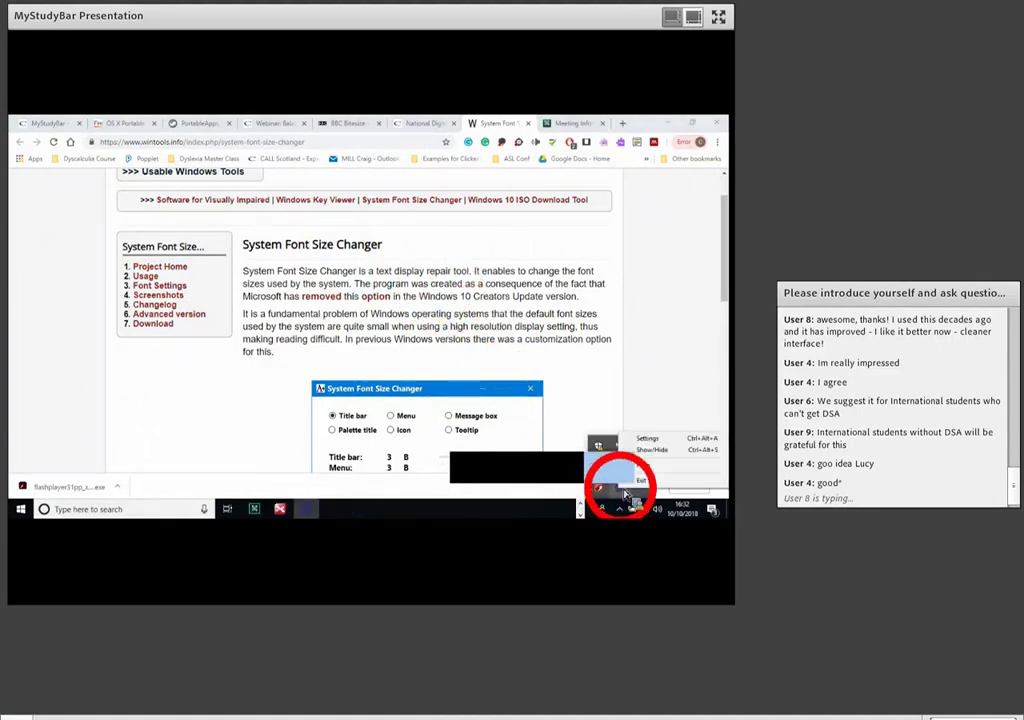
pyautogui.click(662, 438)
# Step: Try the Rectangle shape, band width adjustment and yellow colour for the Sonar pointer highlight, and apply the Circle shape in red
pyautogui.click(423, 220)
pyautogui.click(353, 219)
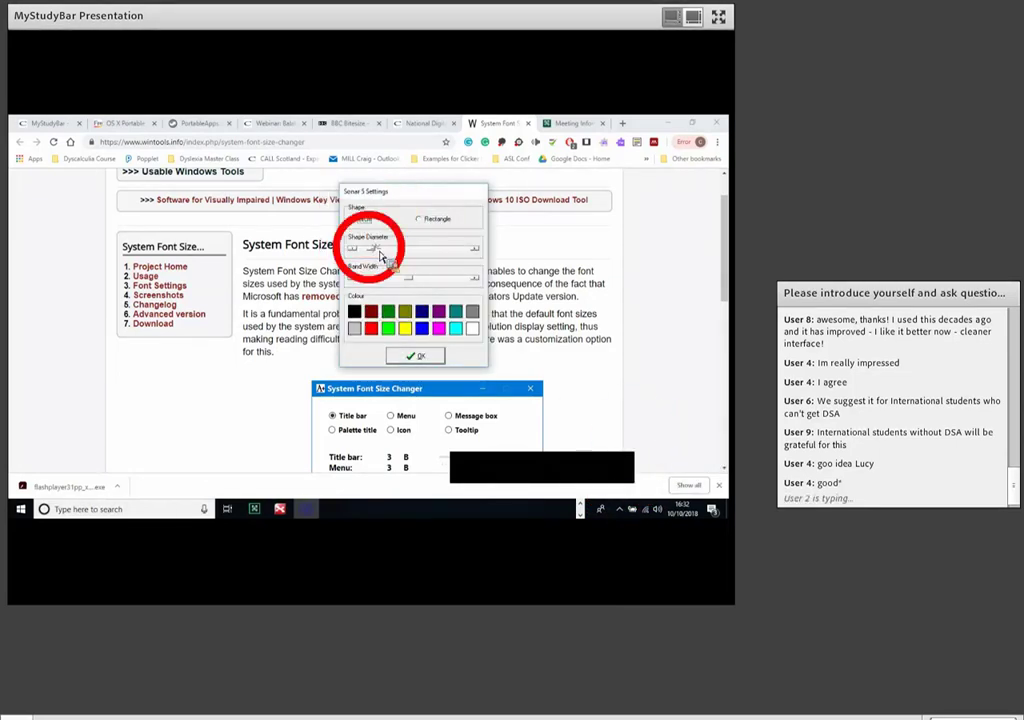
pyautogui.moveTo(395, 286)
pyautogui.mouseDown()
pyautogui.moveTo(427, 285)
pyautogui.moveTo(400, 280)
pyautogui.moveTo(421, 281)
pyautogui.moveTo(409, 279)
pyautogui.mouseUp()
pyautogui.click(405, 332)
pyautogui.click(374, 328)
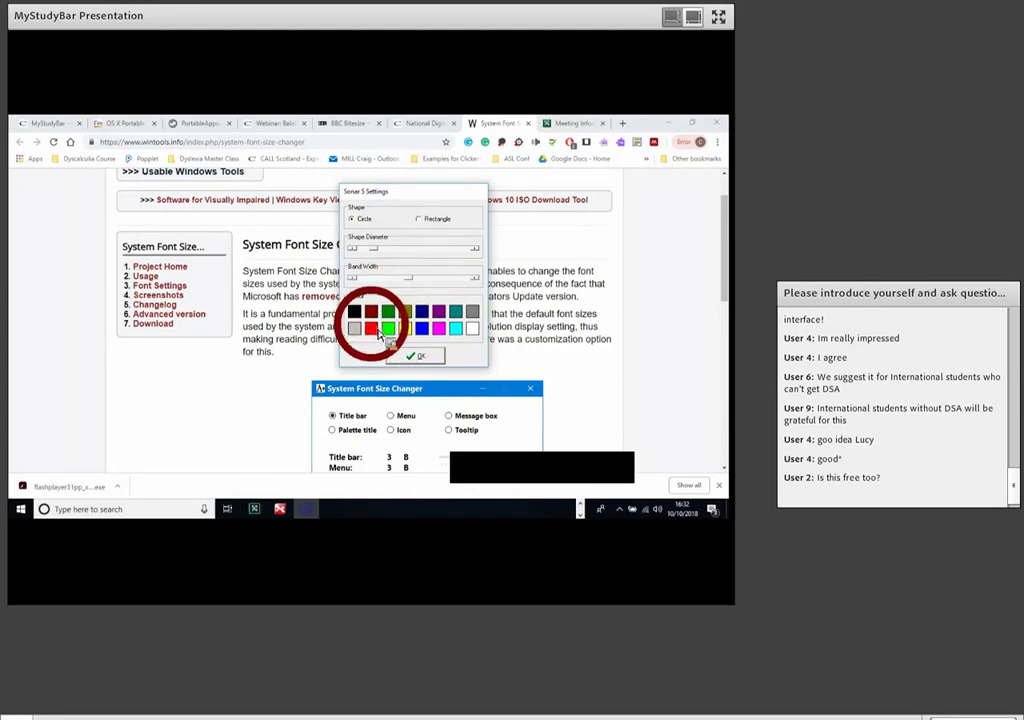
pyautogui.click(415, 356)
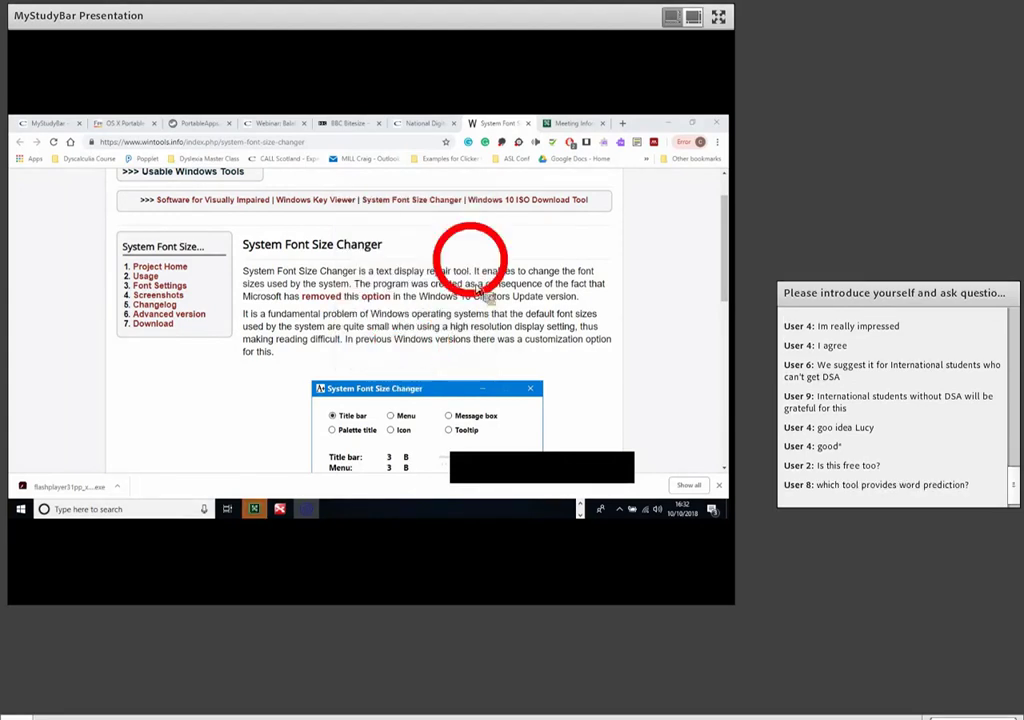
# Step: Exit Sonar to remove the ring around the pointer
pyautogui.click(620, 509)
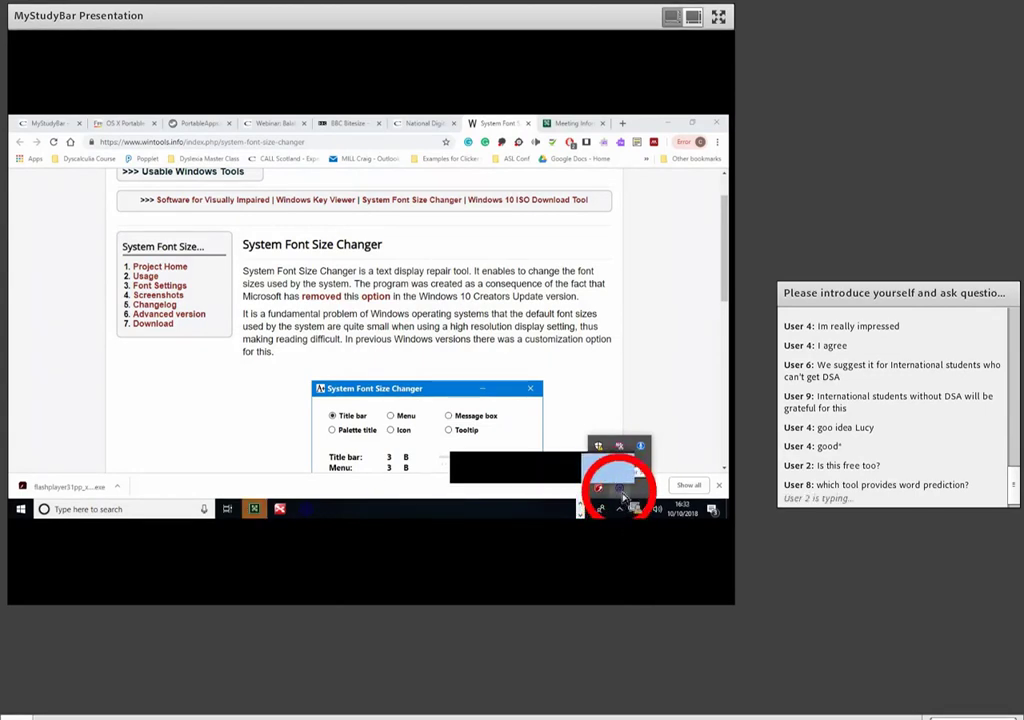
pyautogui.rightClick(620, 485)
pyautogui.click(641, 484)
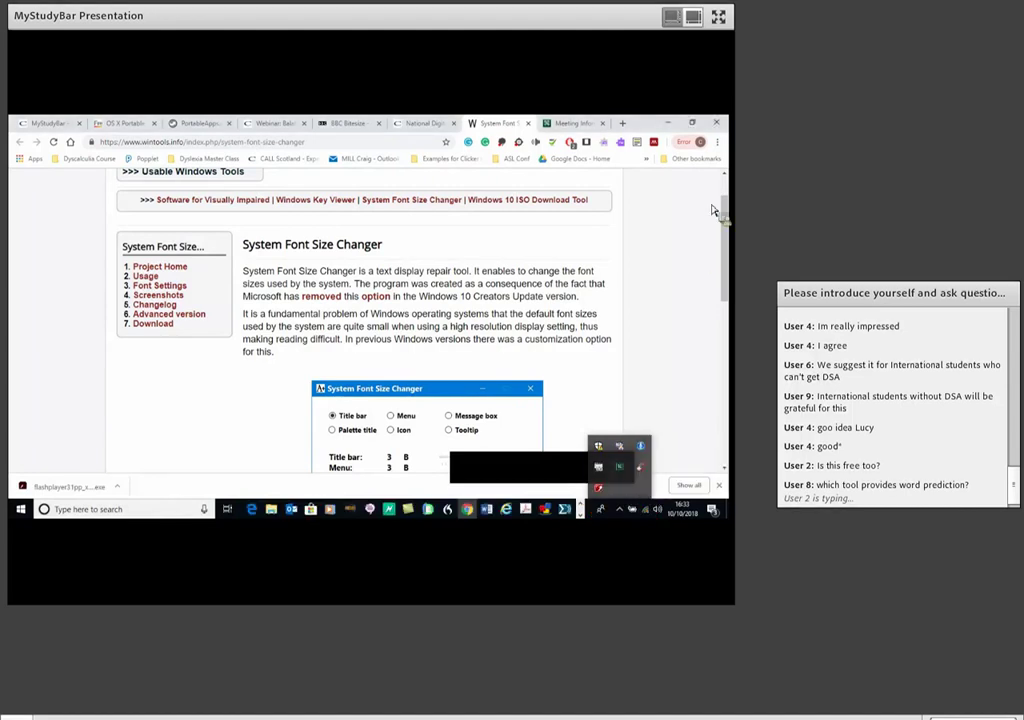